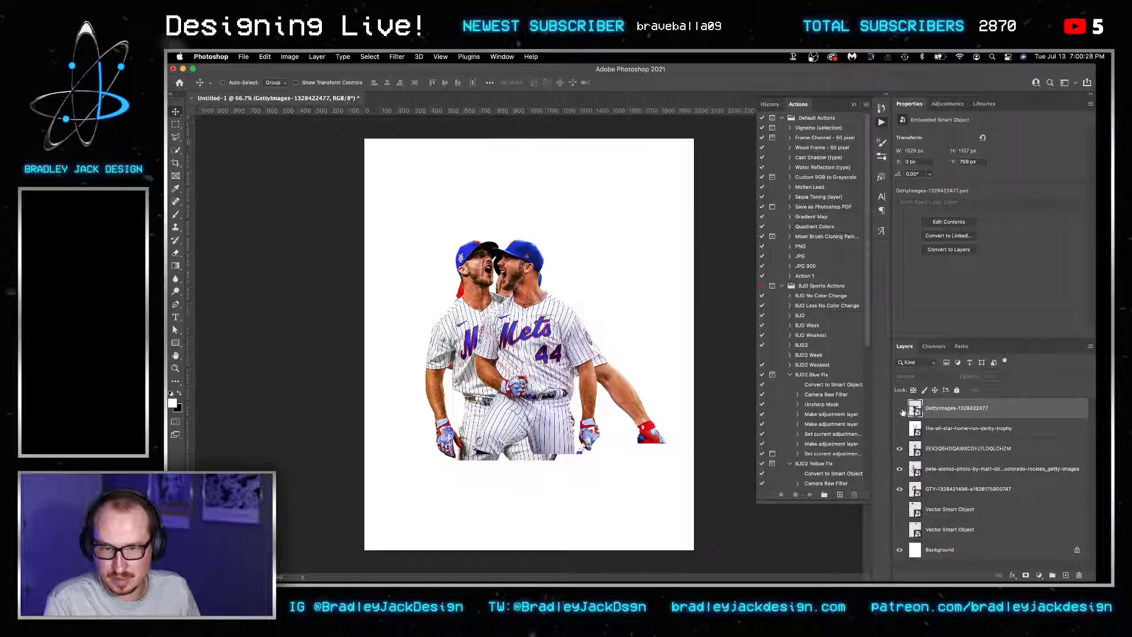
# Step: Spread the overlapping Mets player cutouts apart, moving EEX2 to the right and pete-alonso to the left of the middle player
pyautogui.click(944, 450)
pyautogui.moveTo(493, 346); pyautogui.dragTo(569, 357)
pyautogui.click(943, 470)
pyautogui.moveTo(526, 390); pyautogui.dragTo(480, 400)
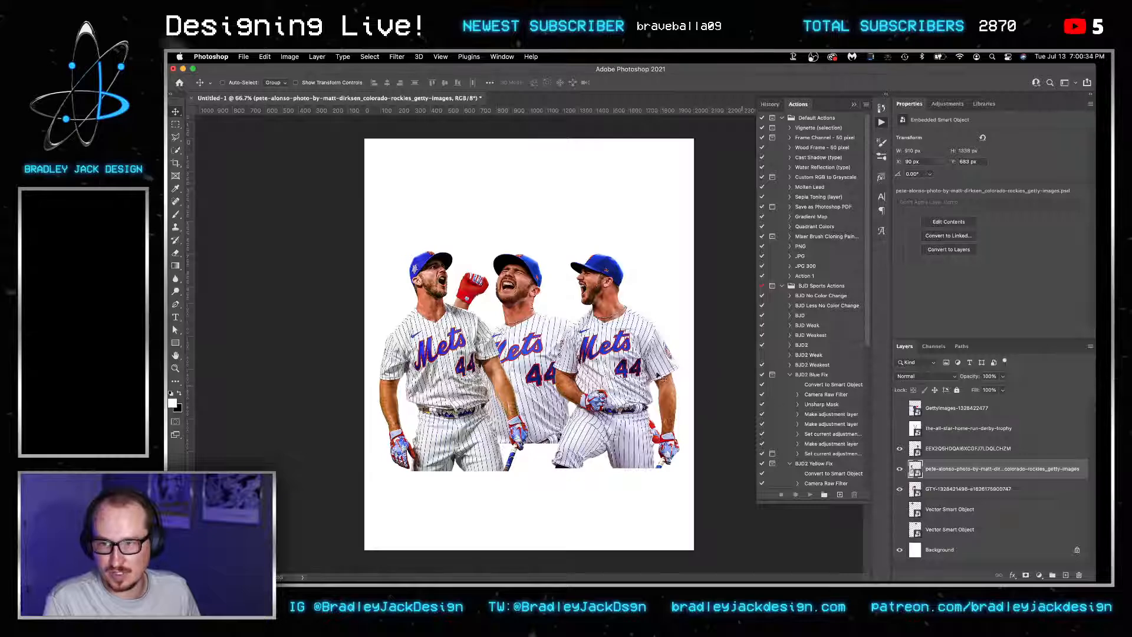
pyautogui.click(900, 408)
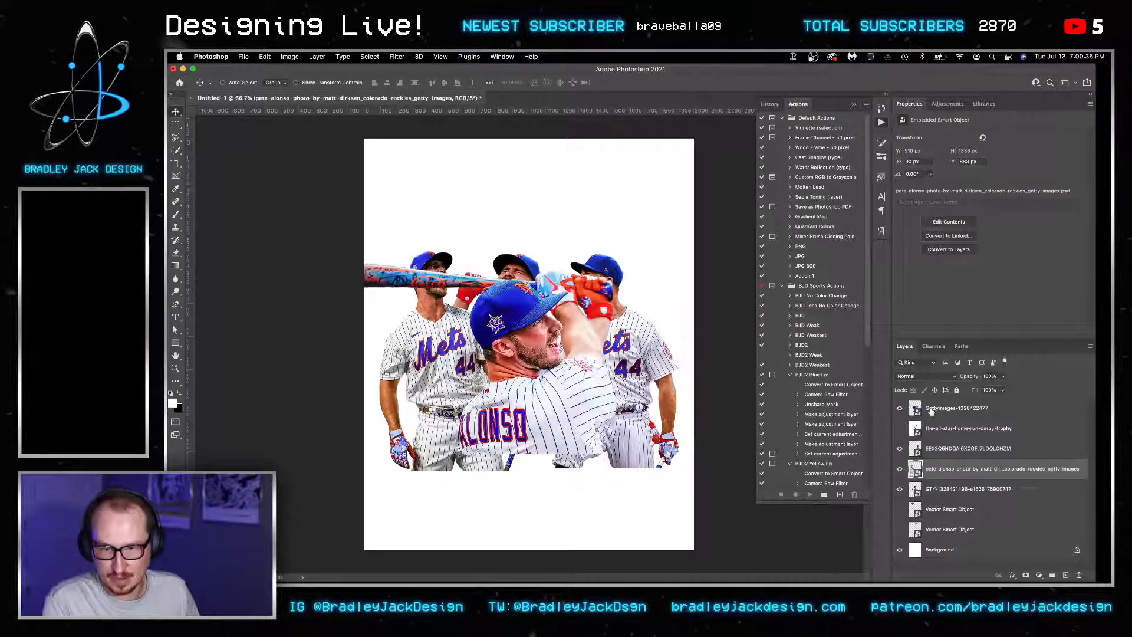
pyautogui.click(931, 411)
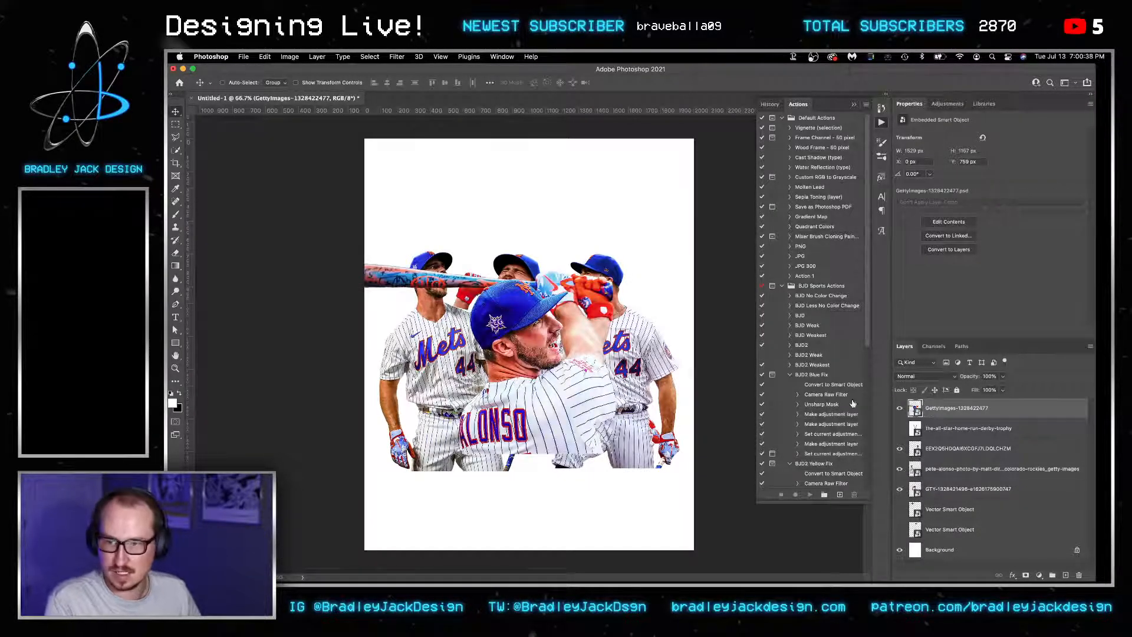
pyautogui.press('shift+super+bracketleft')
pyautogui.moveTo(960, 408); pyautogui.dragTo(952, 478)
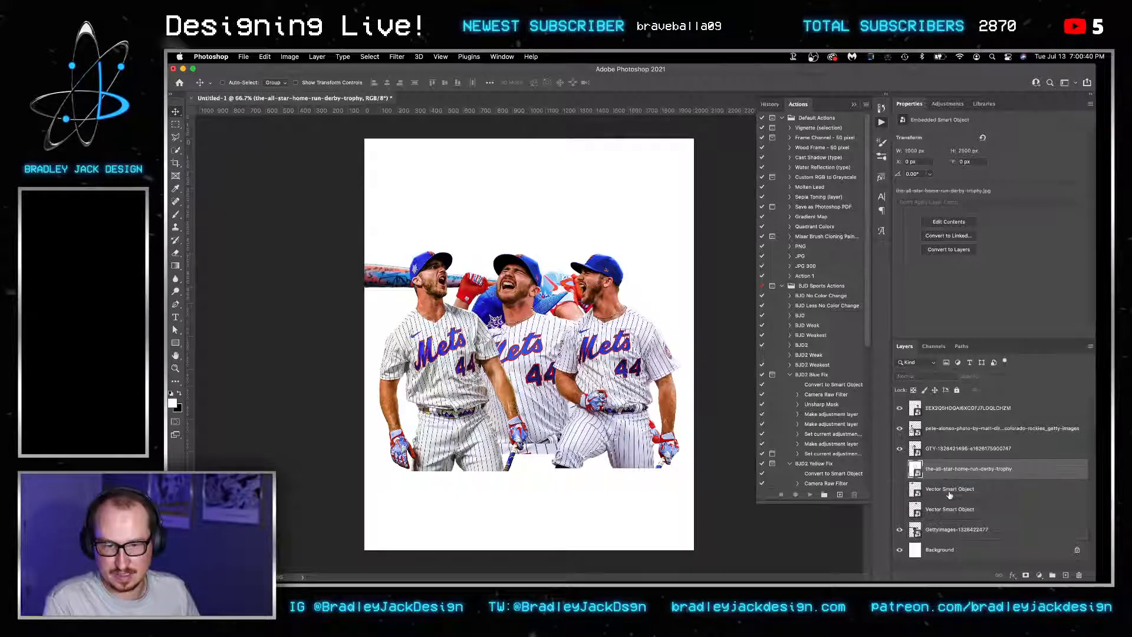
pyautogui.moveTo(1103, 333); pyautogui.dragTo(636, 319)
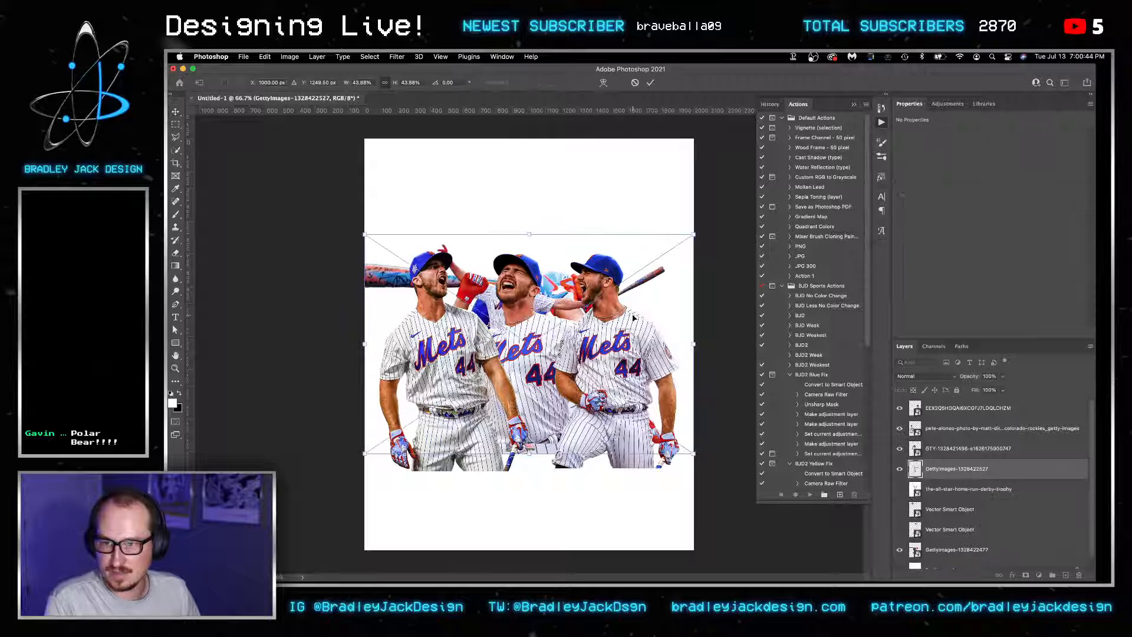
pyautogui.press('Return')
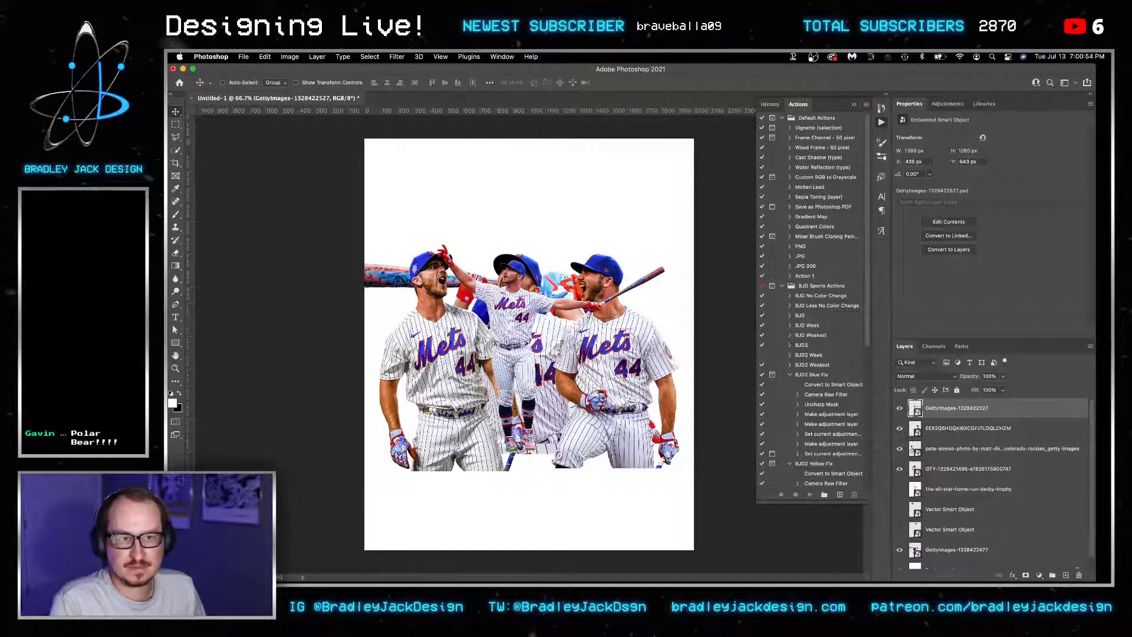
pyautogui.press('super+Tab')
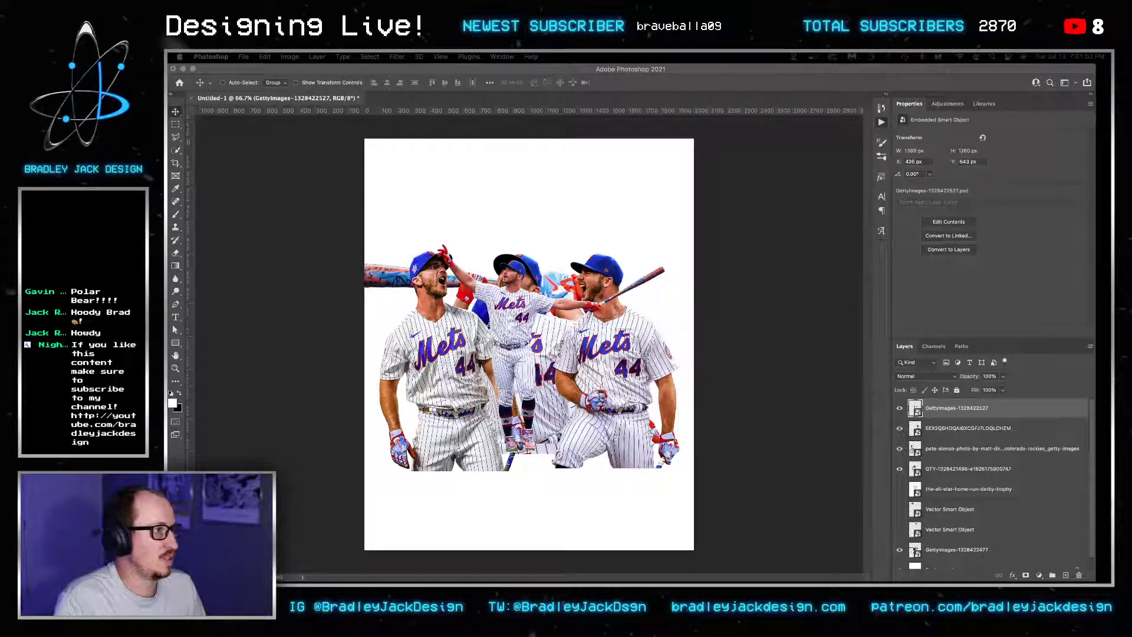
pyautogui.click(684, 331)
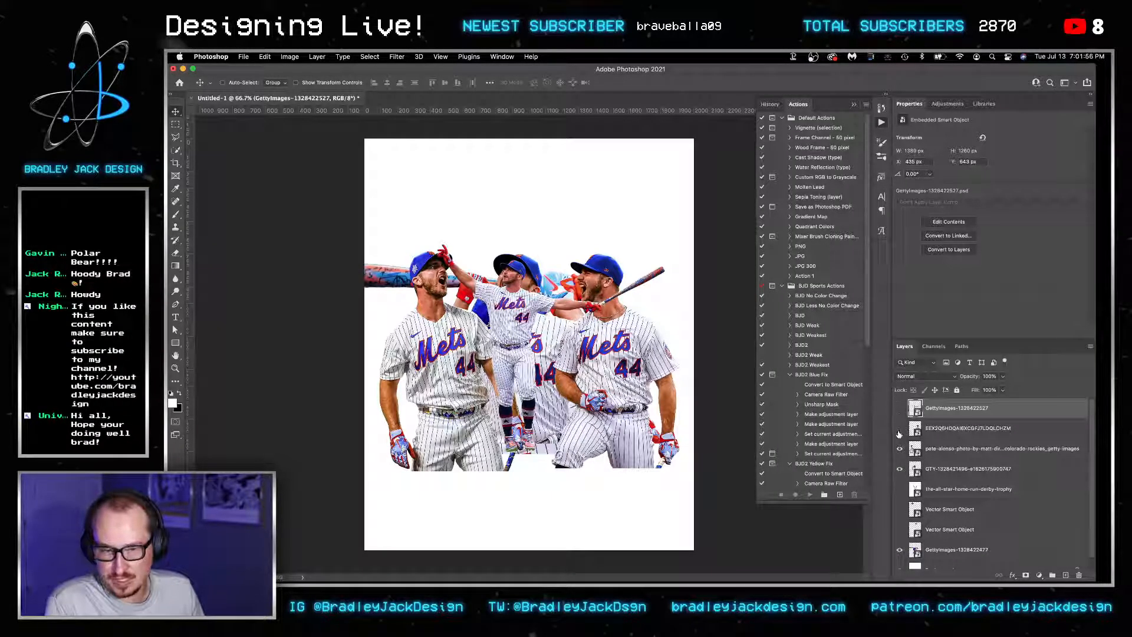
# Step: Hide all the player cutouts, show only the trophy layer, and check the trophy's source image
pyautogui.click(900, 550)
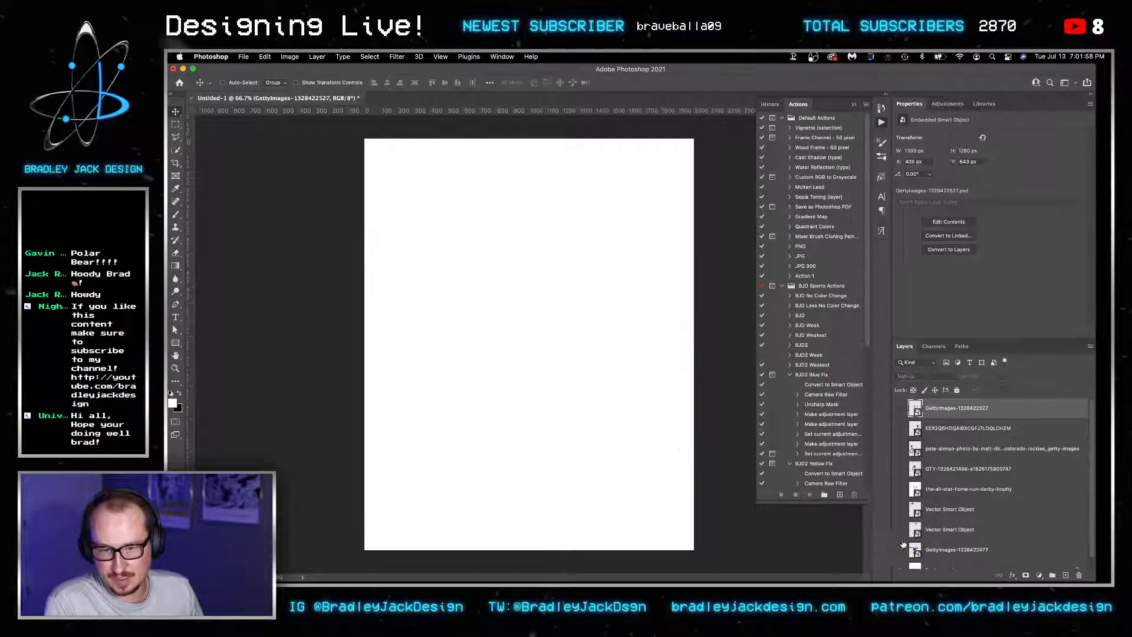
pyautogui.click(900, 493)
pyautogui.doubleClick(915, 489)
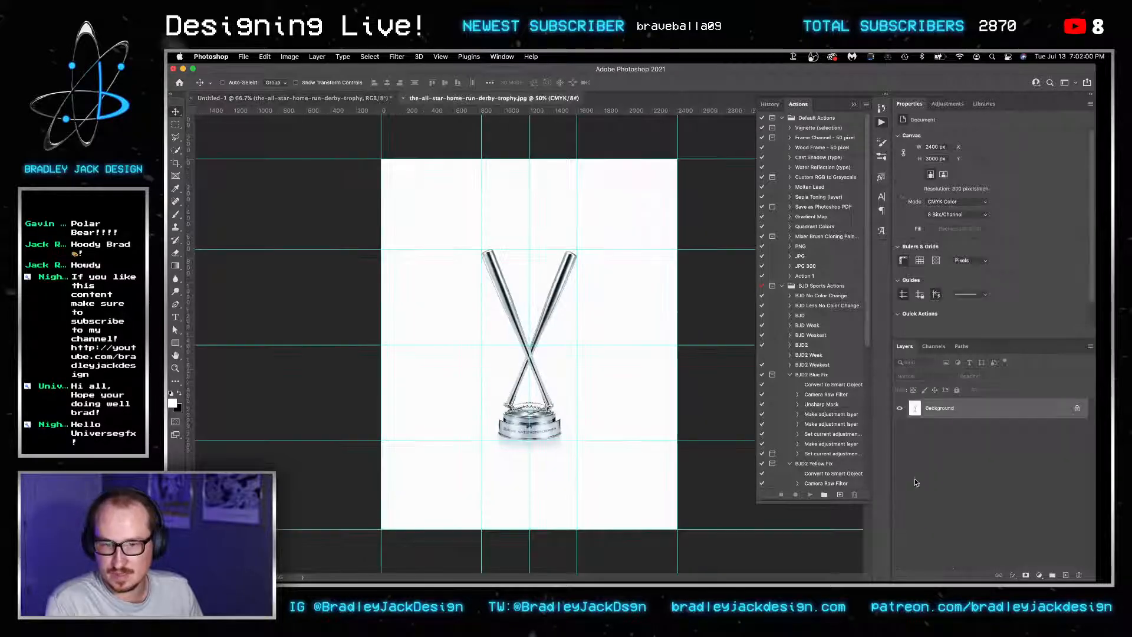
pyautogui.press('super+w')
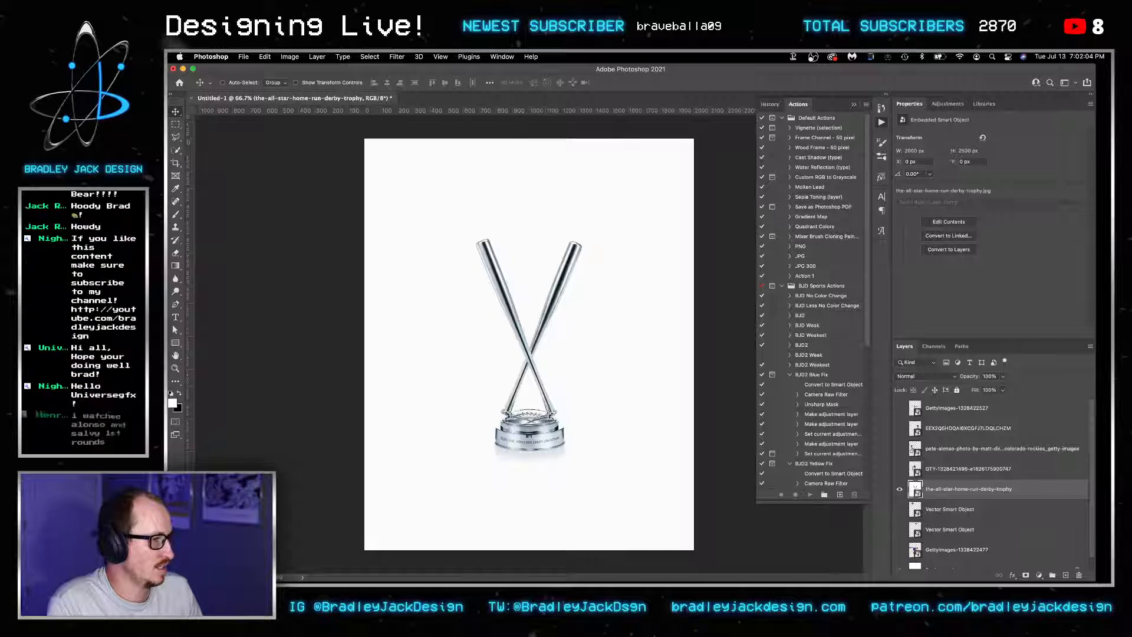
# Step: Place the cut-out trophy PSD over the existing trophy and delete the original JPG trophy layer
pyautogui.moveTo(604, 417); pyautogui.dragTo(601, 398)
pyautogui.press('Return')
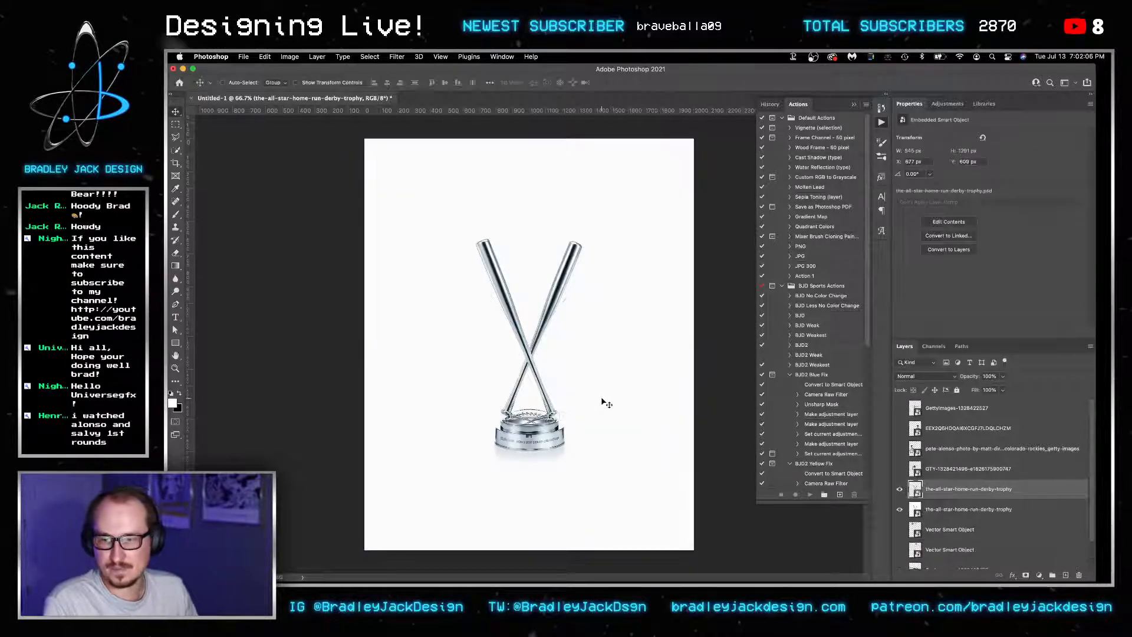
pyautogui.click(940, 511)
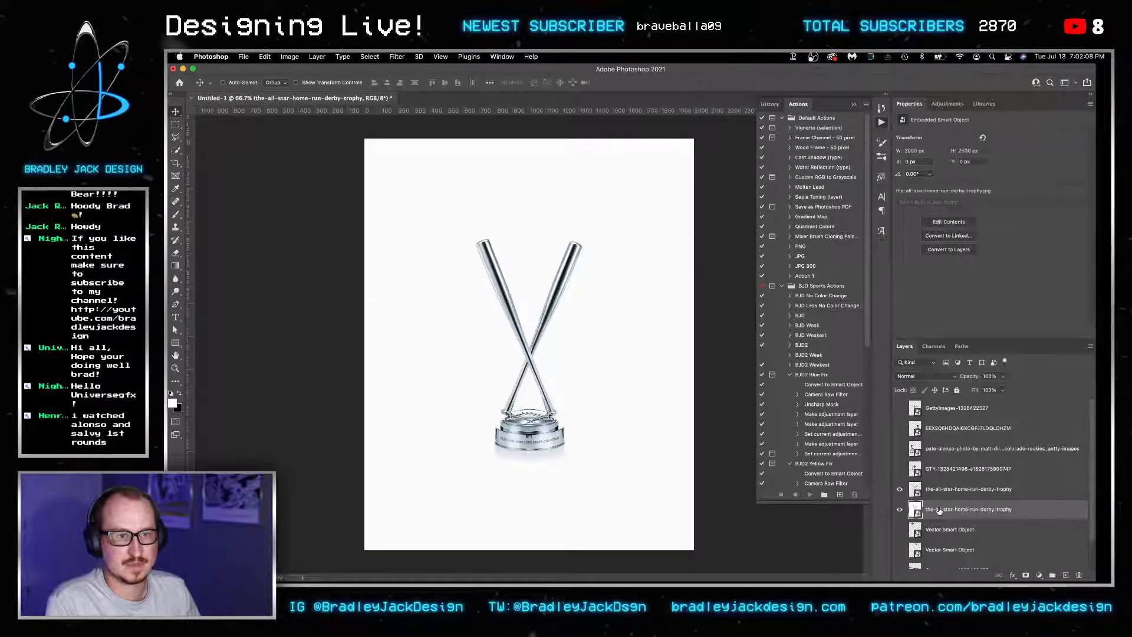
pyautogui.press('Delete')
# Step: Add an empty layer directly above the Background layer
pyautogui.click(936, 494)
pyautogui.scroll(-1, 985, 545)
pyautogui.click(935, 558)
pyautogui.press('alt+shift+super+n')
pyautogui.press('g')
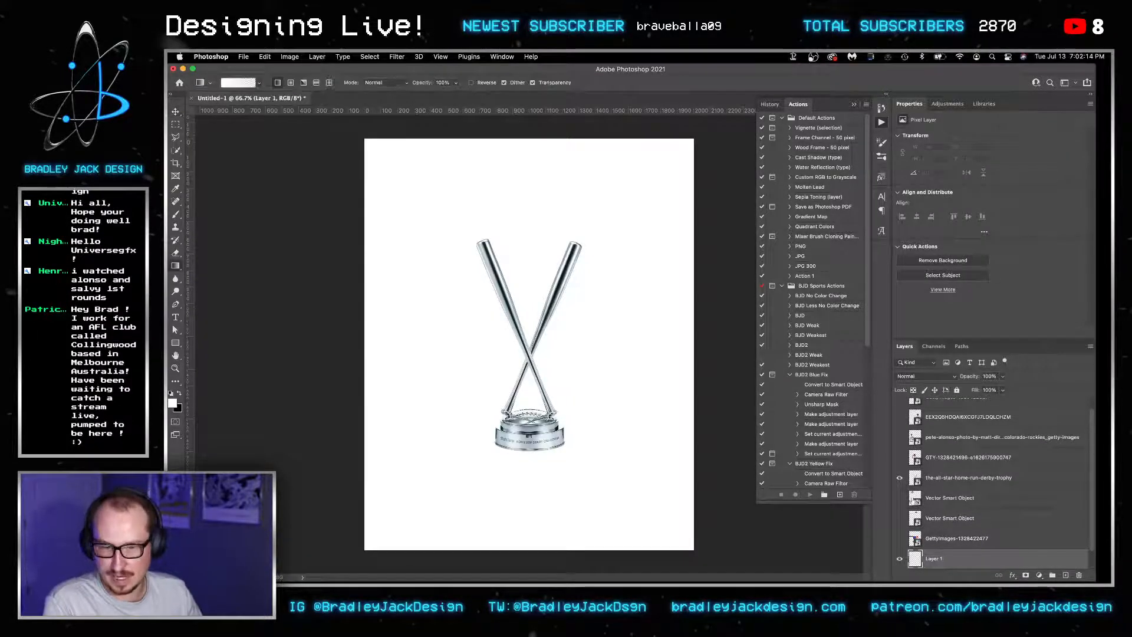
# Step: Show the batting cutout, sample a light blue from it, and fill the new layer with that colour
pyautogui.click(900, 538)
pyautogui.press('i')
pyautogui.click(486, 282)
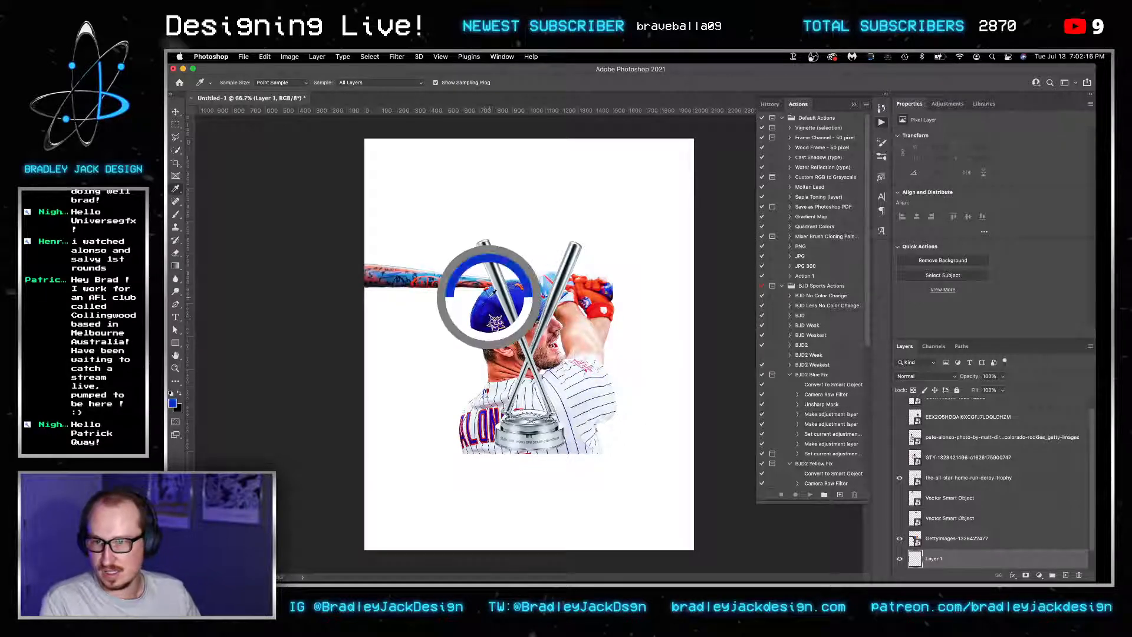
pyautogui.press('F8')
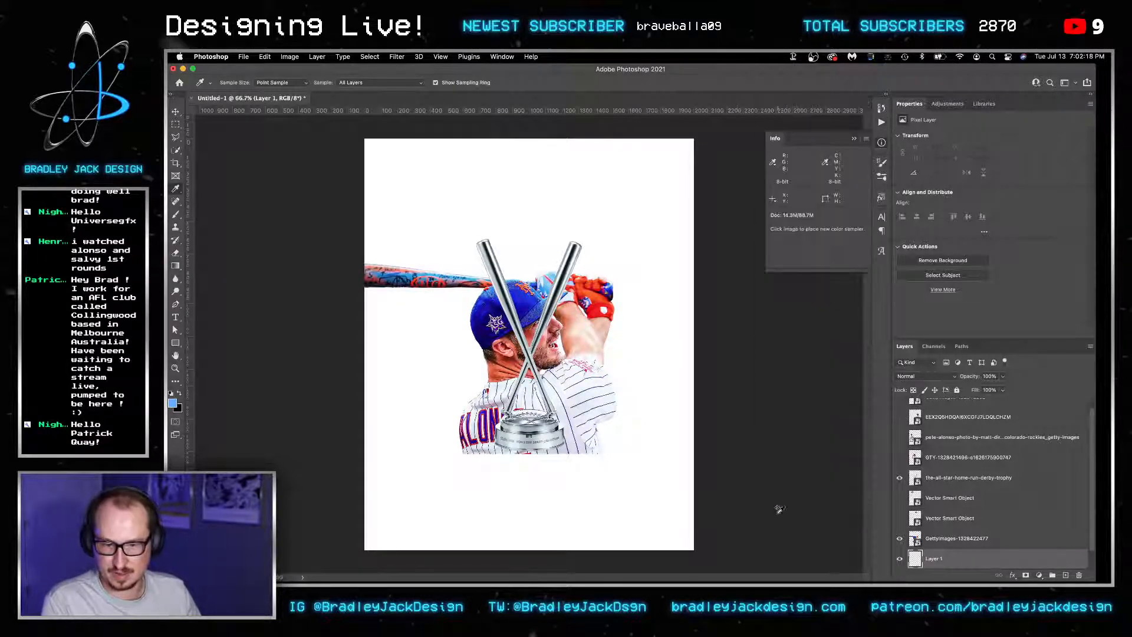
pyautogui.press('v')
pyautogui.hotkey('alt', 'BackSpace')
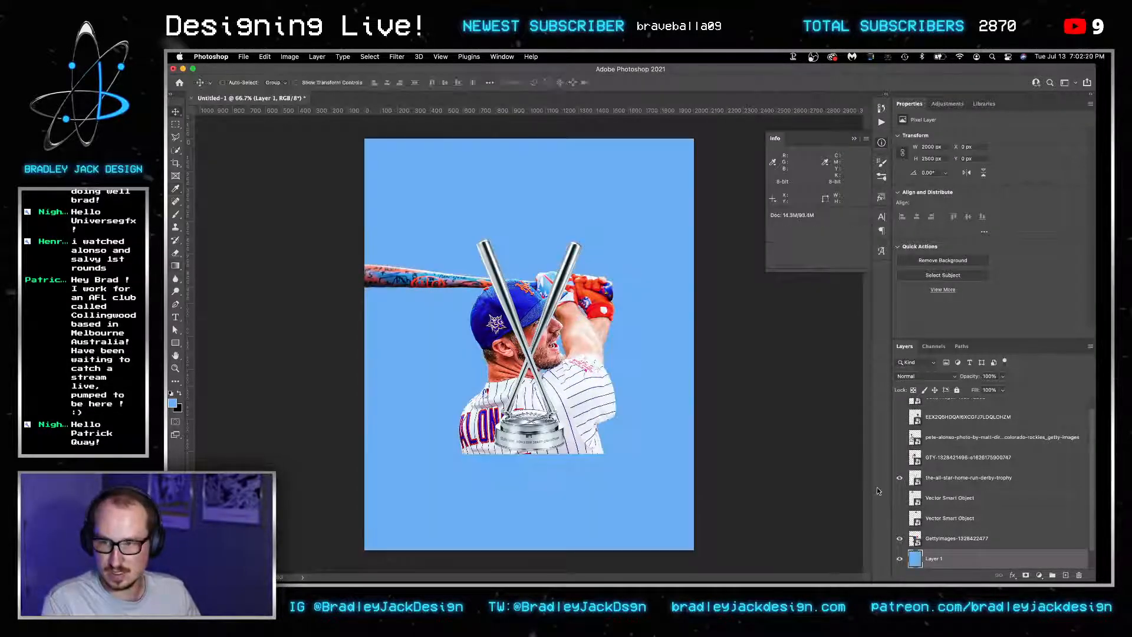
# Step: Move the trophy straight down to about Y 1007 px and hide the batting cutout
pyautogui.click(949, 517)
pyautogui.moveTo(678, 405); pyautogui.dragTo(635, 464)
pyautogui.click(968, 478)
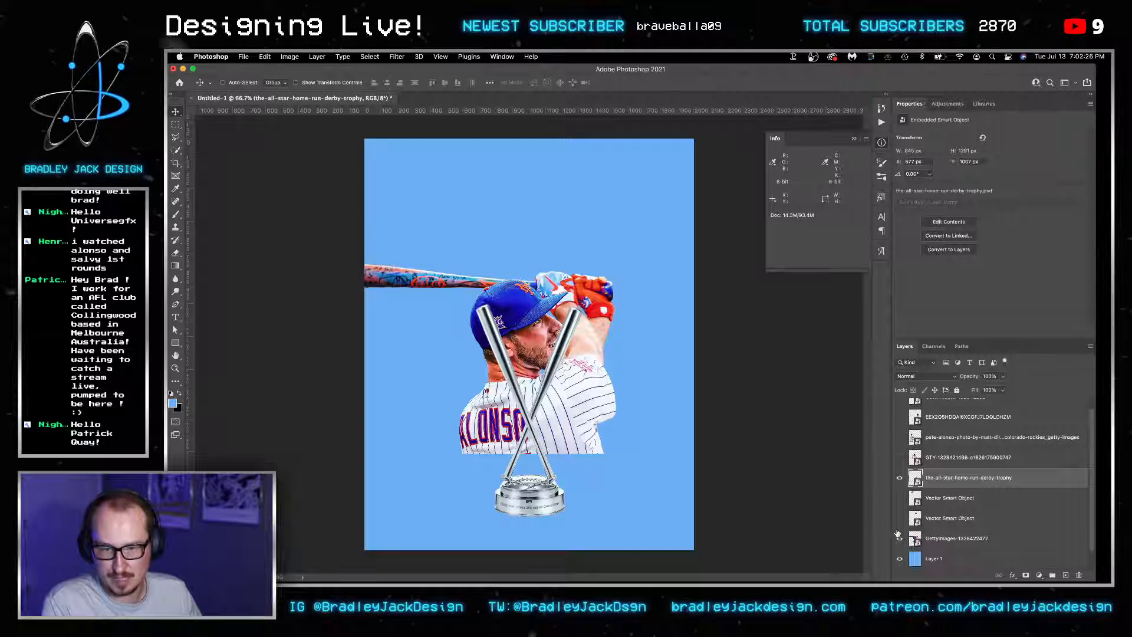
pyautogui.click(900, 538)
pyautogui.scroll(1, 911, 522)
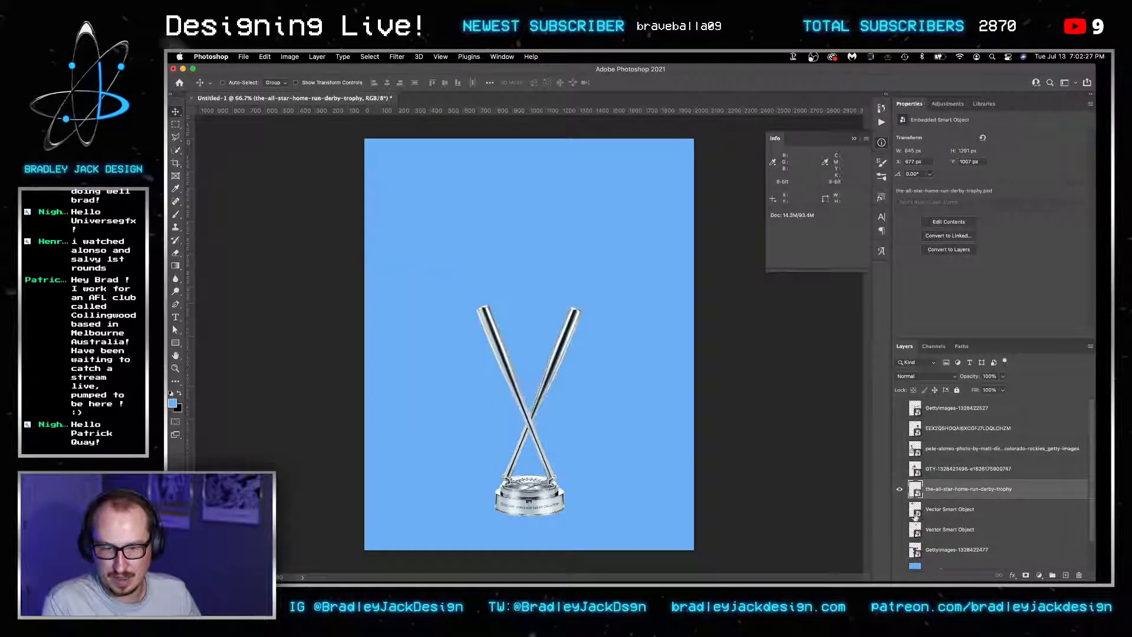
pyautogui.click(899, 407)
pyautogui.click(958, 408)
pyautogui.press('super+t')
pyautogui.moveTo(694, 455); pyautogui.dragTo(665, 434)
pyautogui.moveTo(606, 383); pyautogui.dragTo(615, 460)
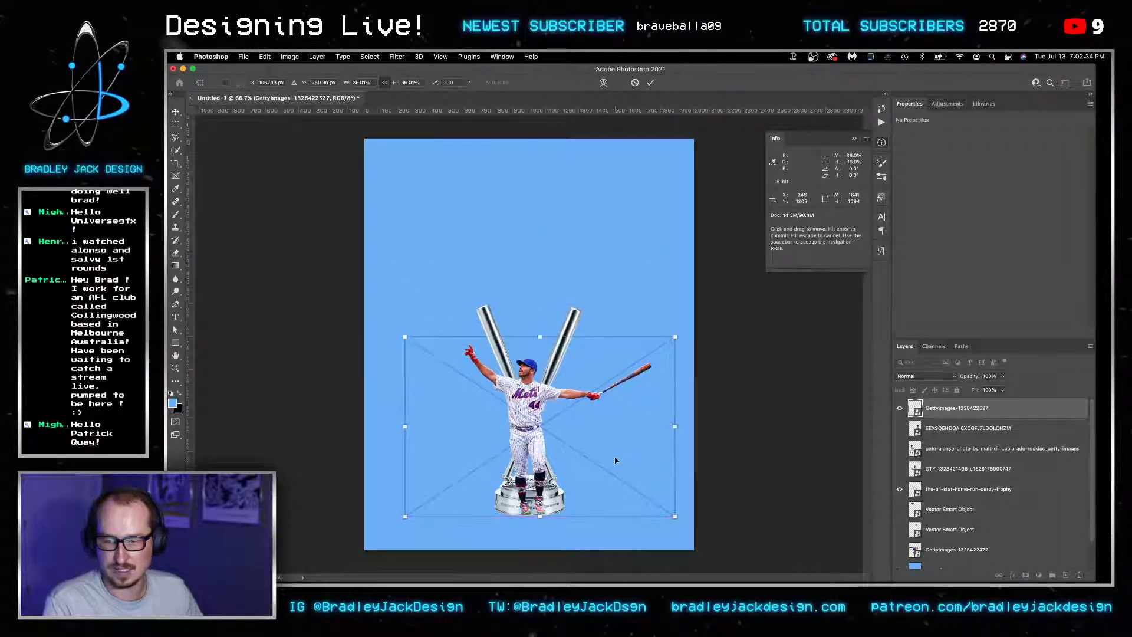
pyautogui.press('Return')
# Step: Add a vertical guide at the canvas centre and a horizontal guide just above the player's raised hand
pyautogui.press('super+a')
pyautogui.moveTo(187, 439); pyautogui.dragTo(532, 230)
pyautogui.moveTo(566, 112); pyautogui.dragTo(593, 339)
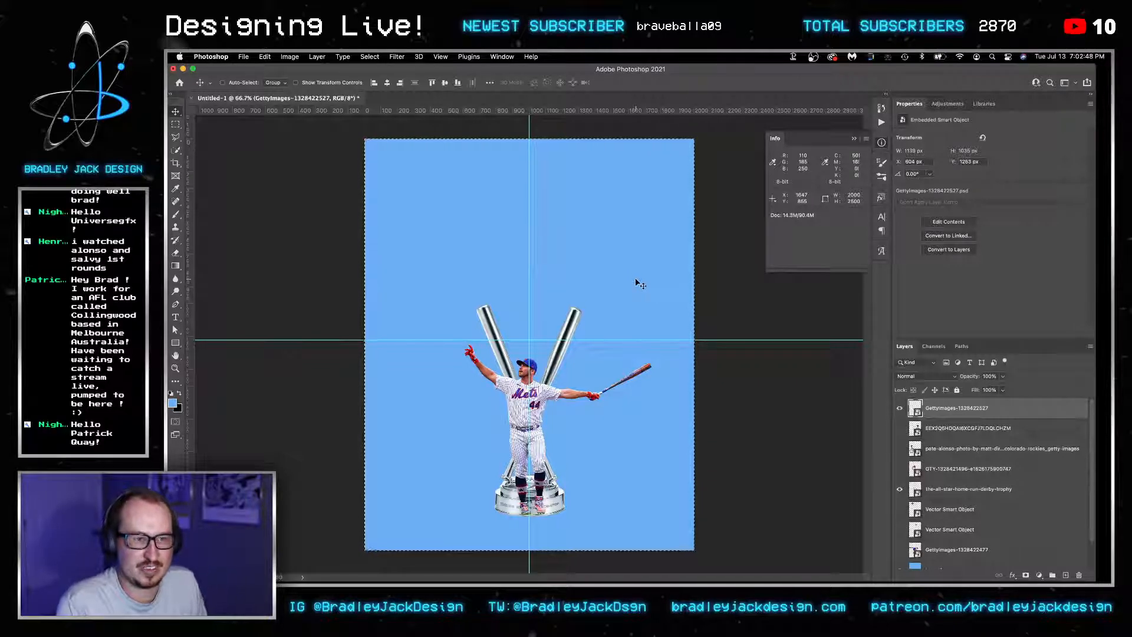
pyautogui.press('super+d')
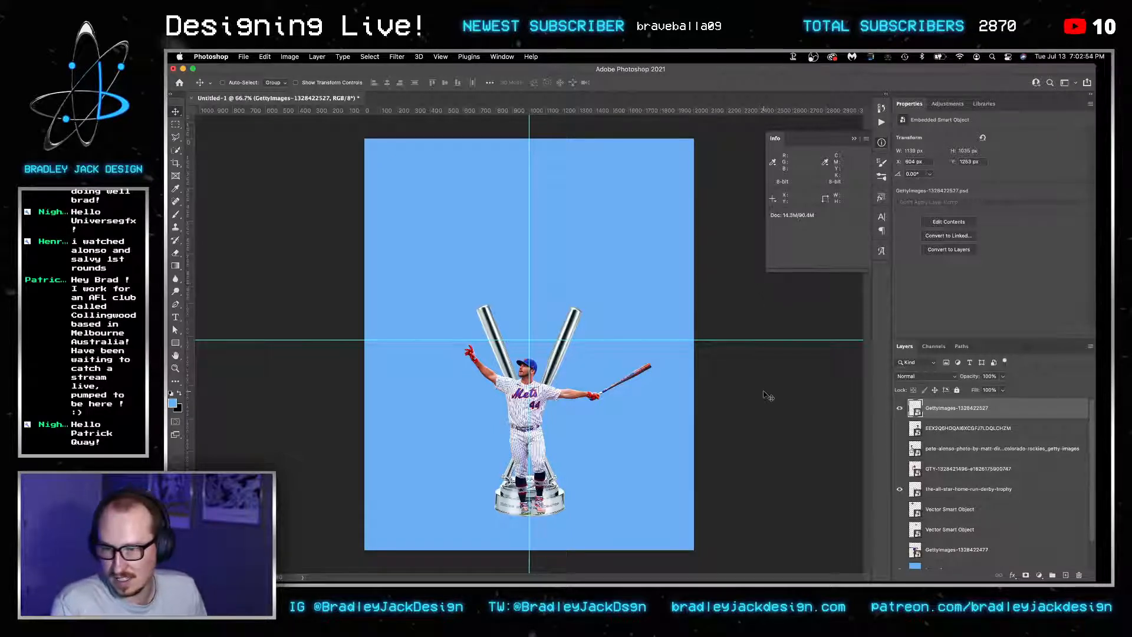
# Step: Scale the trophy down to about 36% and place it on the ground to the right of the player's legs
pyautogui.click(946, 489)
pyautogui.press('super+t')
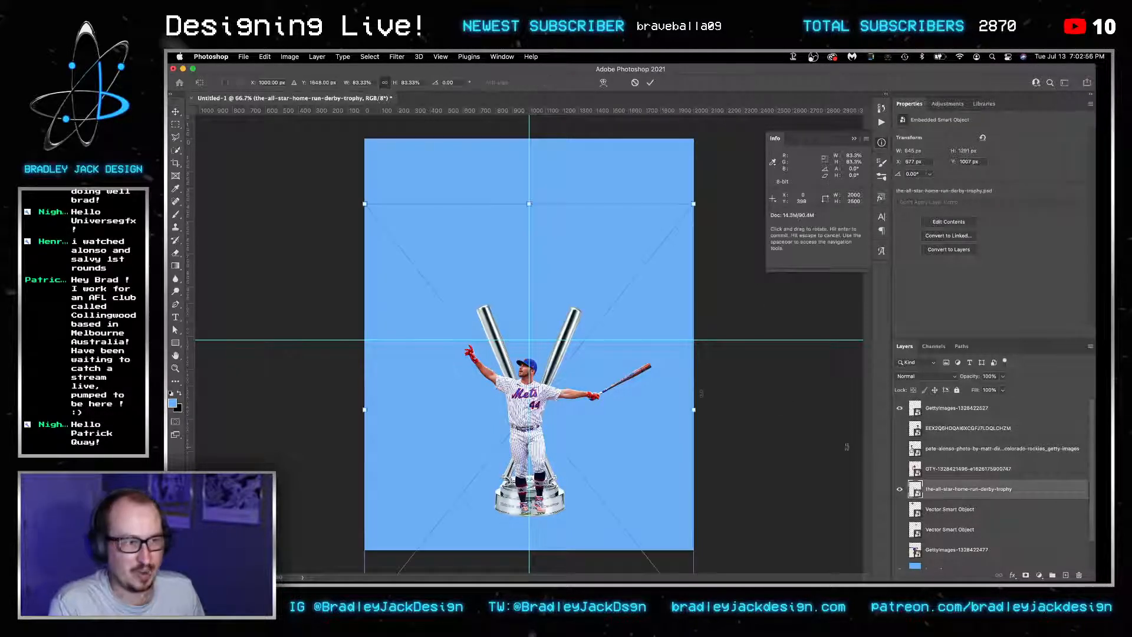
pyautogui.moveTo(697, 204); pyautogui.dragTo(559, 287)
pyautogui.press('Return')
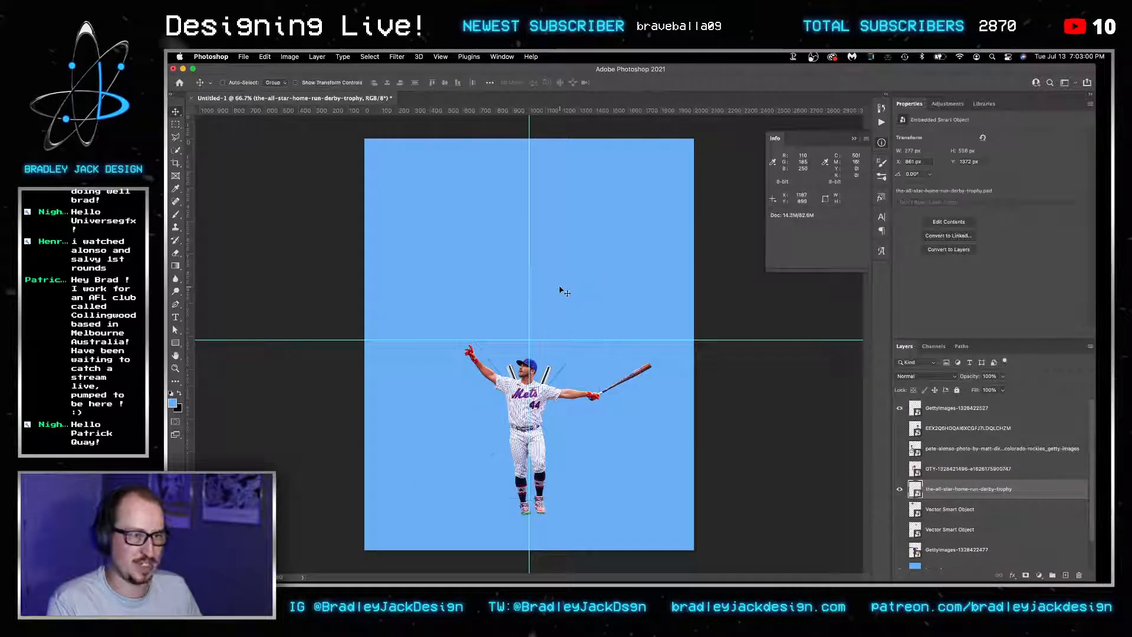
pyautogui.moveTo(544, 380); pyautogui.dragTo(587, 439)
# Step: Scale the trophy to about 27.3% and nudge it down until its base is level with the player's feet
pyautogui.press('super+t')
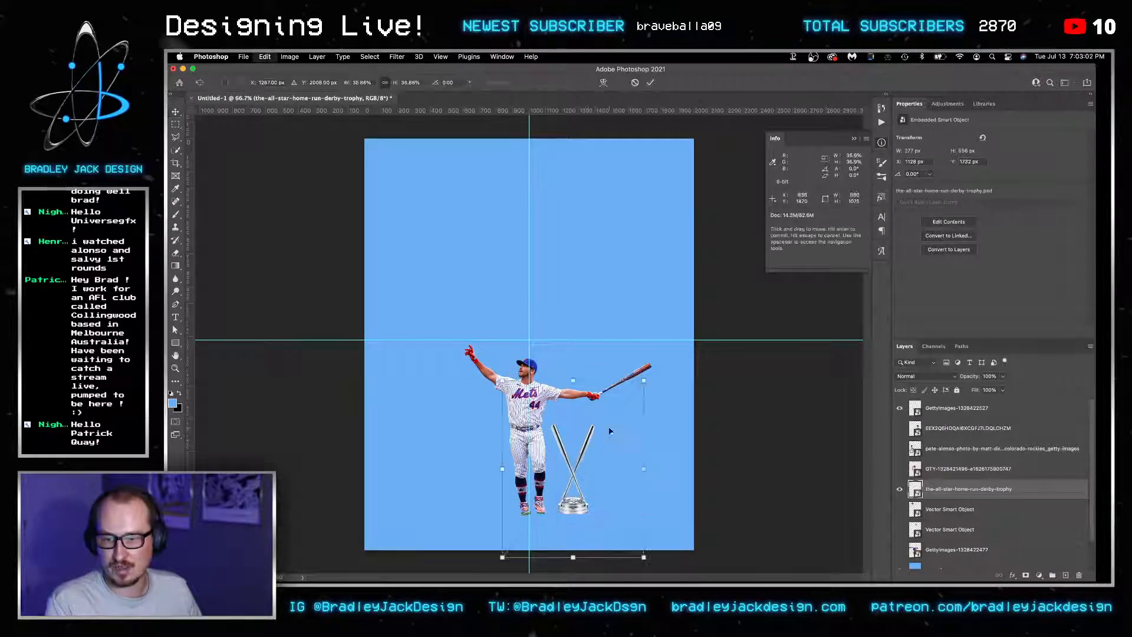
pyautogui.moveTo(644, 379); pyautogui.dragTo(633, 403)
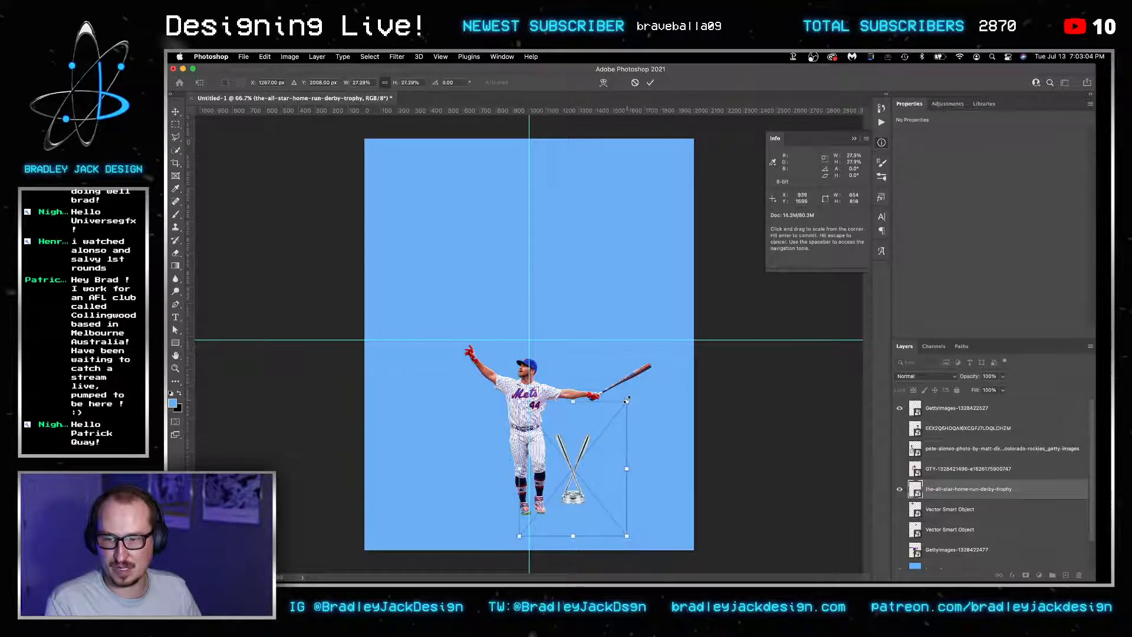
pyautogui.press('Return')
pyautogui.hotkey('shift', 'Down')
pyautogui.hotkey('shift', 'Down')
pyautogui.hotkey('shift', 'Down')
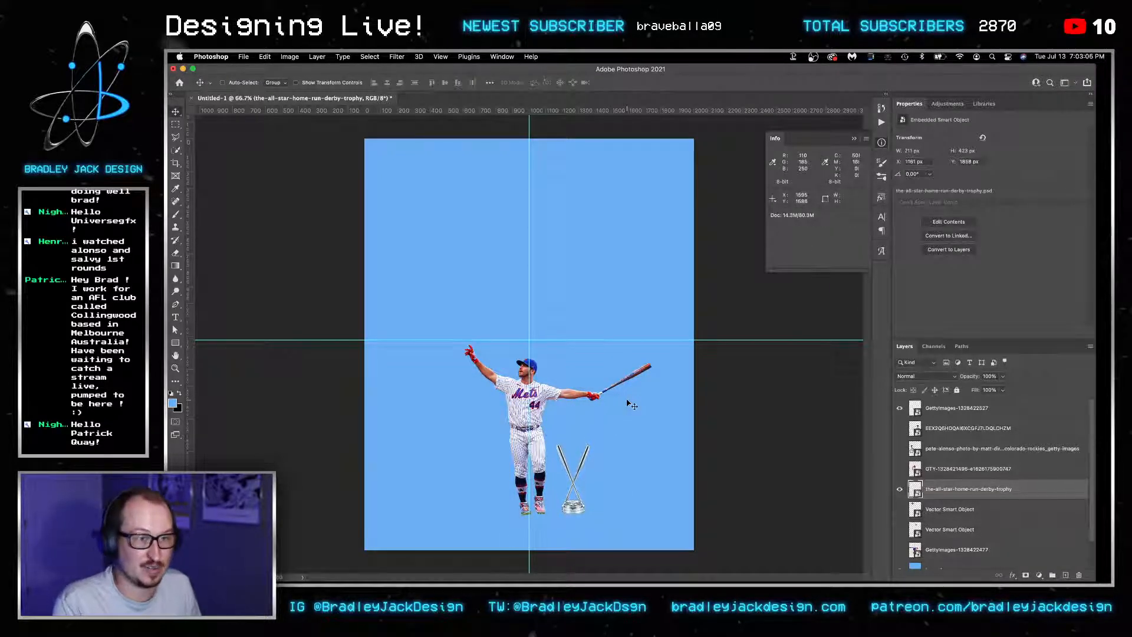
# Step: Shrink the trophy slightly more and nudge it down to sit just below the player's shoe line
pyautogui.press('super+t')
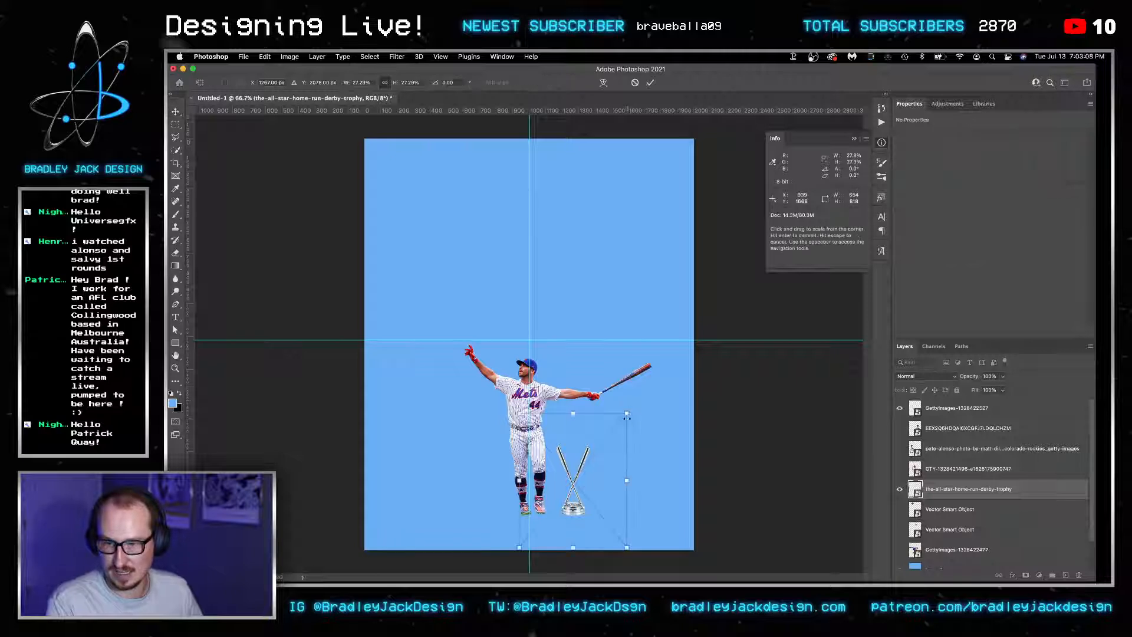
pyautogui.moveTo(627, 413); pyautogui.dragTo(622, 416)
pyautogui.press('Return')
pyautogui.hotkey('shift', 'Down')
pyautogui.hotkey('shift', 'Down')
pyautogui.hotkey('shift', 'Down')
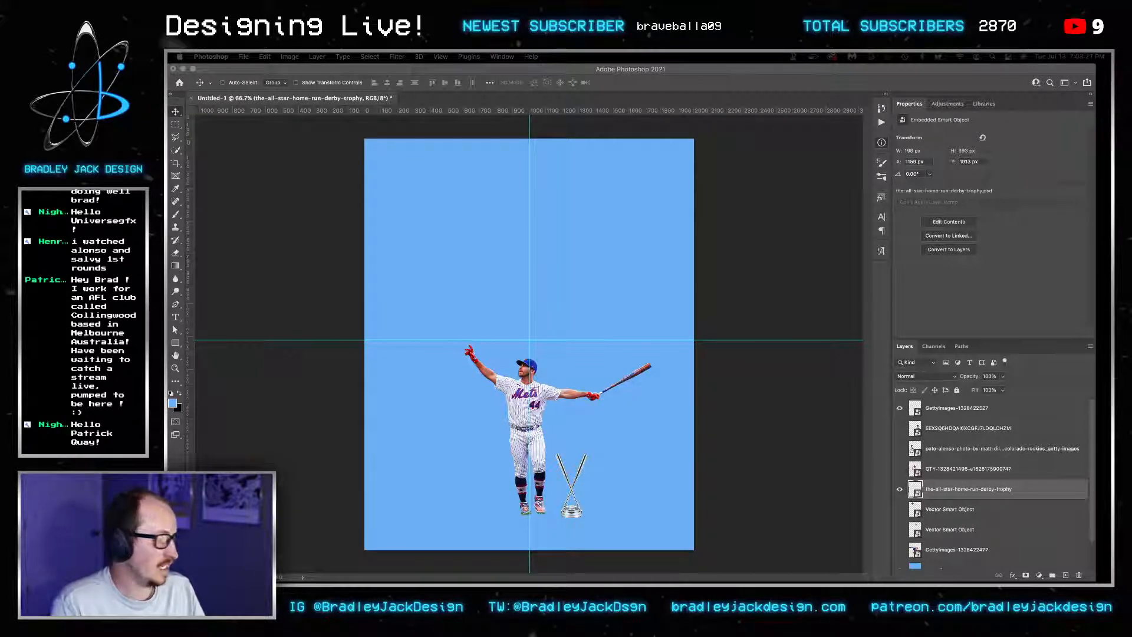
# Step: Duplicate the small trophy and place the copy at the same height on the player's left side
pyautogui.click(614, 475)
pyautogui.moveTo(590, 475); pyautogui.dragTo(489, 494)
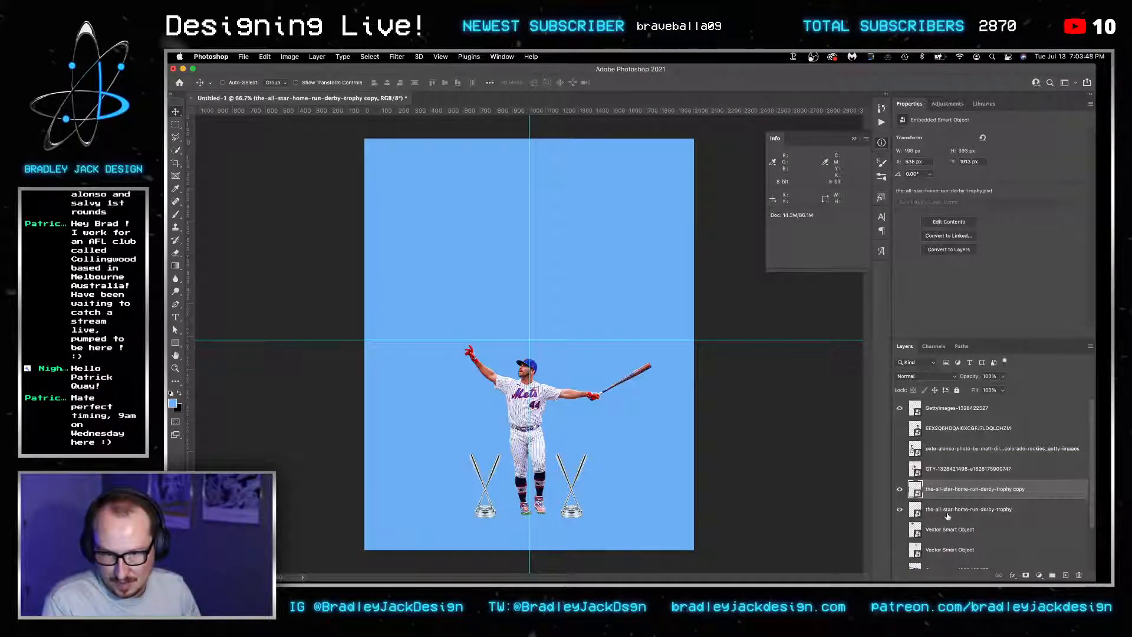
# Step: Nudge the full-body player down to about Y 1277 px and 1 px left so the feet line up with the trophies
pyautogui.click(941, 415)
pyautogui.hotkey('shift', 'Down')
pyautogui.hotkey('shift', 'Down')
pyautogui.press('Down')
pyautogui.press('Down')
pyautogui.press('Down')
pyautogui.press('Down')
pyautogui.press('Left')
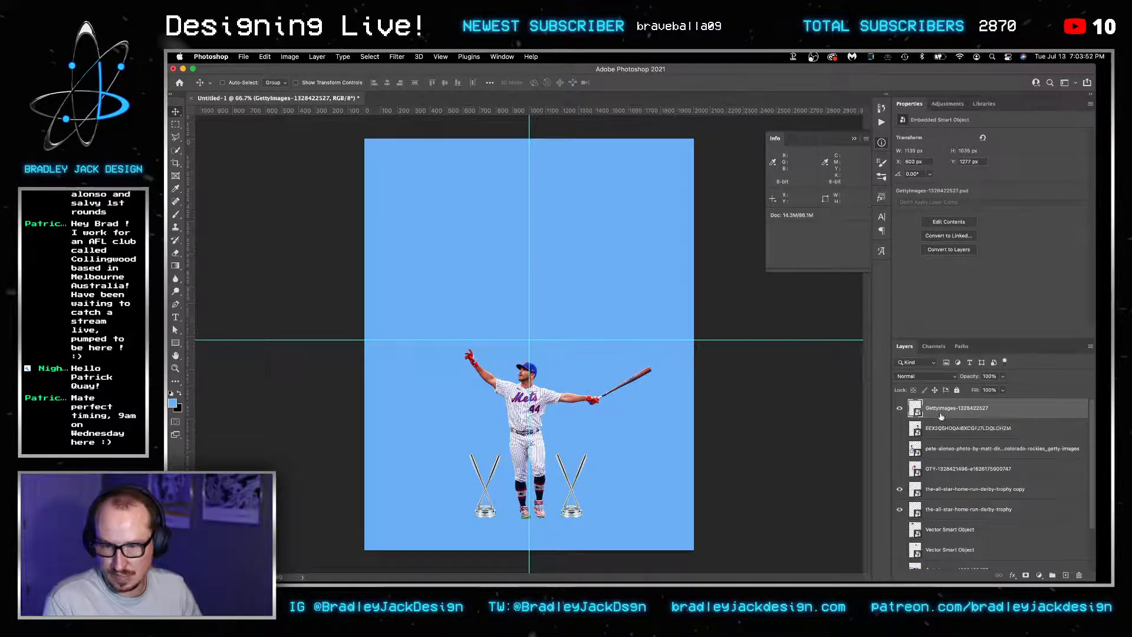
pyautogui.click(934, 493)
pyautogui.keyDown('shift'); pyautogui.click(932, 511); pyautogui.keyUp('shift')
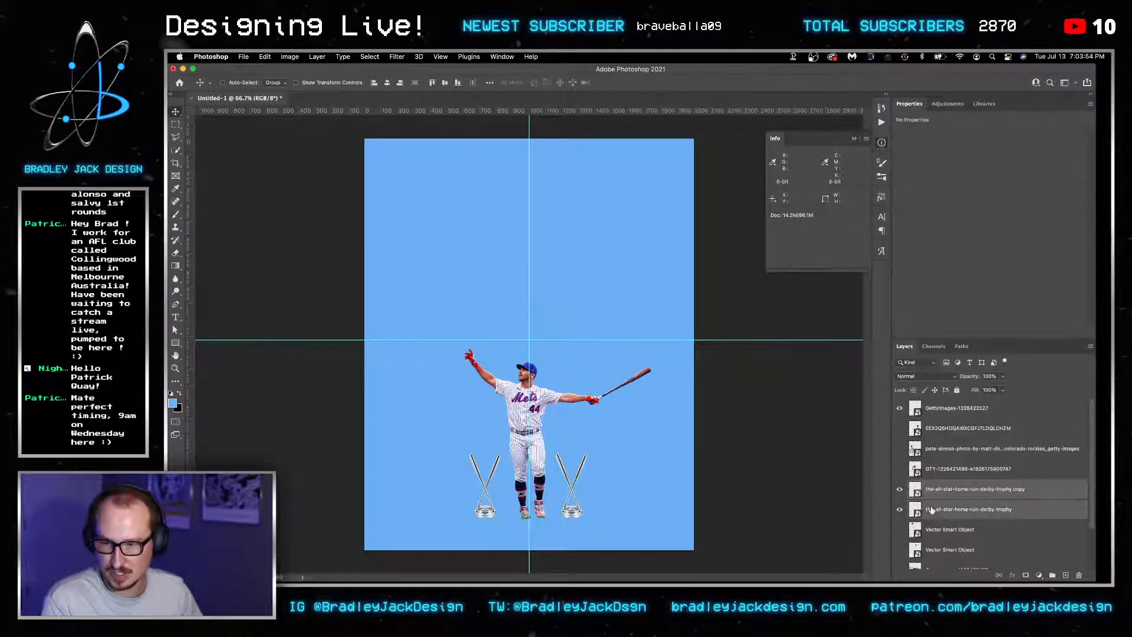
pyautogui.click(944, 452)
pyautogui.moveTo(593, 112); pyautogui.dragTo(693, 481)
pyautogui.press('super+z')
# Step: Show the hidden close-up player image behind the trophies and enlarge it to about 128.45% so it fills the poster
pyautogui.scroll(-3, 931, 503)
pyautogui.click(950, 523)
pyautogui.click(900, 523)
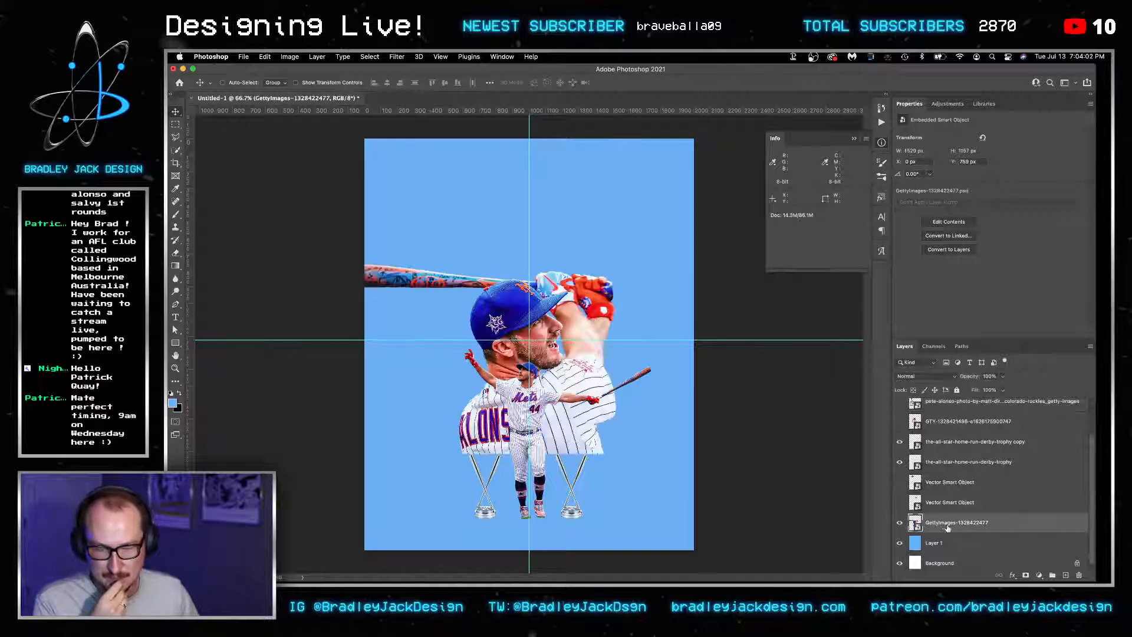
pyautogui.press('super+t')
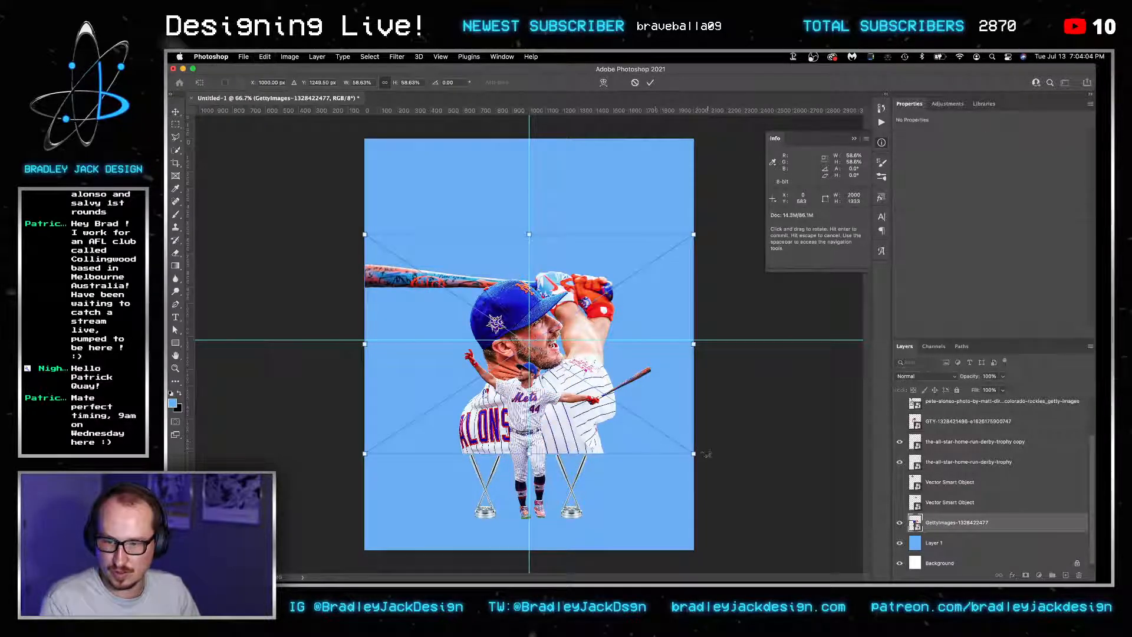
pyautogui.moveTo(695, 454); pyautogui.dragTo(880, 557)
pyautogui.moveTo(771, 503); pyautogui.dragTo(770, 452)
pyautogui.scroll(-2, 457, 211)
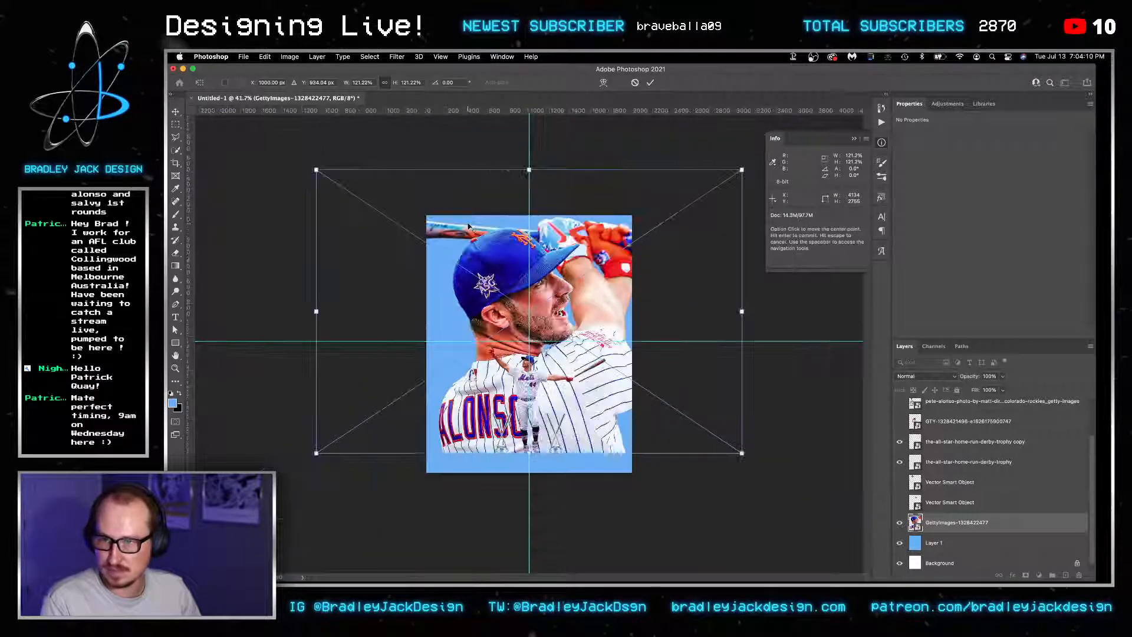
pyautogui.moveTo(313, 169); pyautogui.dragTo(288, 147)
pyautogui.press('Return')
# Step: Nudge the close-up player right and down to about X -1234 px, Y -192 px
pyautogui.hotkey('shift', 'Right')
pyautogui.hotkey('shift', 'Right')
pyautogui.hotkey('shift', 'Right')
pyautogui.hotkey('shift', 'Right')
pyautogui.hotkey('shift', 'Right')
pyautogui.hotkey('shift', 'Right')
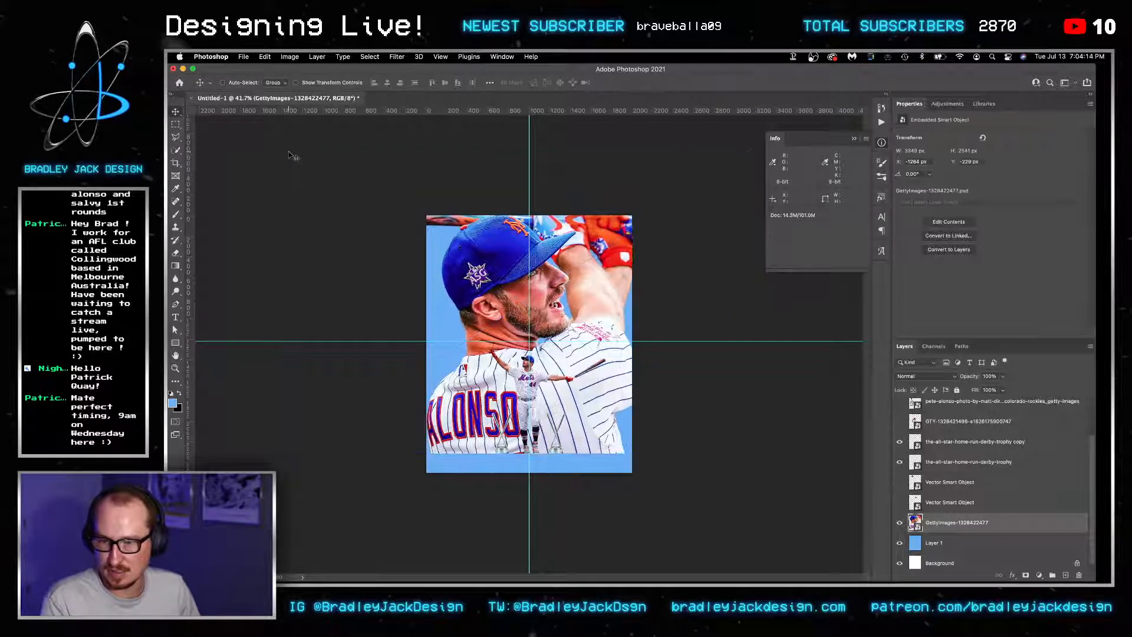
pyautogui.hotkey('shift', 'Down')
pyautogui.hotkey('shift', 'Down')
pyautogui.hotkey('shift', 'Down')
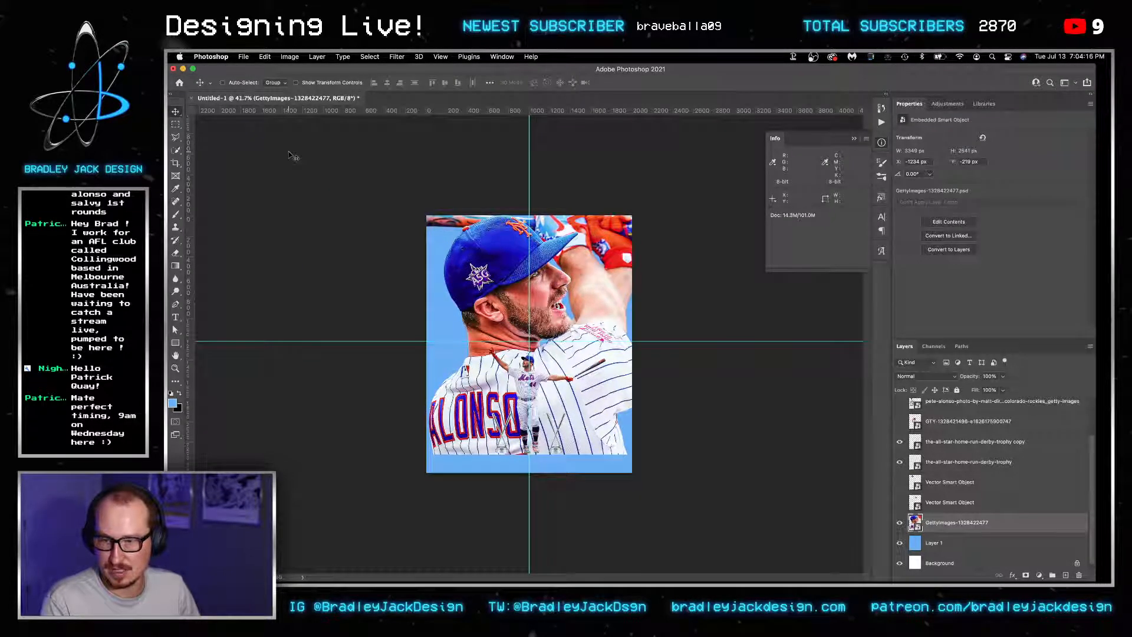
pyautogui.hotkey('shift', 'Down')
pyautogui.press('Up')
pyautogui.press('Up')
pyautogui.press('Up')
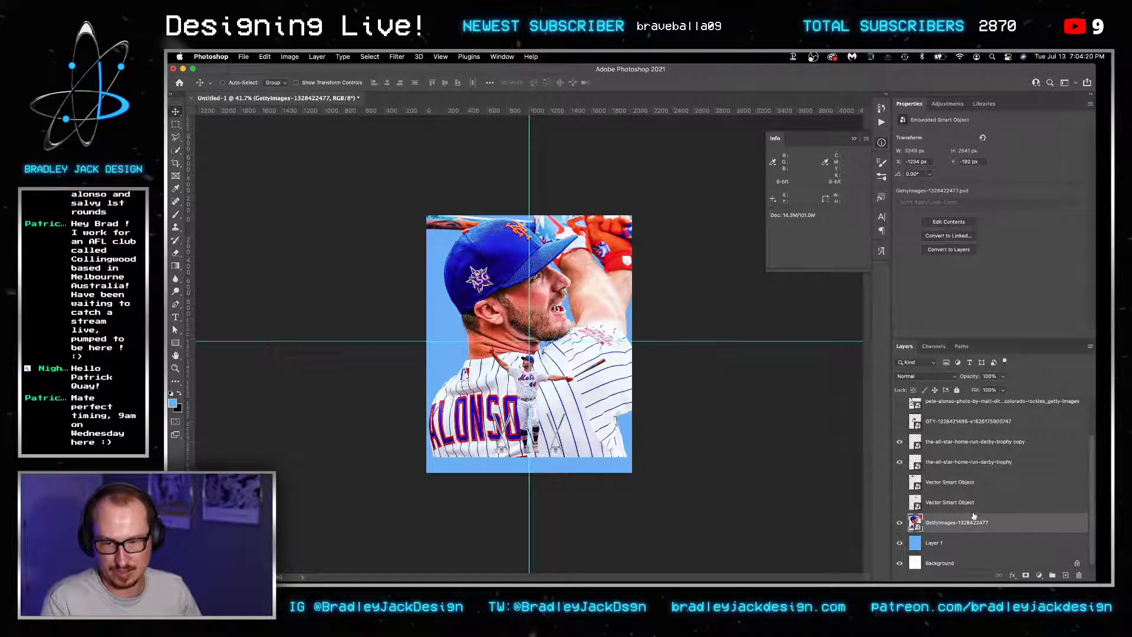
# Step: Move the close-up player down to the poster's bottom edge and enlarge it slightly to about 3476 px wide
pyautogui.moveTo(613, 431); pyautogui.dragTo(614, 447)
pyautogui.press('super+t')
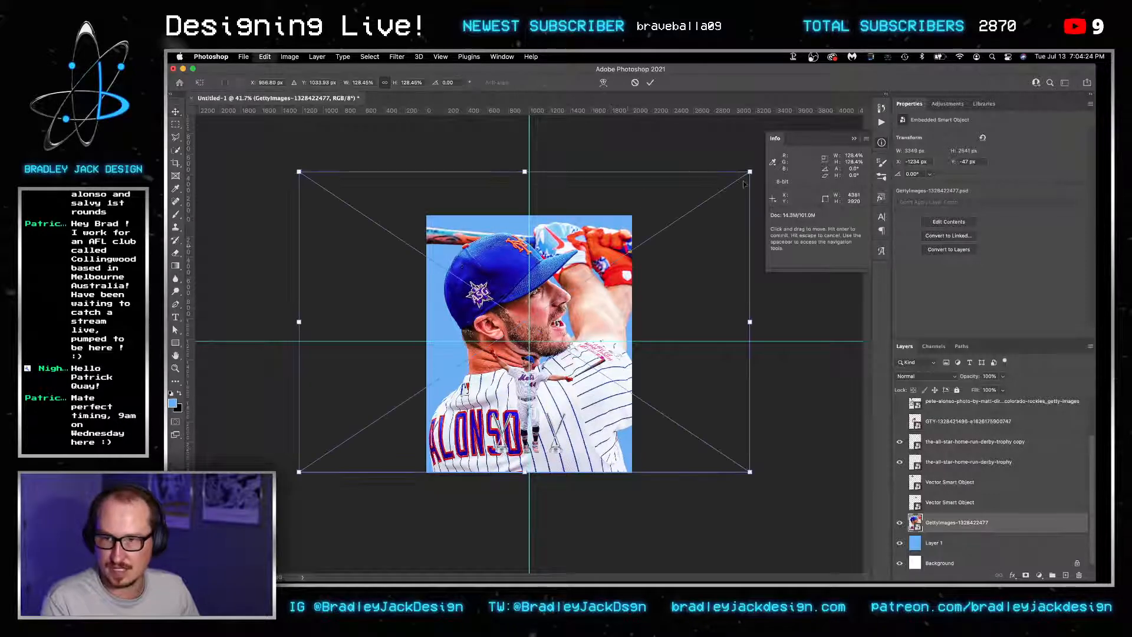
pyautogui.moveTo(750, 171); pyautogui.dragTo(760, 169)
pyautogui.press('Return')
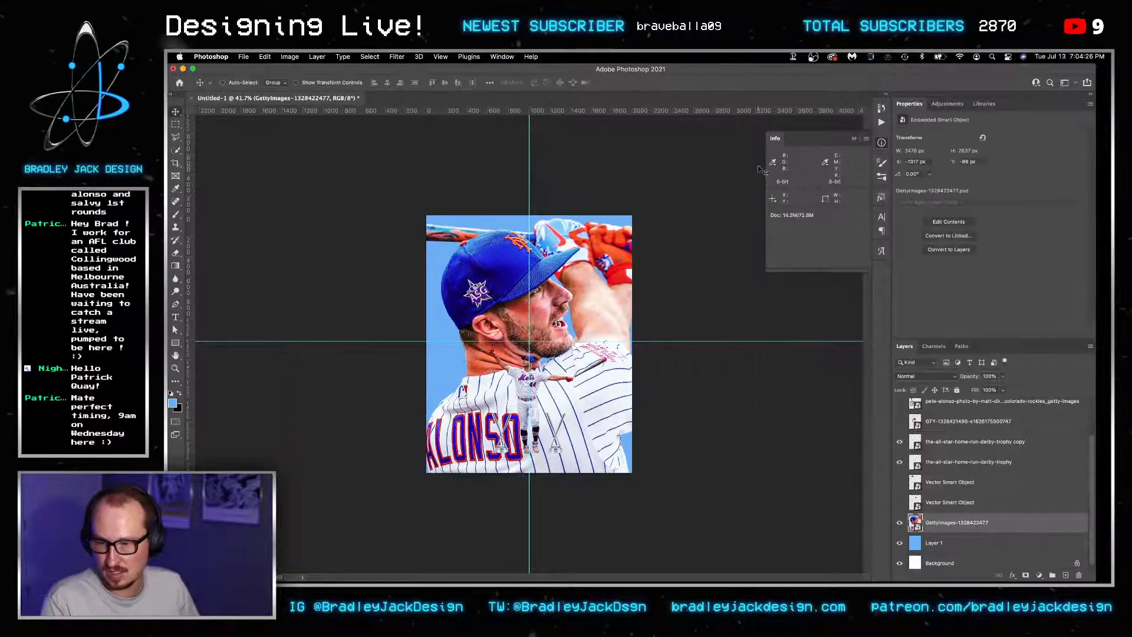
# Step: Create an independent smart object copy of the full-body player layer
pyautogui.scroll(2, 947, 445)
pyautogui.rightClick(938, 413)
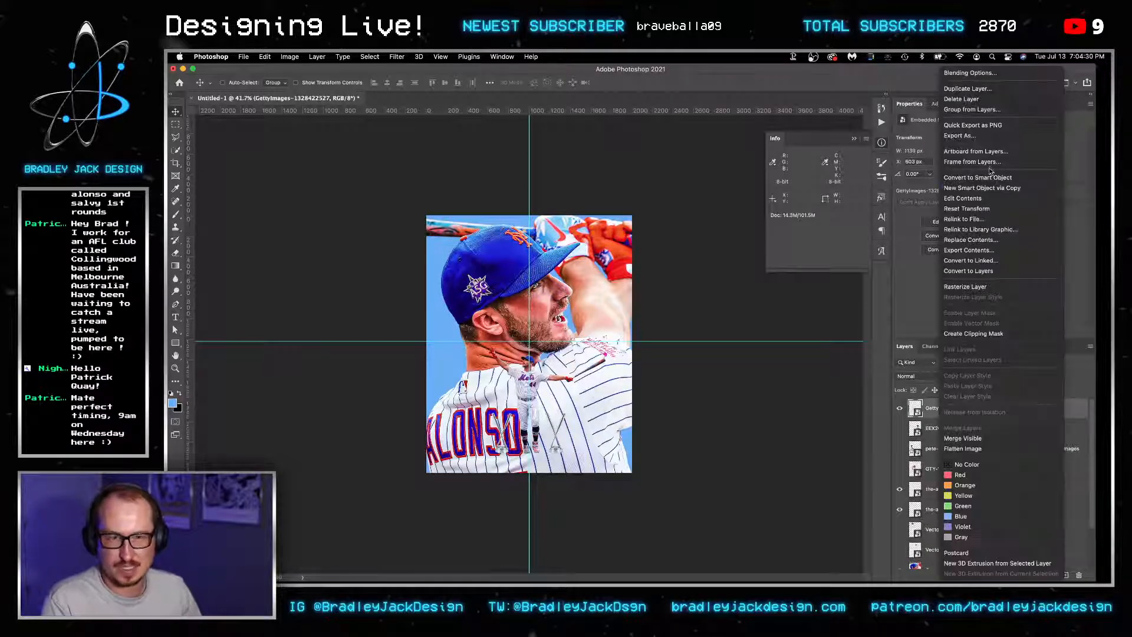
pyautogui.click(982, 187)
# Step: Open the original full-body player smart object and the contents of its nested Layer 0
pyautogui.click(916, 431)
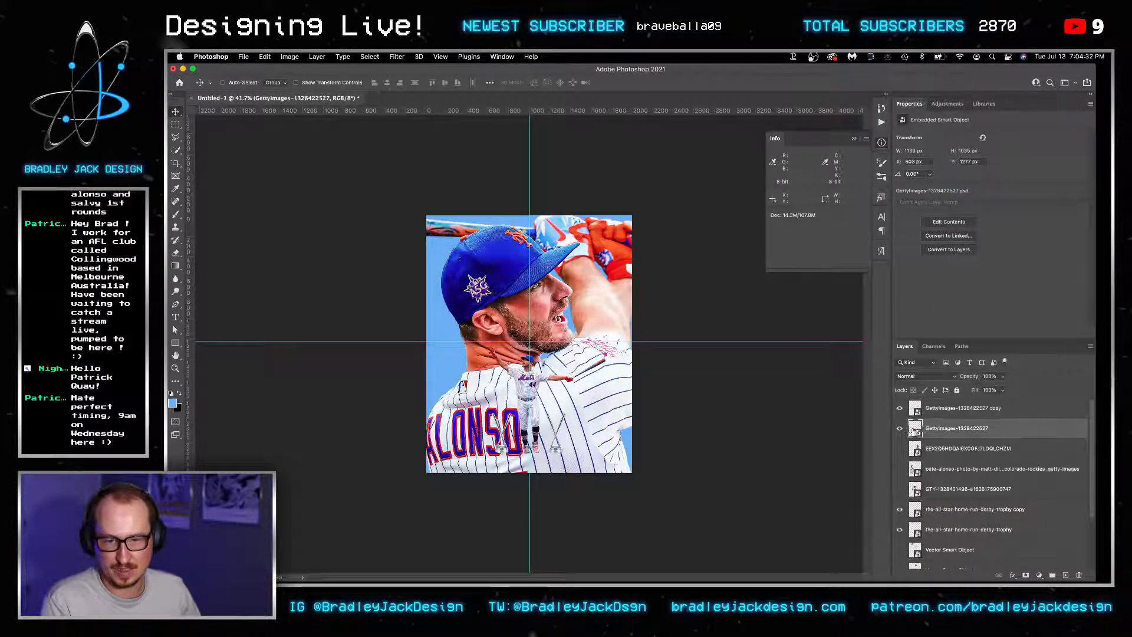
pyautogui.doubleClick(913, 432)
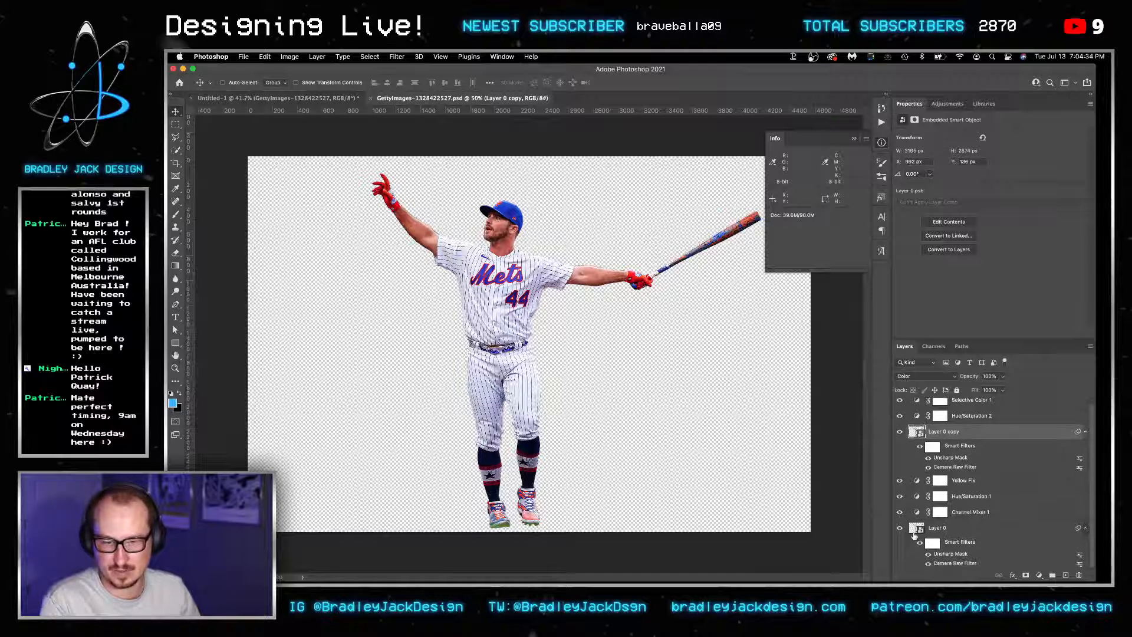
pyautogui.doubleClick(914, 529)
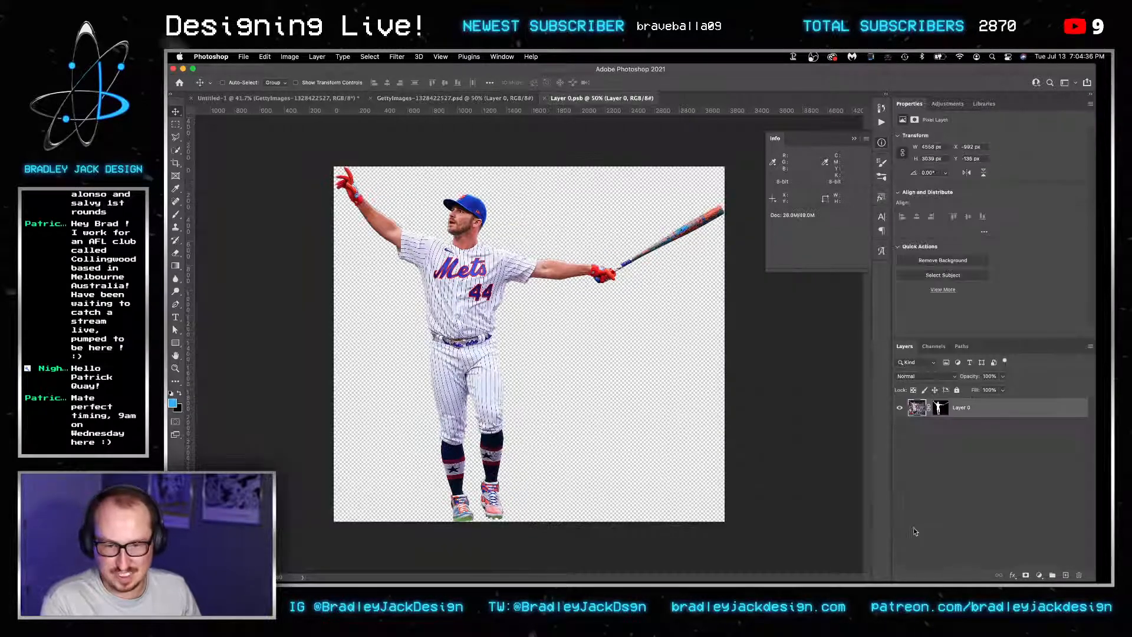
# Step: Delete the mask on Layer 0 and extend the canvas with Reveal All to include the whole stadium photo
pyautogui.rightClick(940, 407)
pyautogui.click(949, 430)
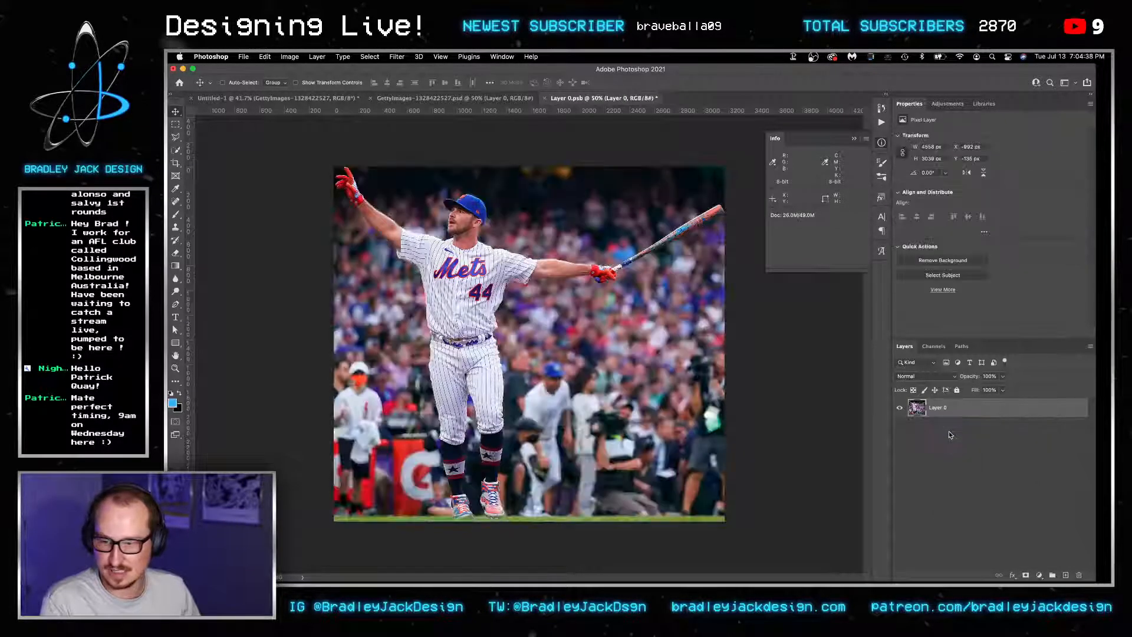
pyautogui.click(301, 61)
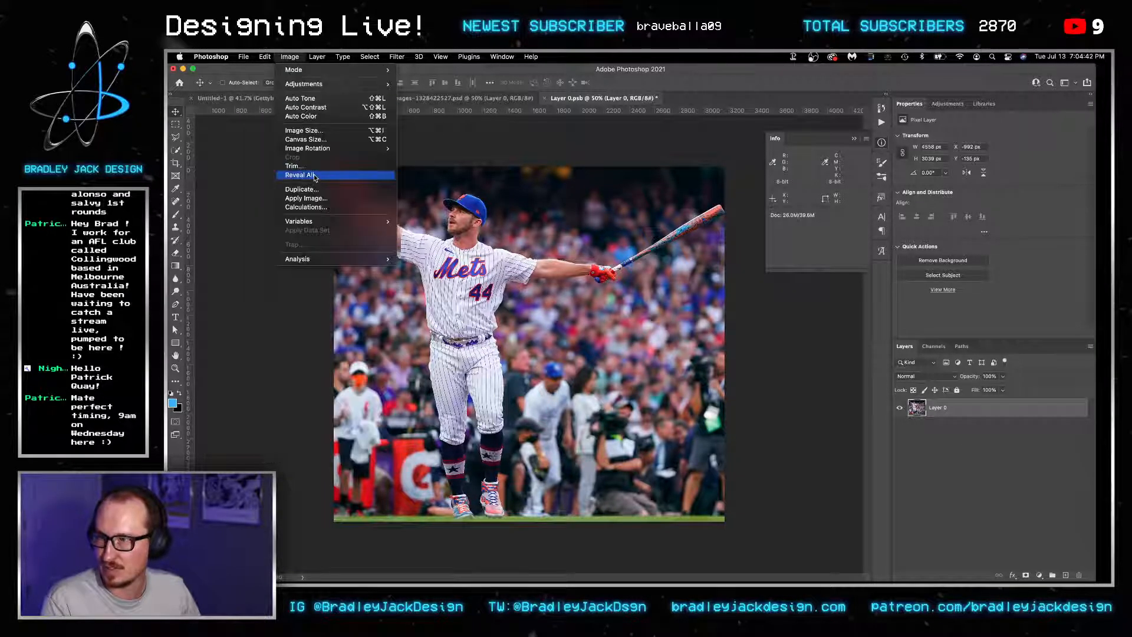
pyautogui.click(323, 177)
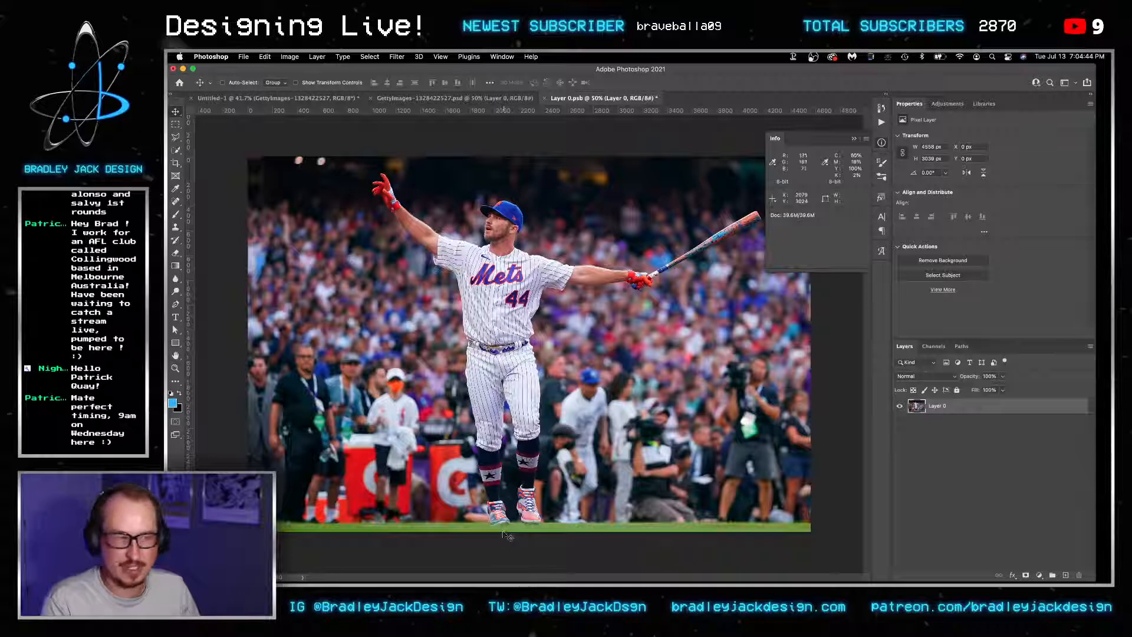
# Step: Check the cleats and grass strip in the uncropped photo, and save and close the Layer 0 contents
pyautogui.scroll(10, 501, 542)
pyautogui.scroll(-10, 501, 543)
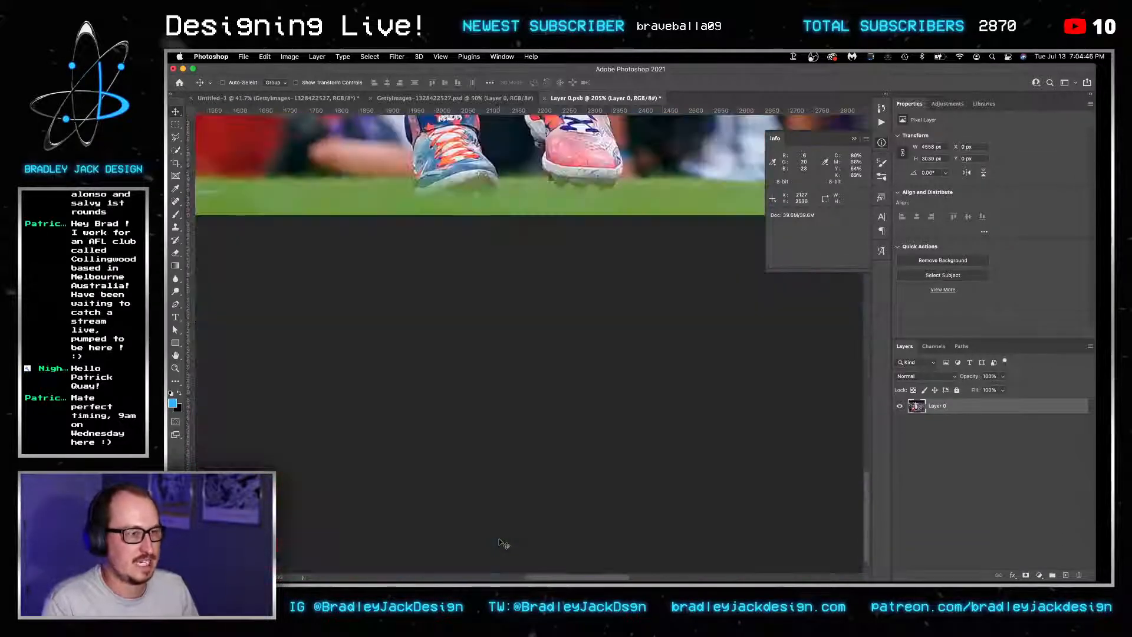
pyautogui.scroll(4, 504, 542)
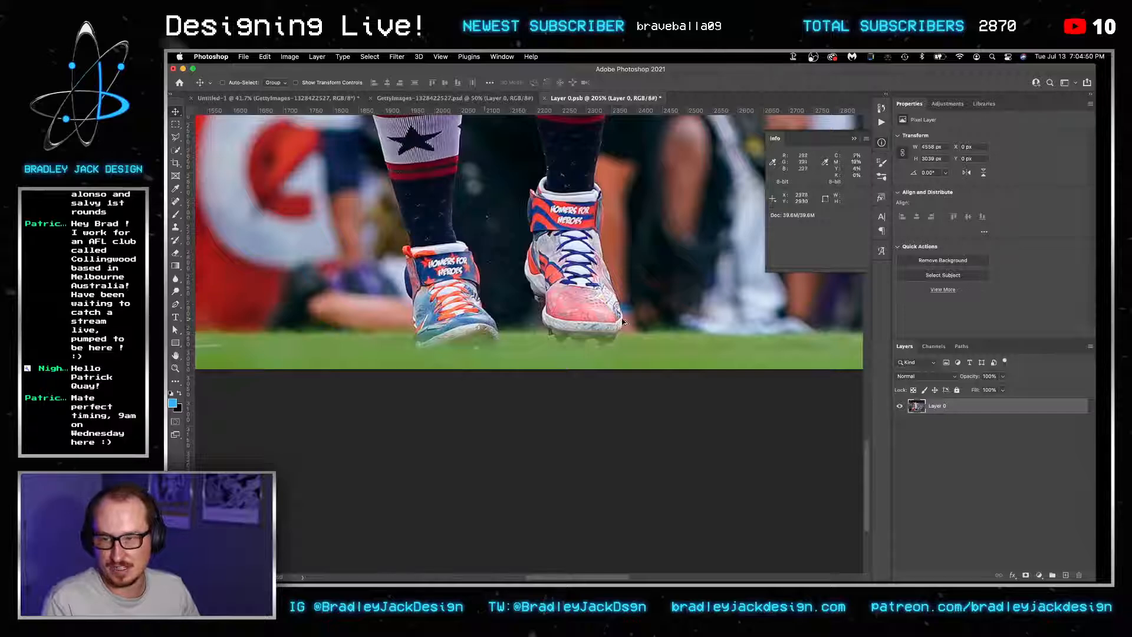
pyautogui.scroll(-8, 624, 322)
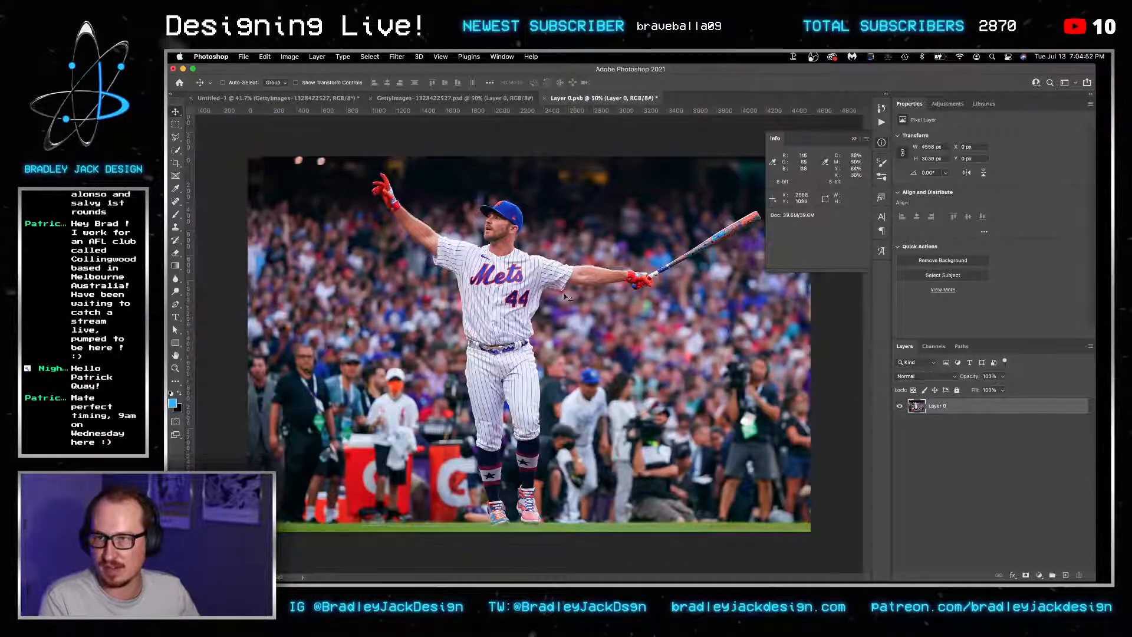
pyautogui.press('super+s')
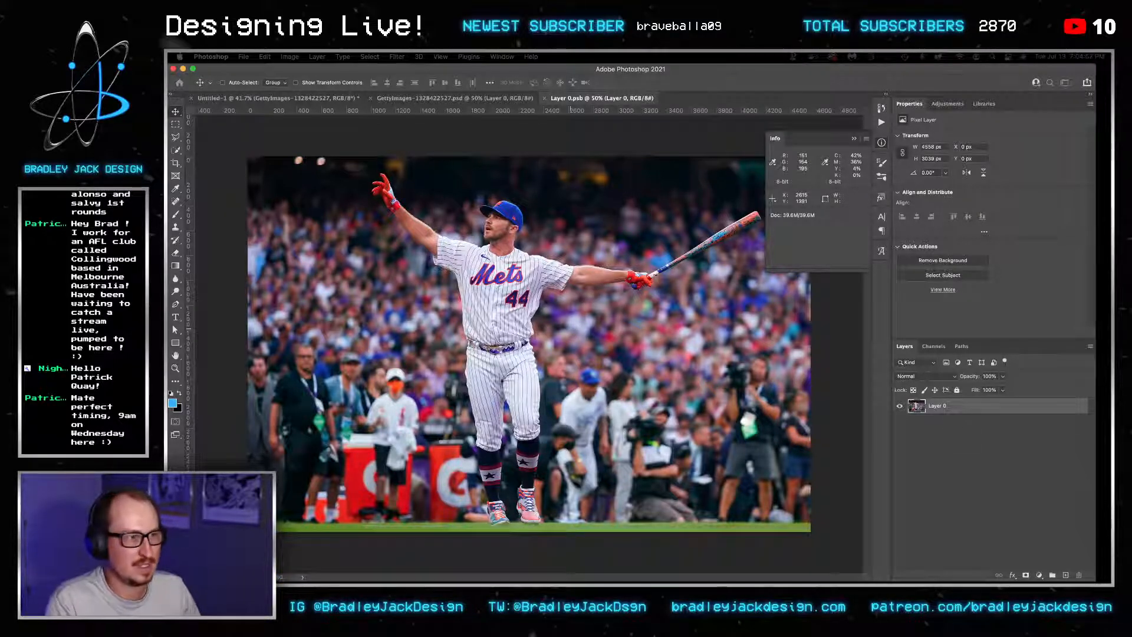
pyautogui.press('super+w')
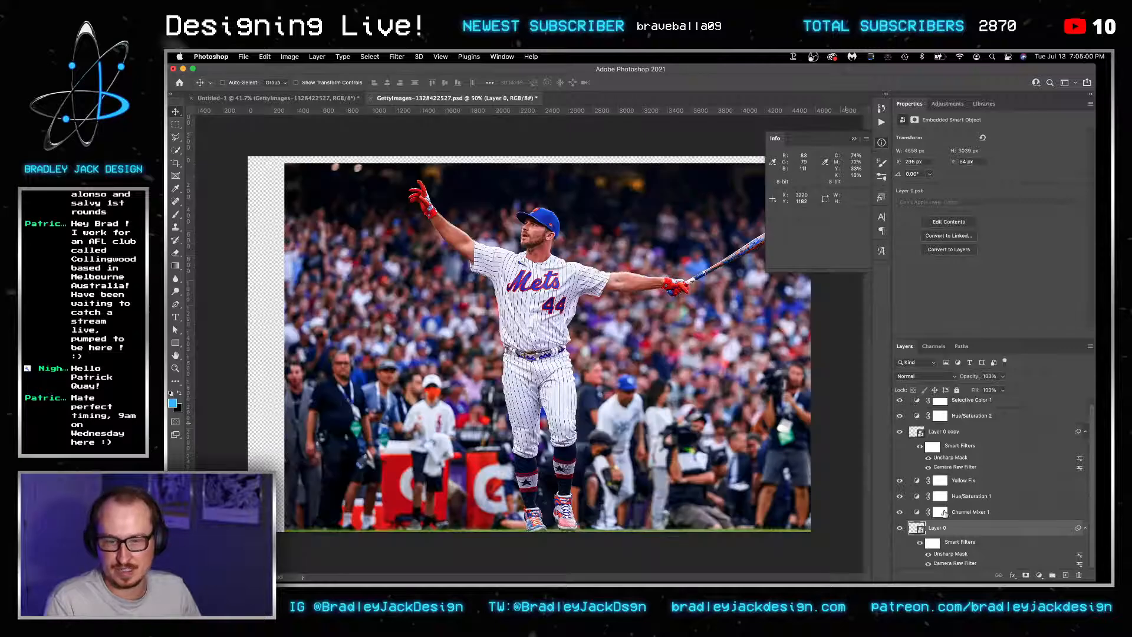
# Step: Hide the layers above Layer 0 and realign Layer 0 to the canvas at X 0 px, Y 0 px
pyautogui.moveTo(894, 445); pyautogui.dragTo(895, 356)
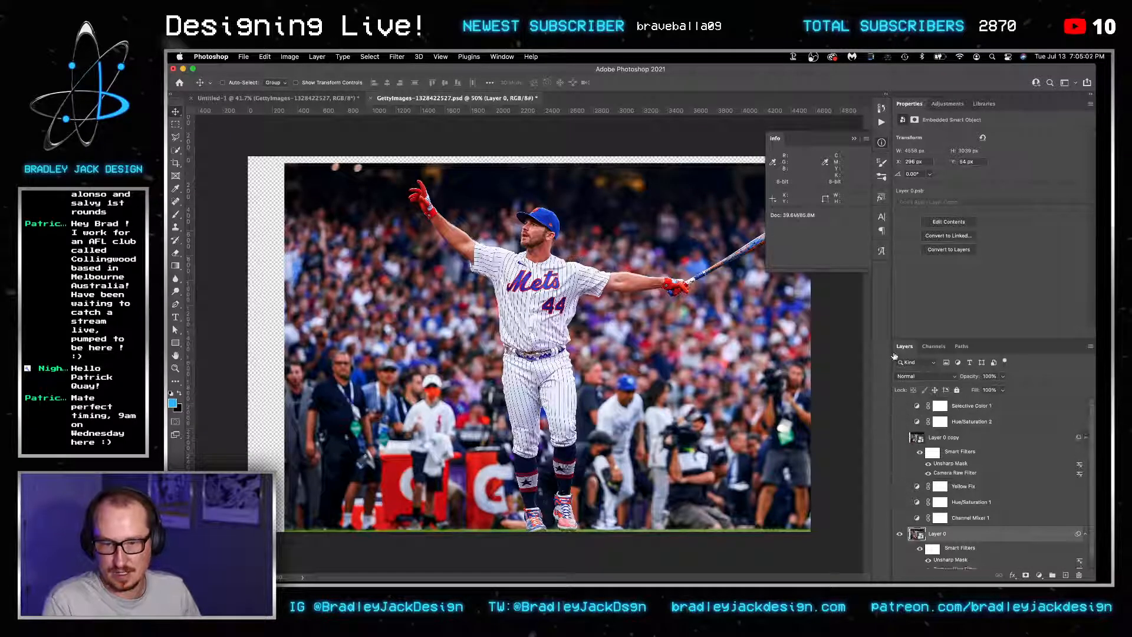
pyautogui.moveTo(712, 464); pyautogui.dragTo(670, 457)
pyautogui.scroll(-1, 932, 506)
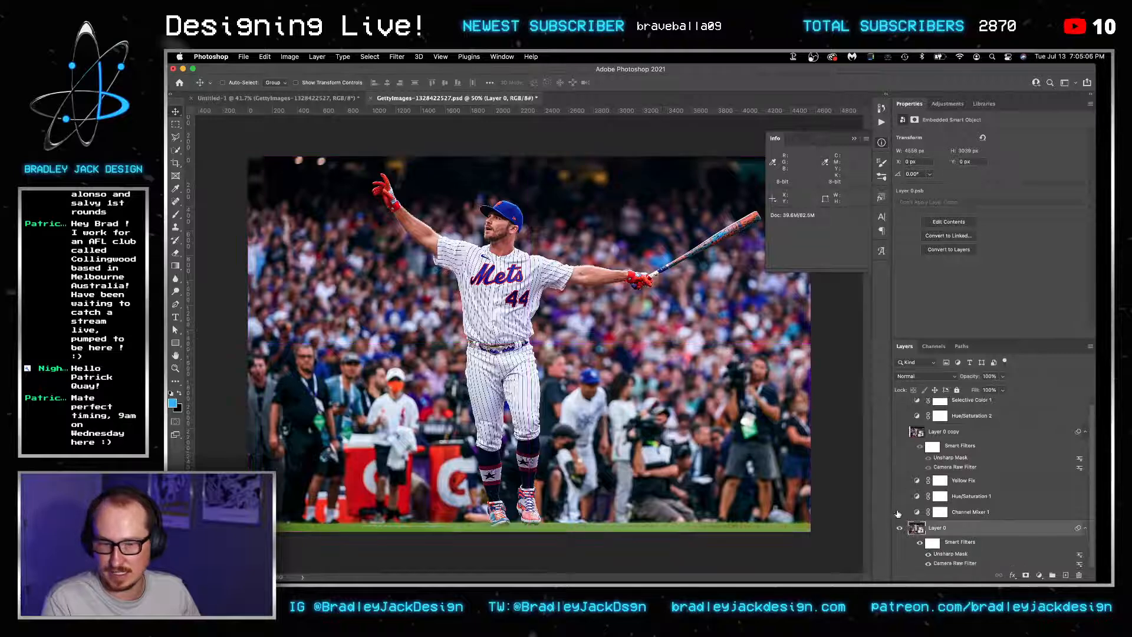
# Step: Show the layers above Layer 0 again and align Layer 0 copy at X 0 px, Y 0 px
pyautogui.scroll(1, 897, 489)
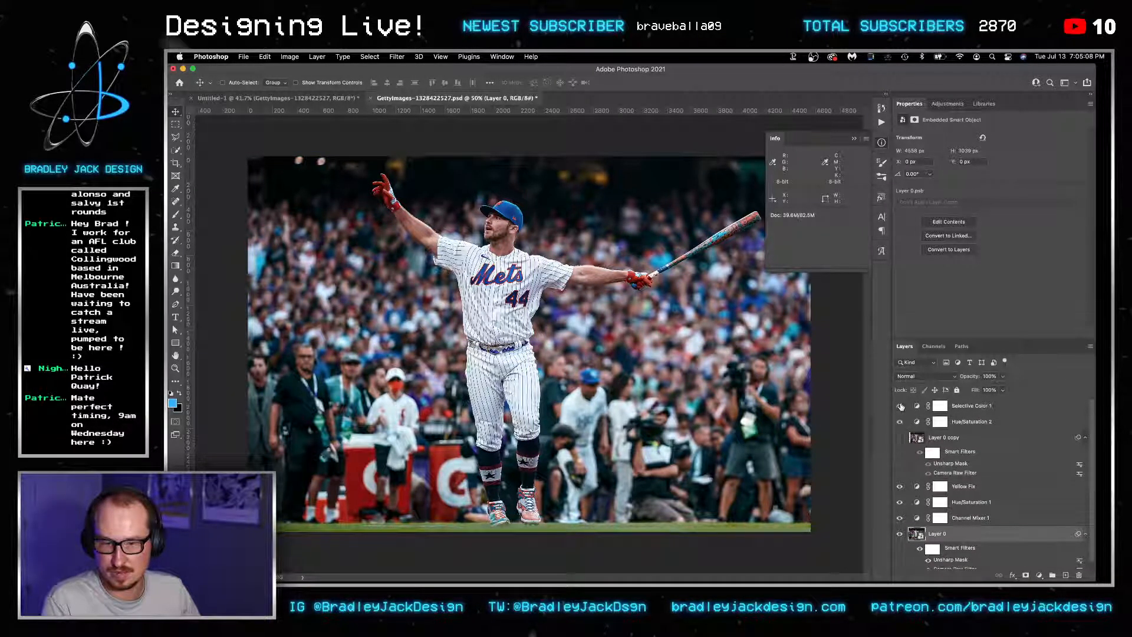
pyautogui.click(900, 438)
pyautogui.click(932, 439)
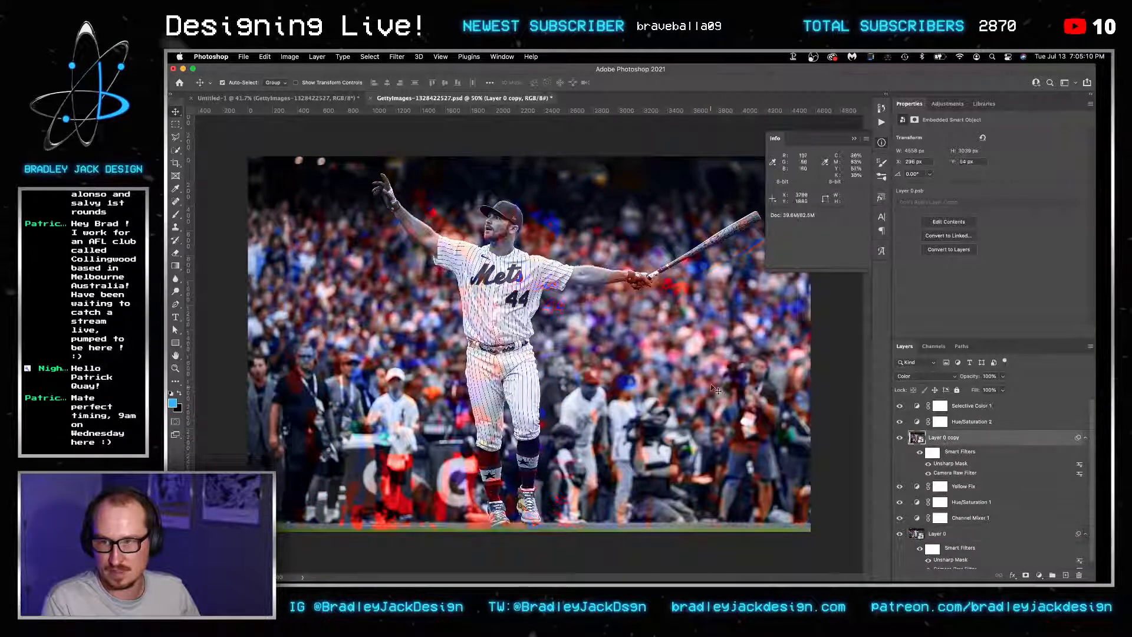
pyautogui.press('super+t')
pyautogui.moveTo(638, 364); pyautogui.dragTo(602, 357)
pyautogui.press('Return')
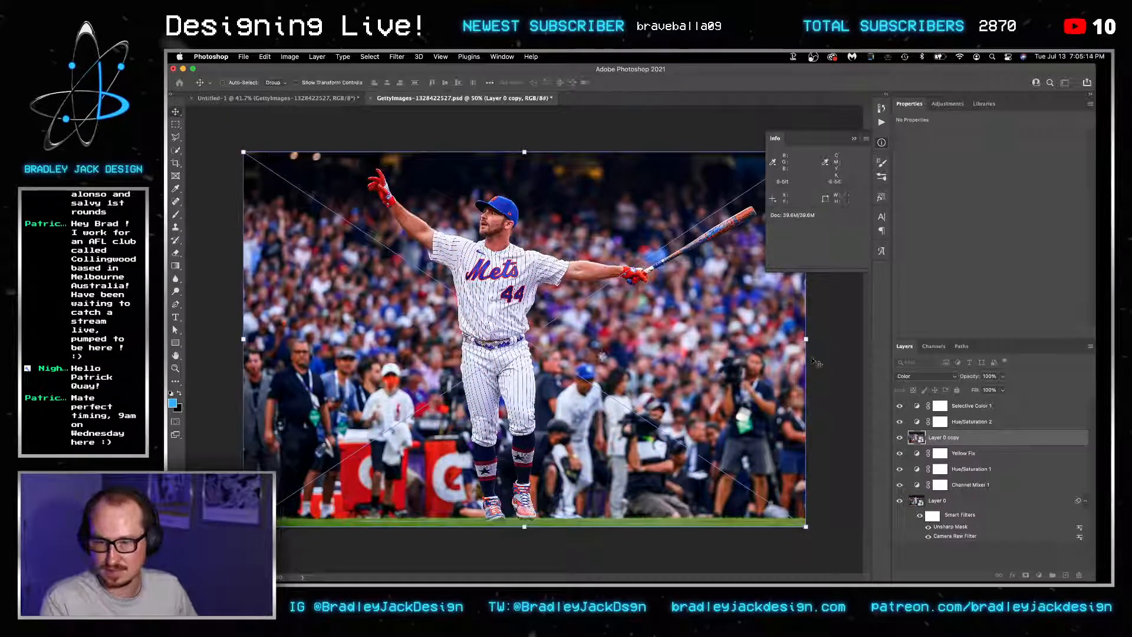
# Step: Save the edited full-body player smart object and return to the poster document
pyautogui.press('super+s')
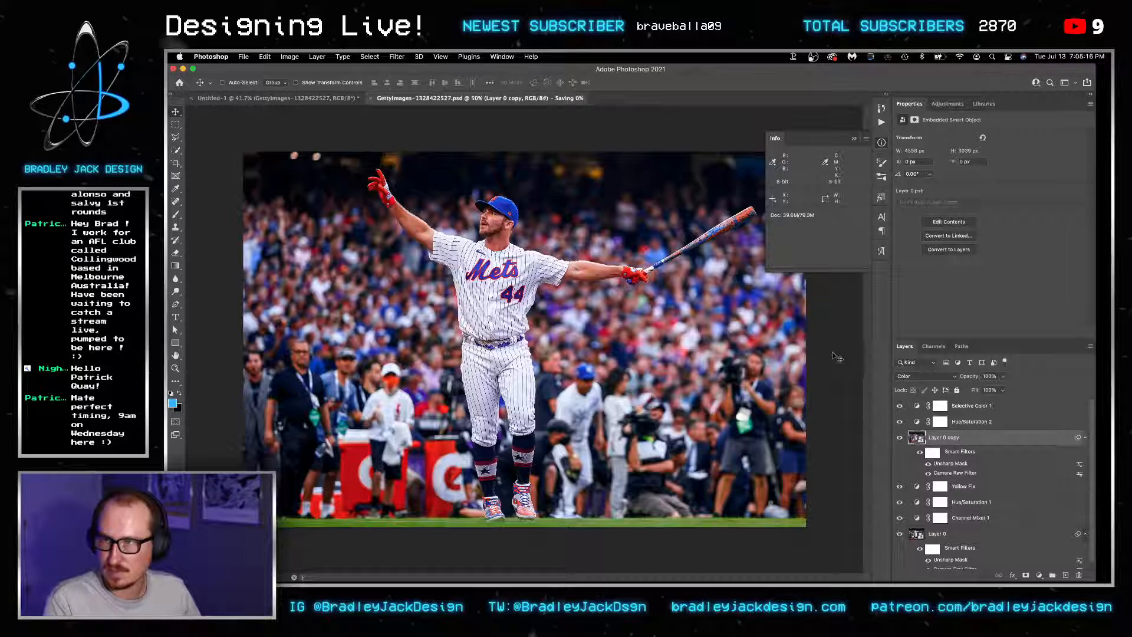
pyautogui.press('super+w')
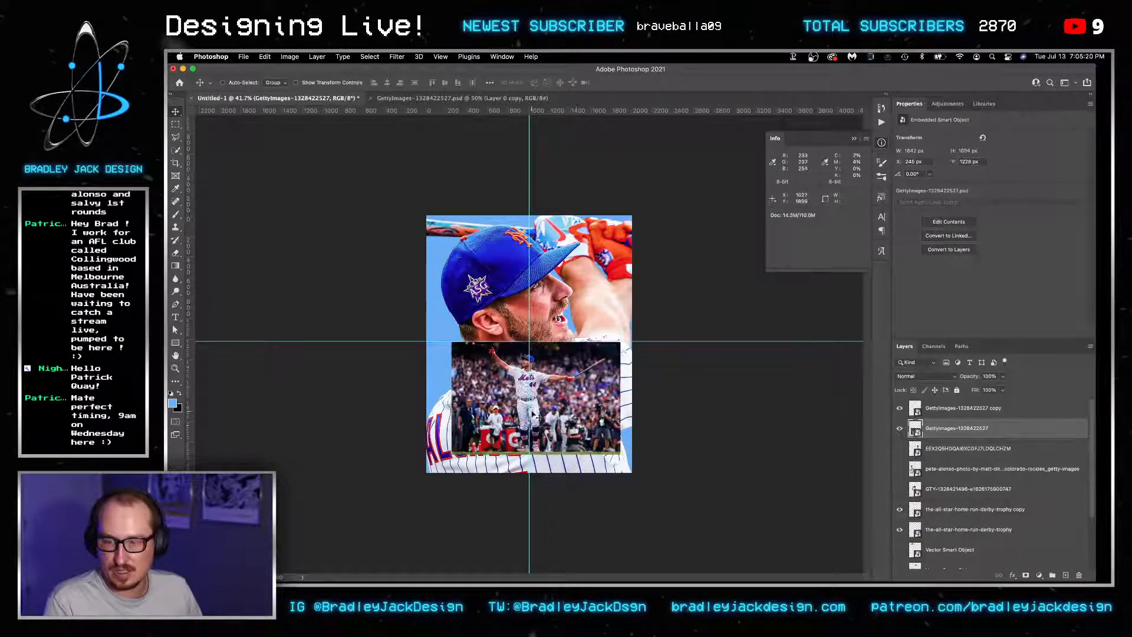
# Step: Select the full-body player cutout and the stadium photo layer together and move both down toward the poster's bottom edge
pyautogui.press('super+equal')
pyautogui.press('super+equal')
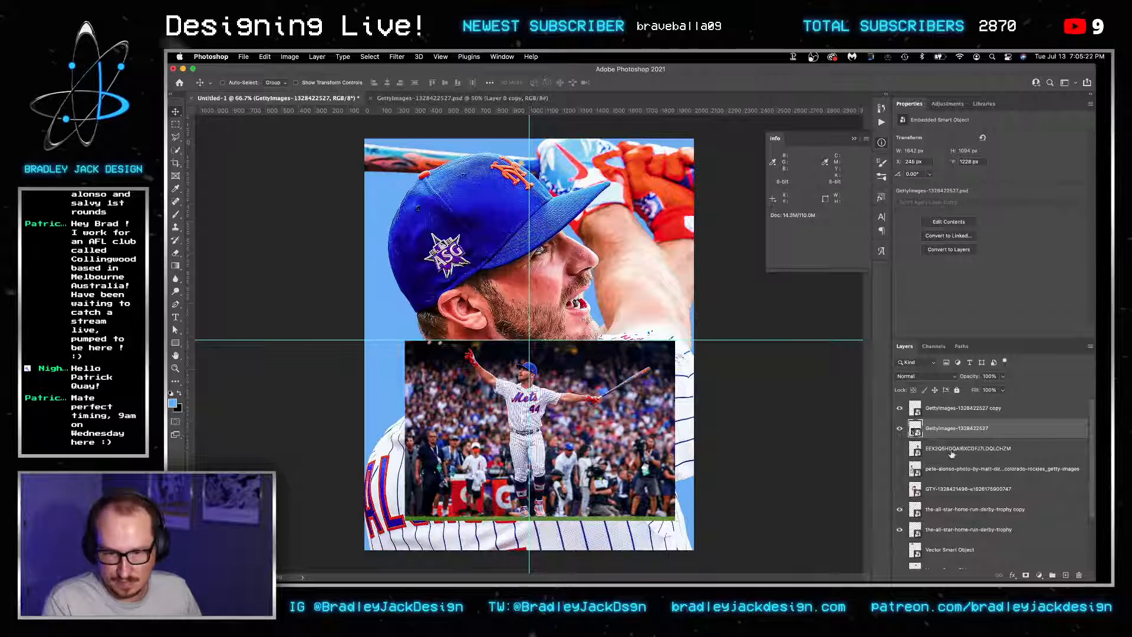
pyautogui.keyDown('shift'); pyautogui.click(933, 410); pyautogui.keyUp('shift')
pyautogui.moveTo(572, 423); pyautogui.dragTo(571, 436)
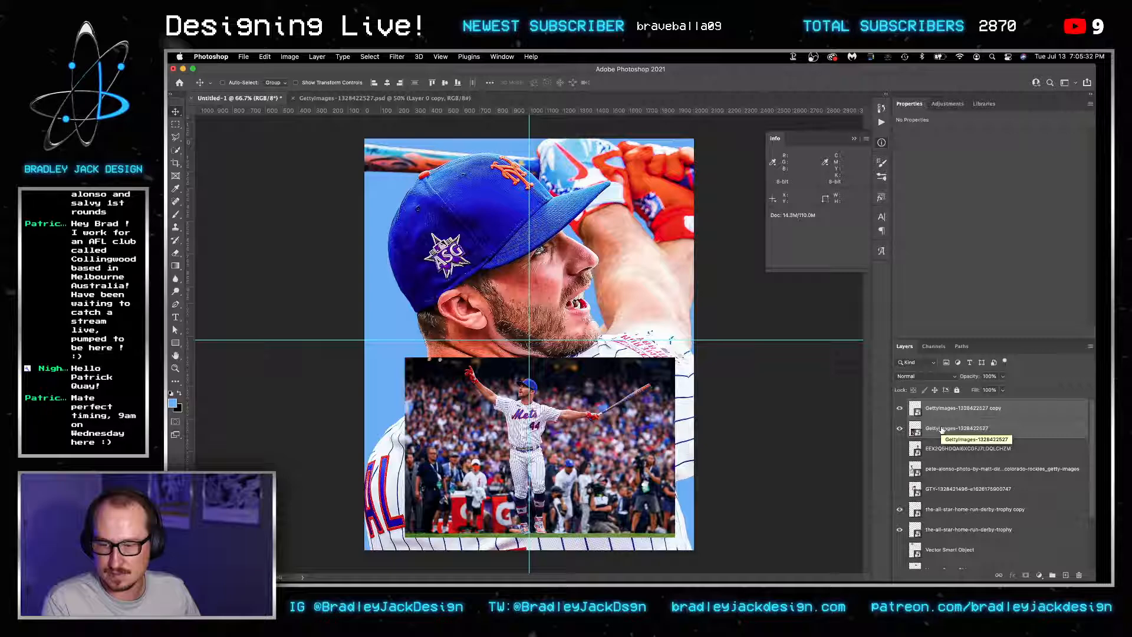
# Step: Marquee-select the grass strip along the stadium photo's bottom edge, using the Normal selection style, and copy it to a new layer
pyautogui.click(942, 430)
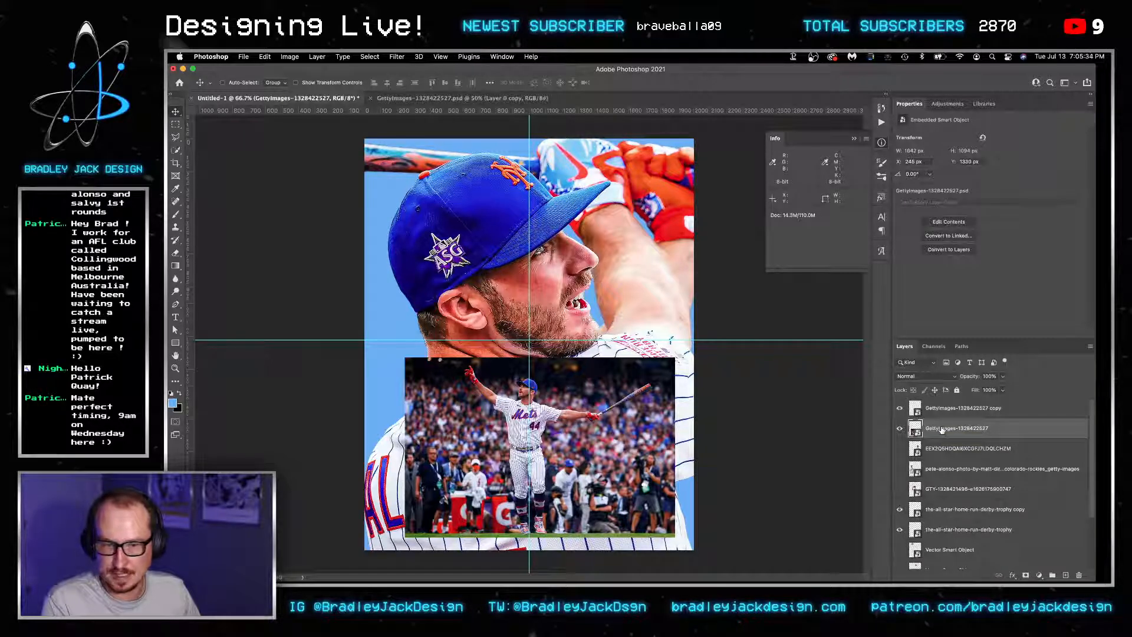
pyautogui.moveTo(531, 423); pyautogui.dragTo(583, 428)
pyautogui.moveTo(556, 533); pyautogui.dragTo(610, 304)
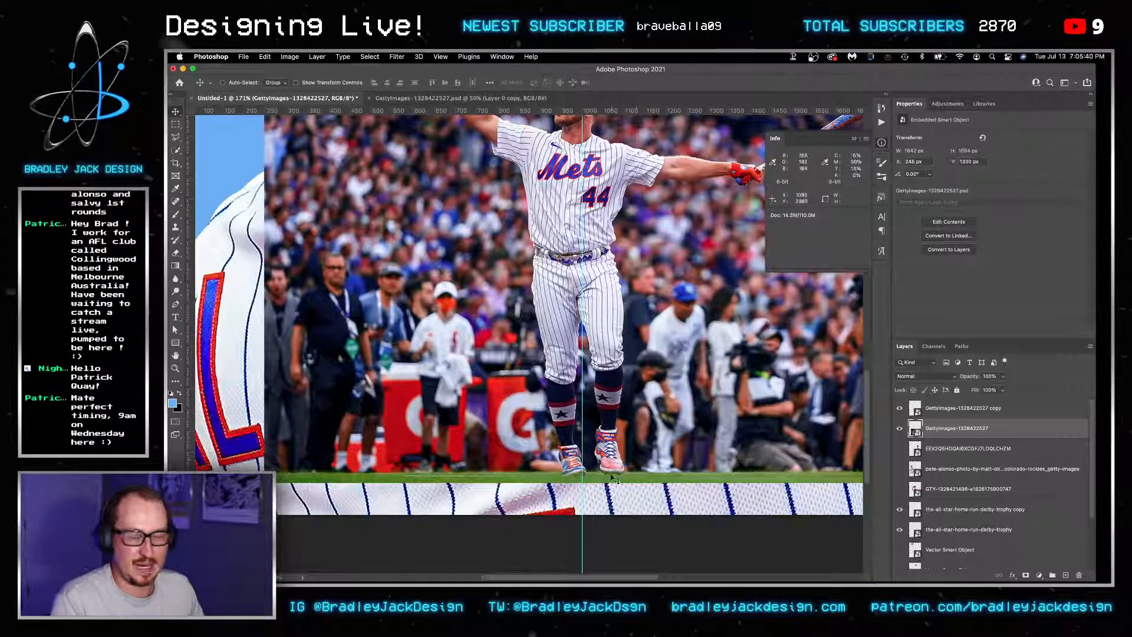
pyautogui.press('m')
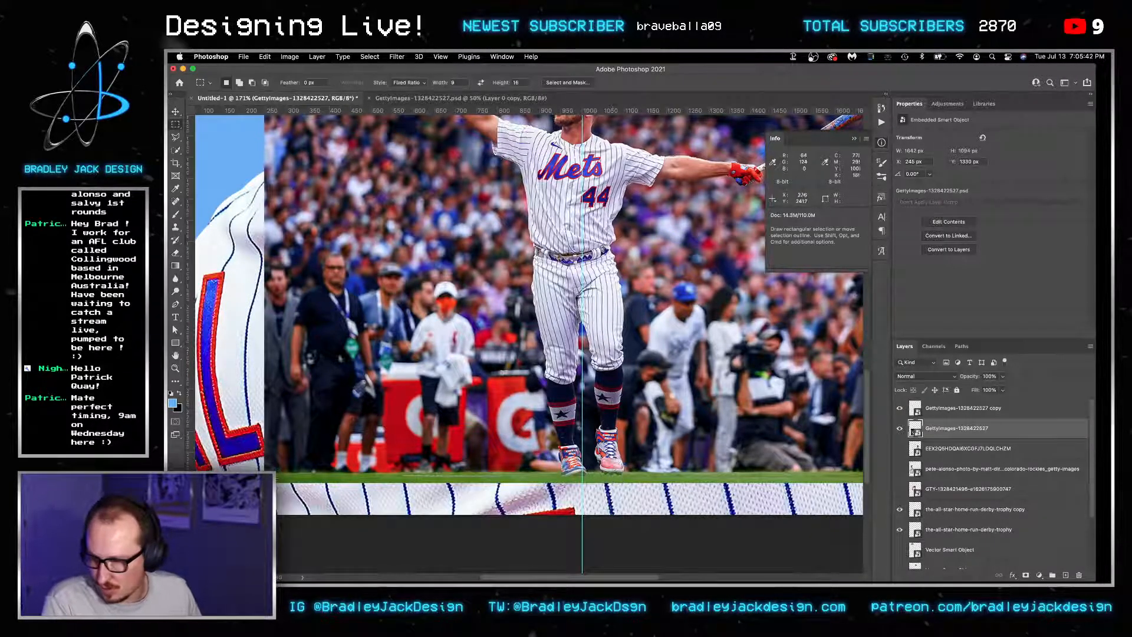
pyautogui.moveTo(265, 475); pyautogui.dragTo(323, 490)
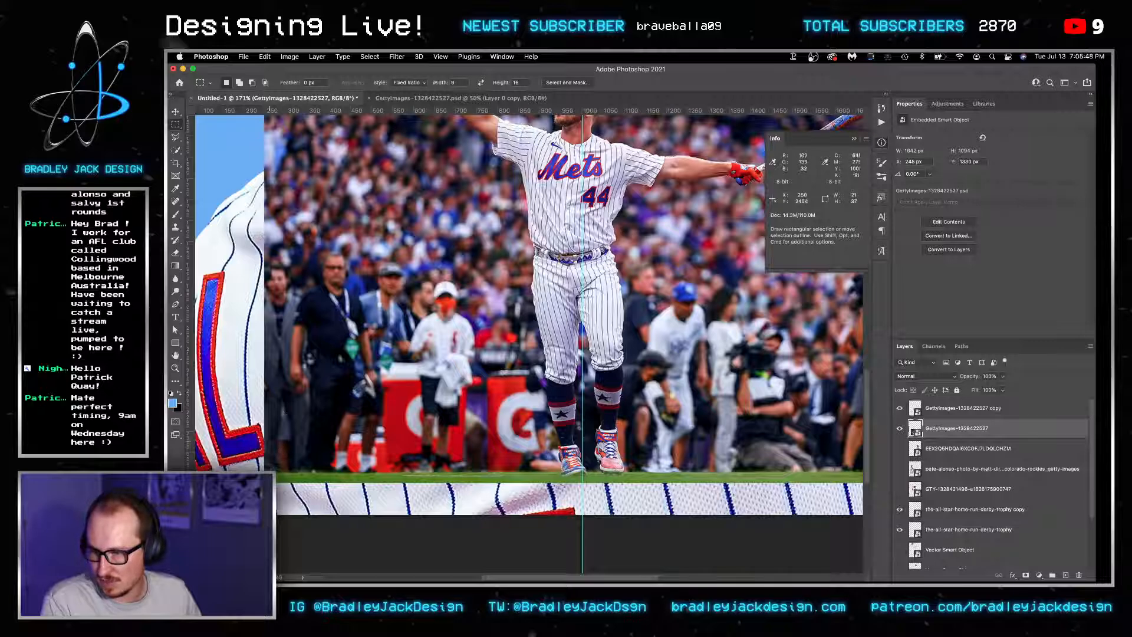
pyautogui.moveTo(264, 477); pyautogui.dragTo(670, 512)
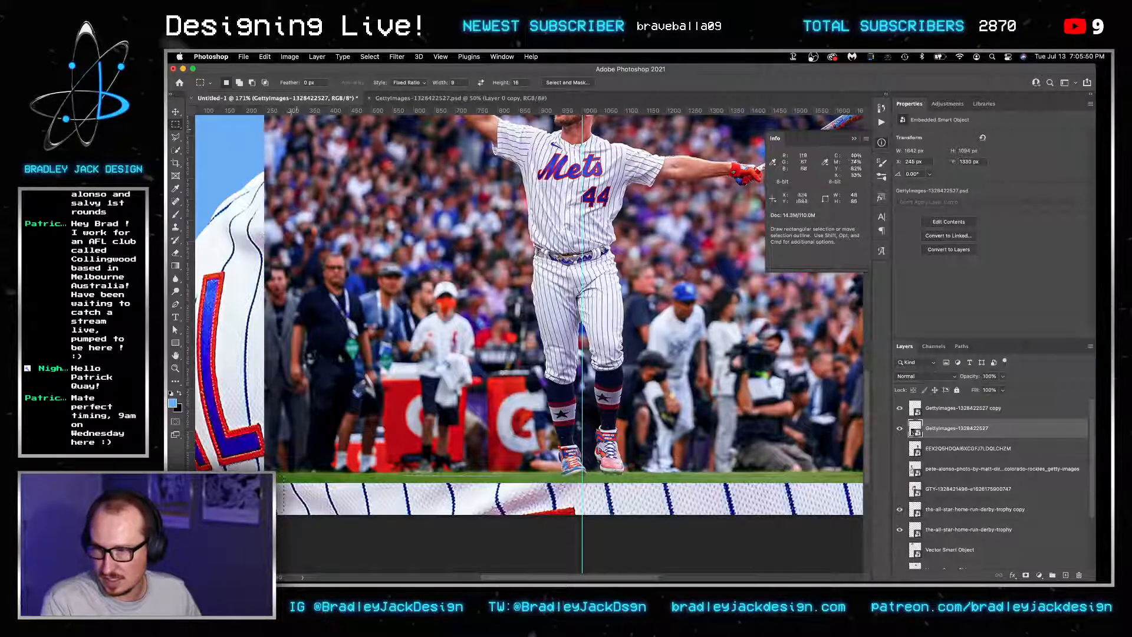
pyautogui.click(409, 83)
pyautogui.click(406, 74)
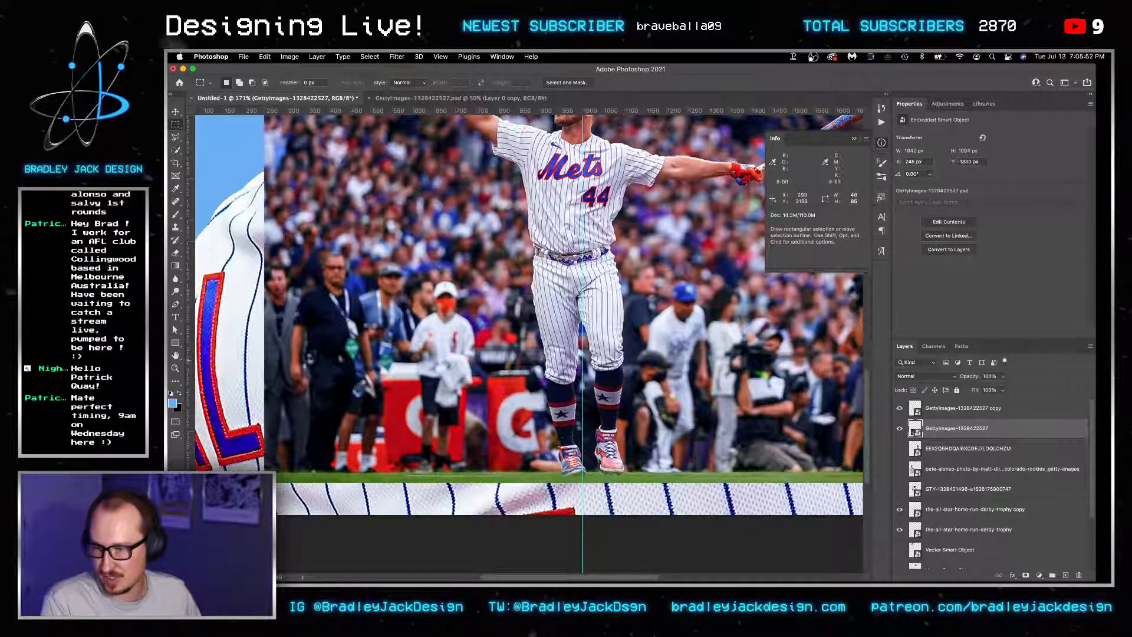
pyautogui.moveTo(273, 476); pyautogui.dragTo(785, 510)
pyautogui.press('super+j')
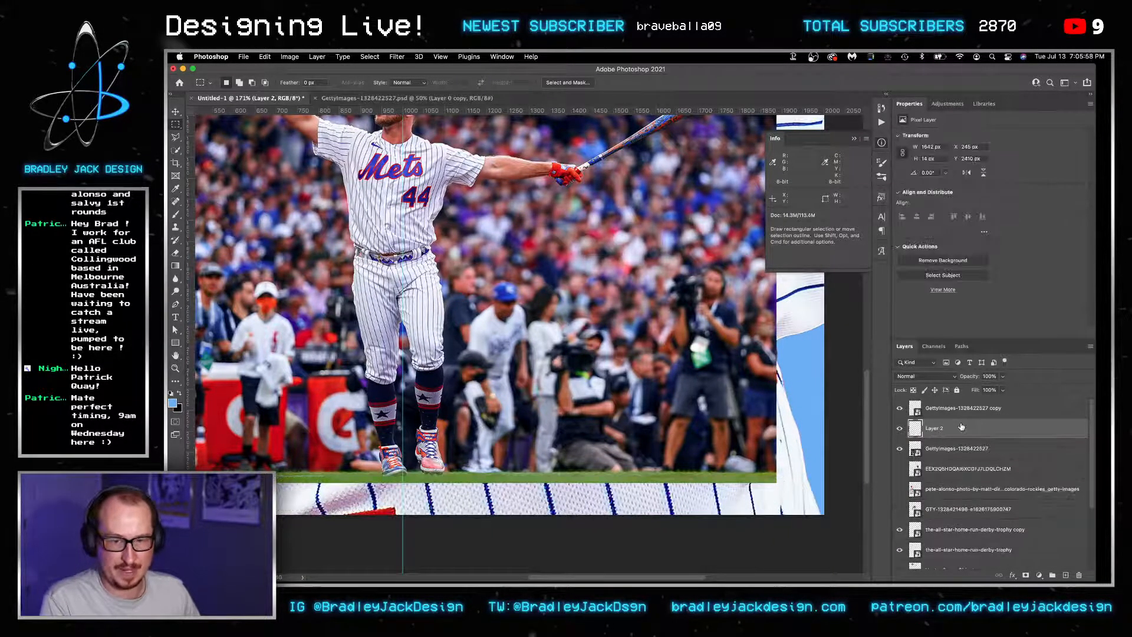
# Step: Paste the two All-Star Game logos above the grass strip layer and hide them together with the full-body player cutout
pyautogui.press('super+v')
pyautogui.press('super+t')
pyautogui.press('Return')
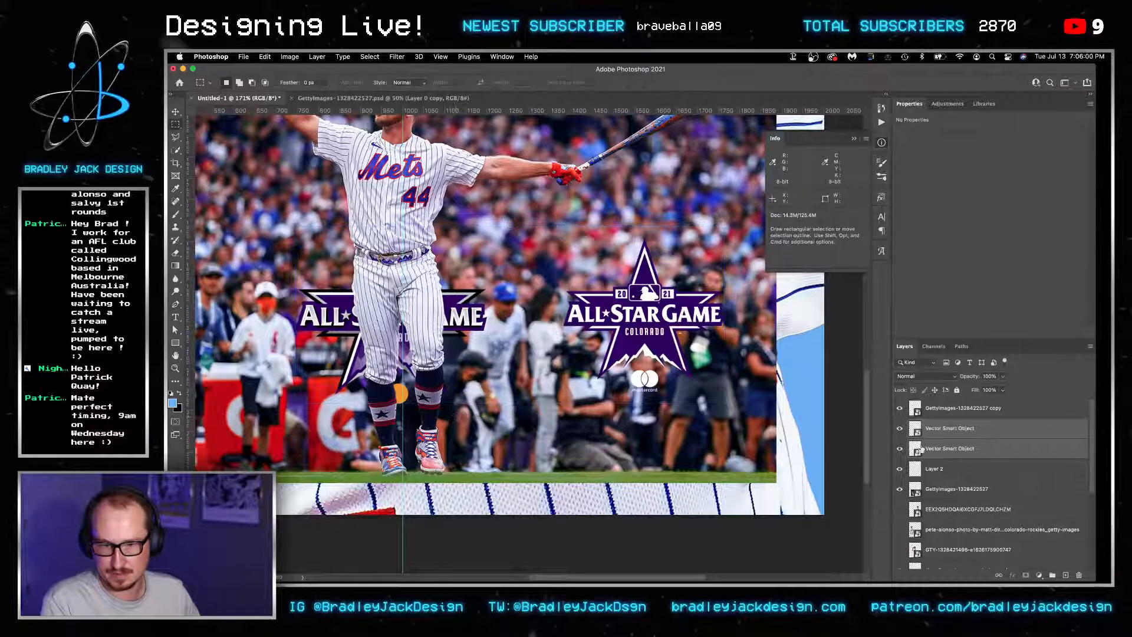
pyautogui.click(900, 448)
# Step: Stretch the grass strip on Layer 2 down to the poster's bottom edge, making it about 108 px high
pyautogui.click(928, 472)
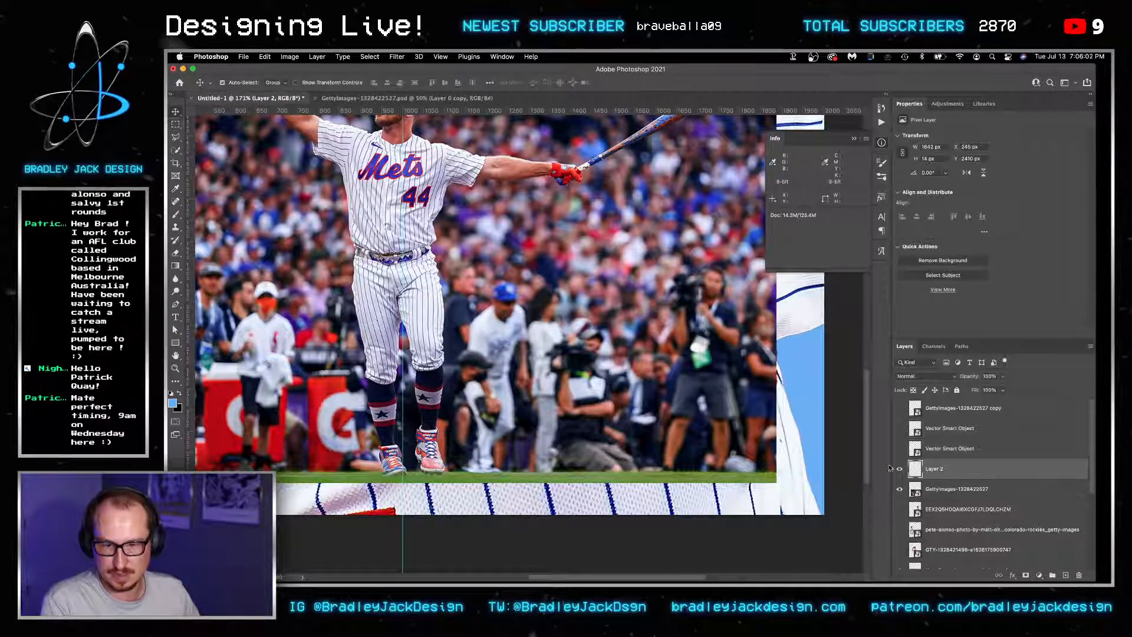
pyautogui.press('super+t')
pyautogui.scroll(-3, 582, 383)
pyautogui.hscroll(-4, 583, 383)
pyautogui.moveTo(583, 384); pyautogui.dragTo(586, 427)
pyautogui.press('Return')
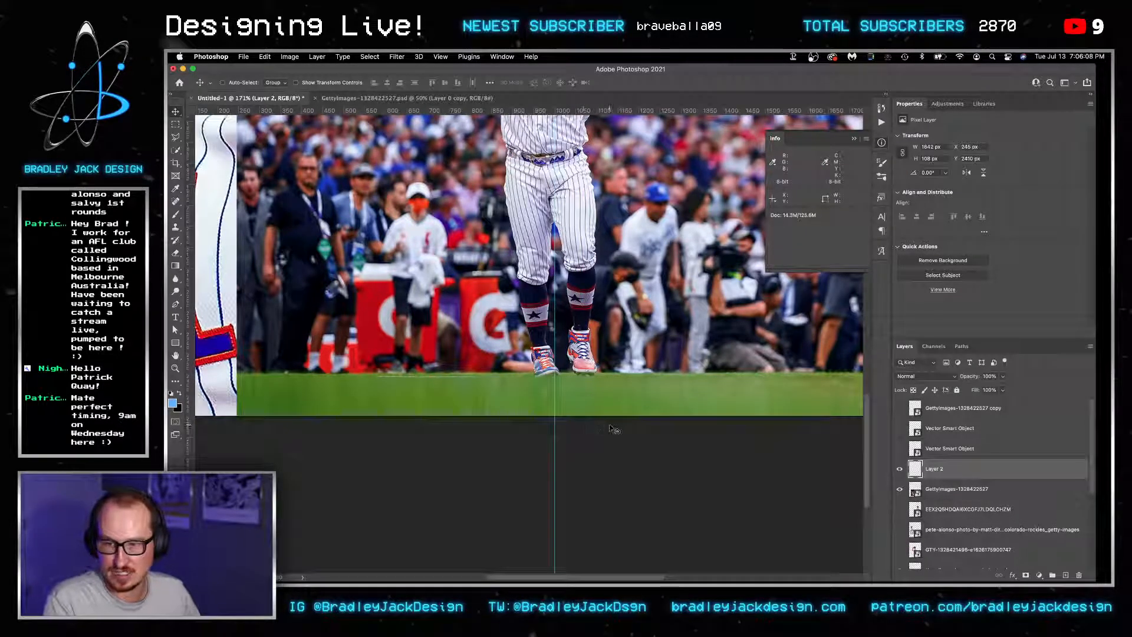
# Step: Move the stretched grass layer below the stadium photo layer and apply a blur filter to it
pyautogui.press('super+bracketleft')
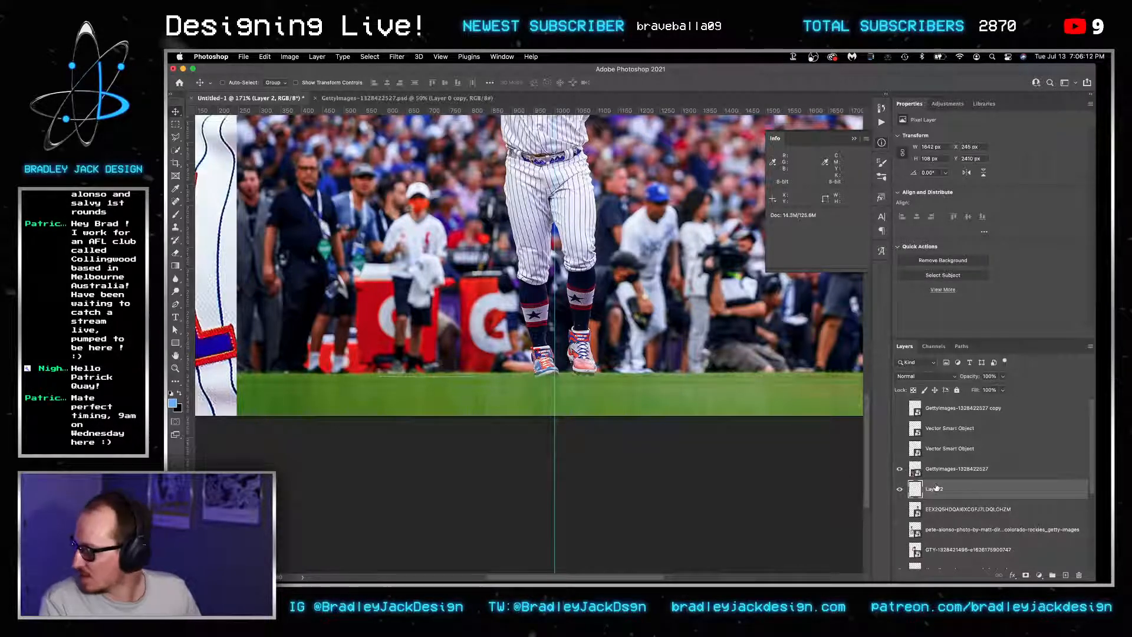
pyautogui.click(397, 56)
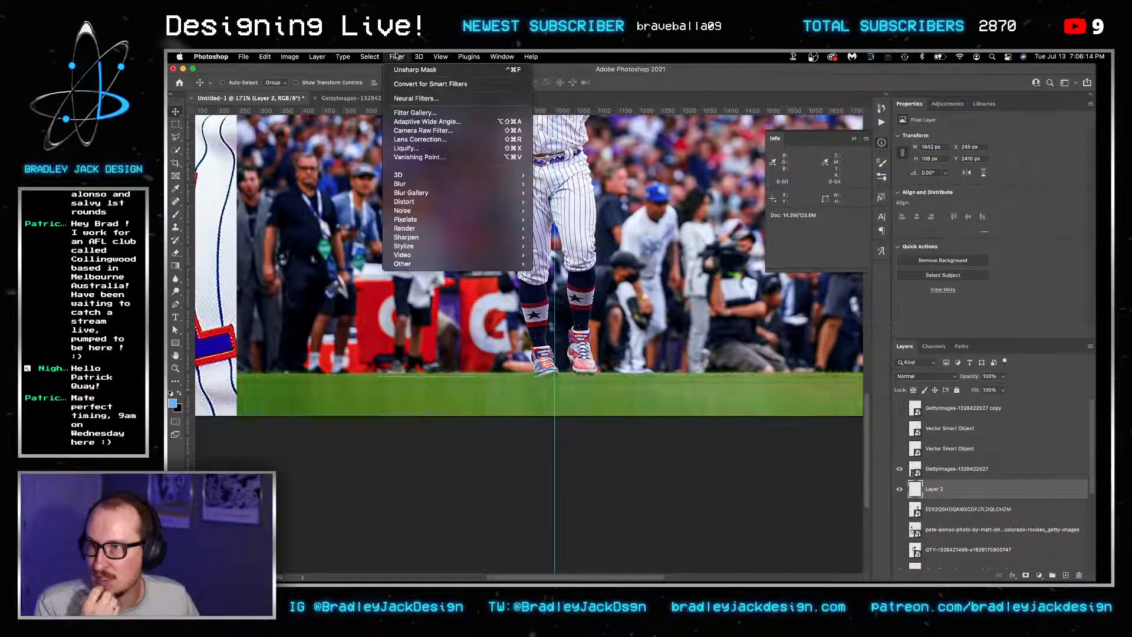
pyautogui.click(572, 215)
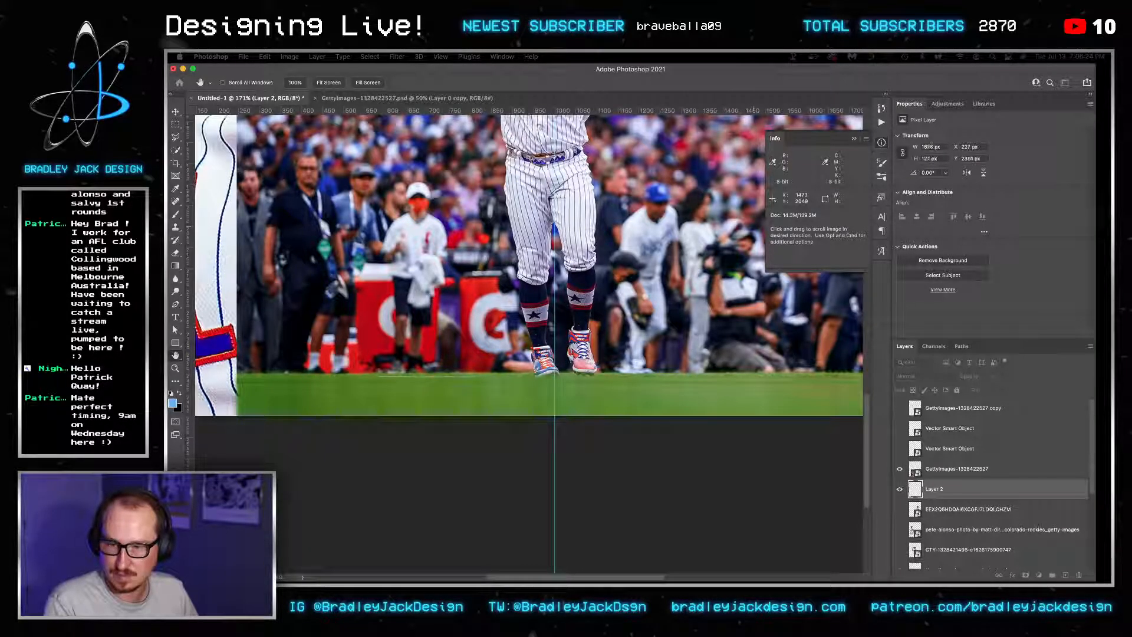
# Step: Duplicate the blurred grass layer twice and place the upper copy above the stadium photo layer
pyautogui.press('super+j')
pyautogui.press('super+j')
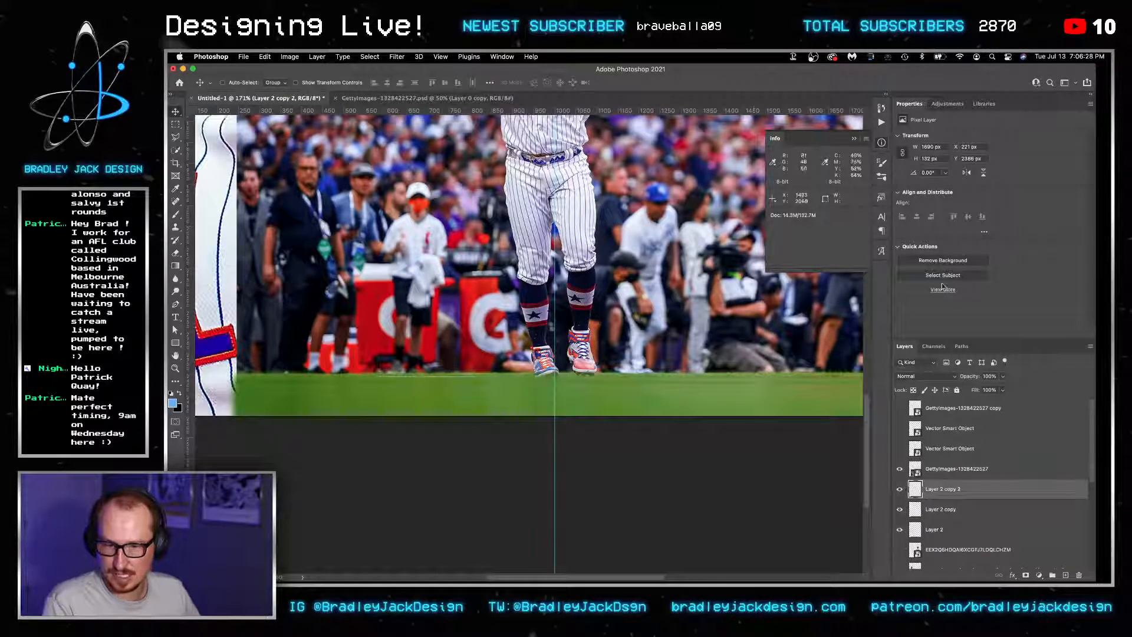
pyautogui.press('super+bracketright')
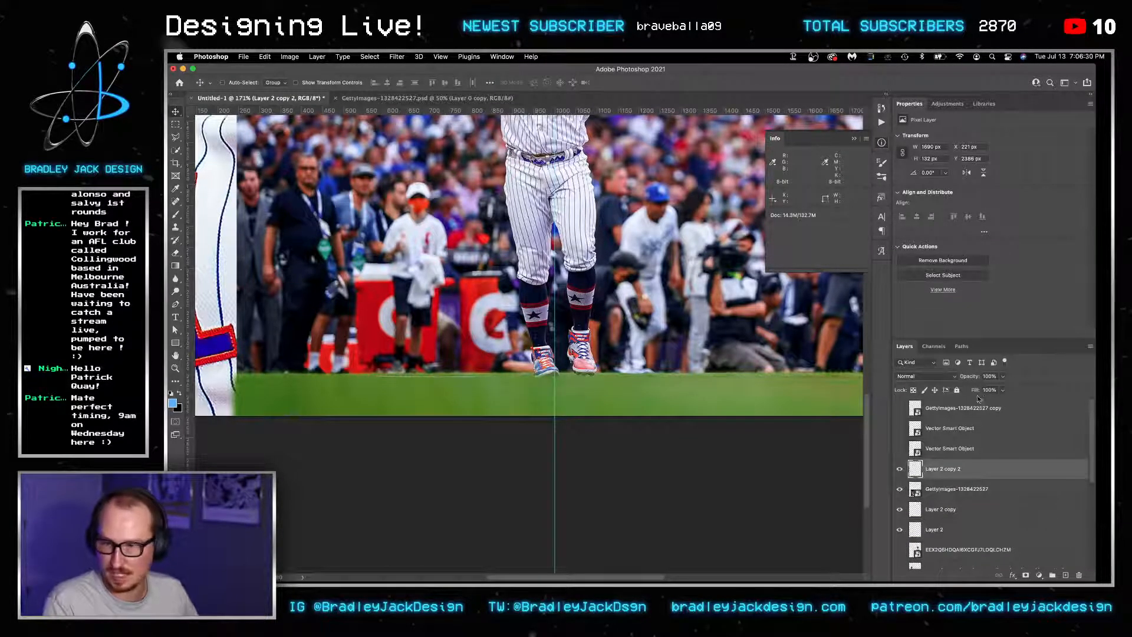
pyautogui.scroll(-8, 718, 391)
pyautogui.scroll(6, 534, 477)
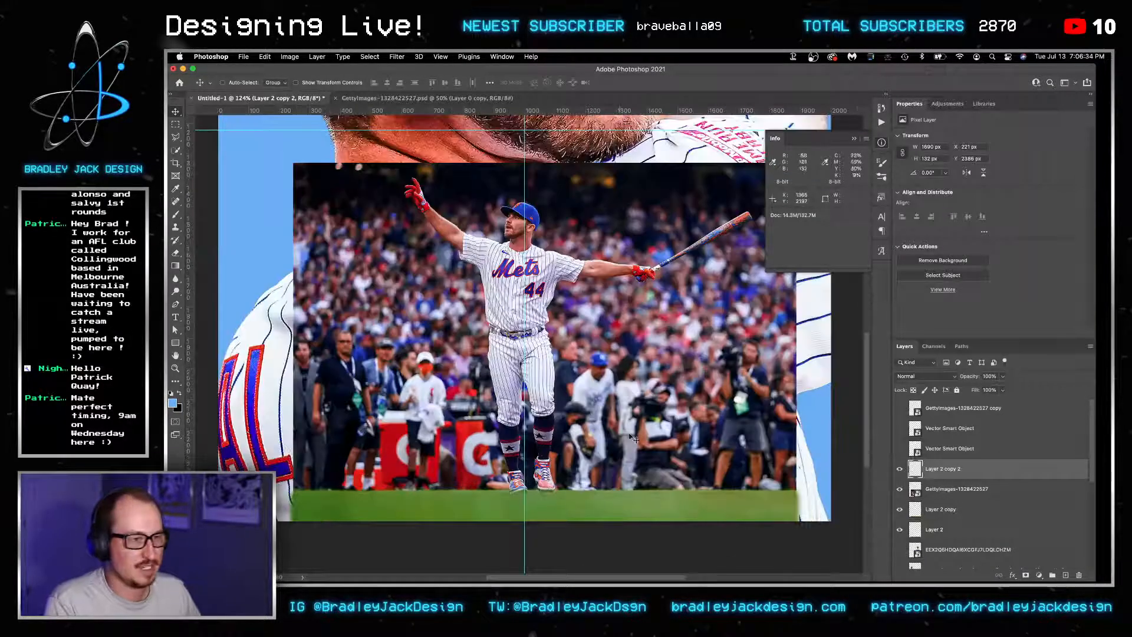
# Step: Group the stadium photo with its three grass layers, show the player cutout again, and hide the group behind a black layer mask
pyautogui.click(935, 530)
pyautogui.keyDown('shift'); pyautogui.click(936, 470); pyautogui.keyUp('shift')
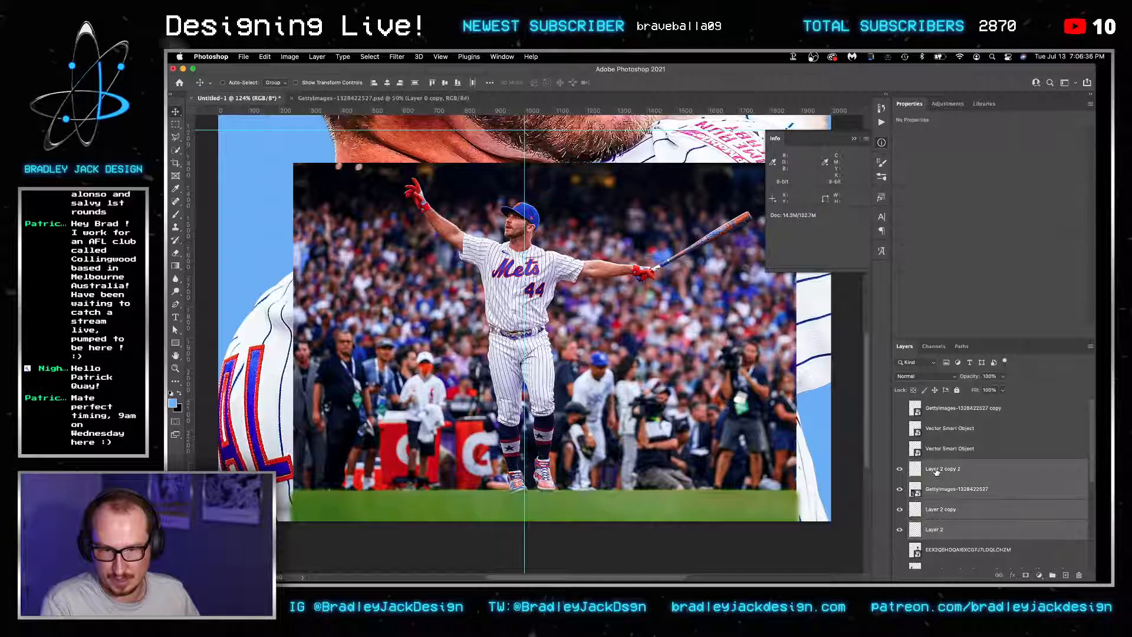
pyautogui.scroll(-2, 953, 458)
pyautogui.scroll(2, 953, 458)
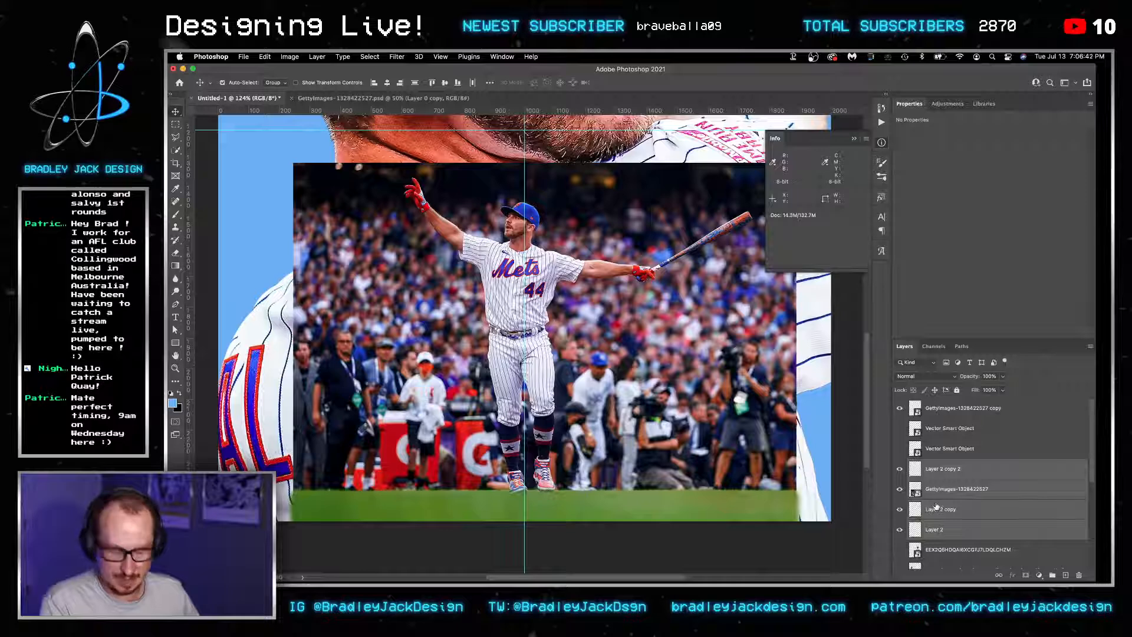
pyautogui.press('super+g')
pyautogui.keyDown('alt'); pyautogui.click(1026, 574); pyautogui.keyUp('alt')
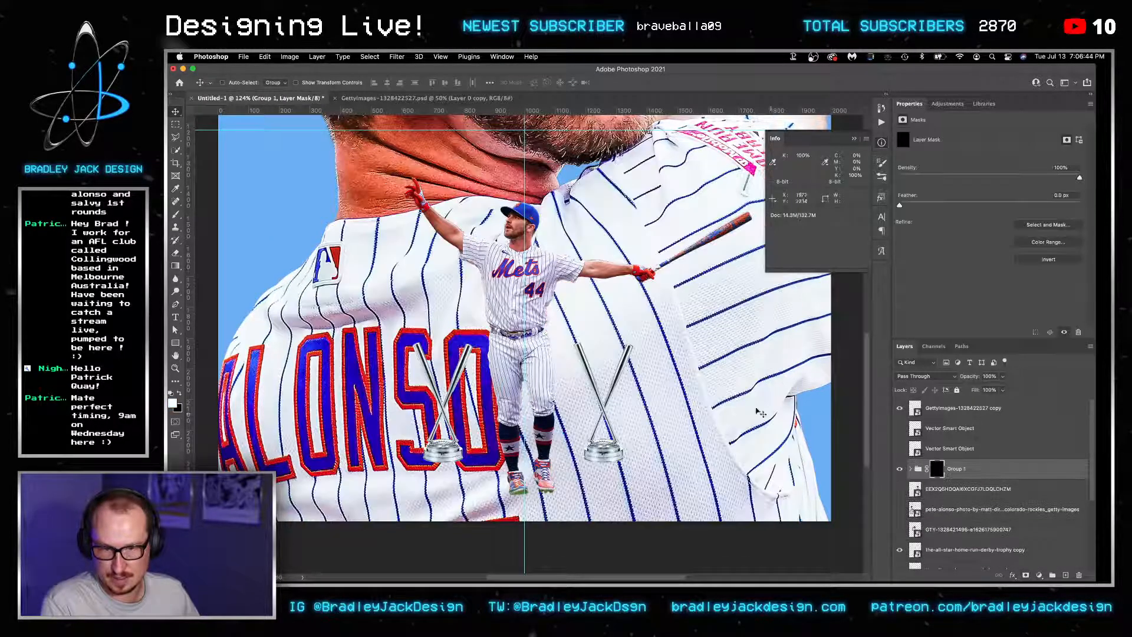
# Step: Choose the second brush of the Short Ink Strokes Photoshop Stamp Brushes set for painting on the group's mask
pyautogui.press('b')
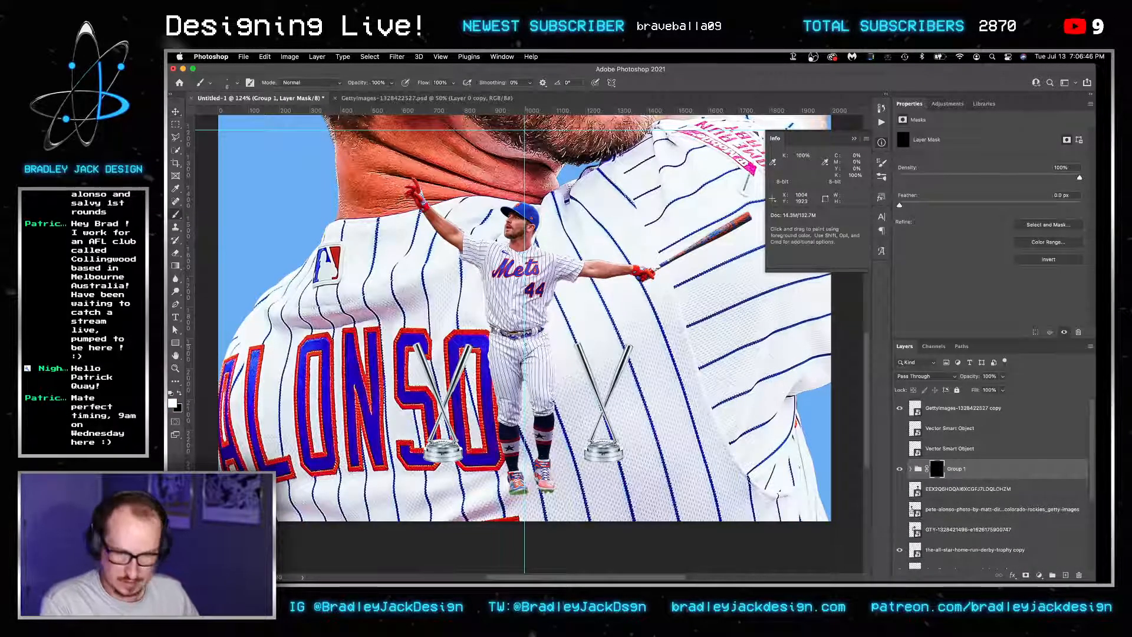
pyautogui.rightClick(526, 346)
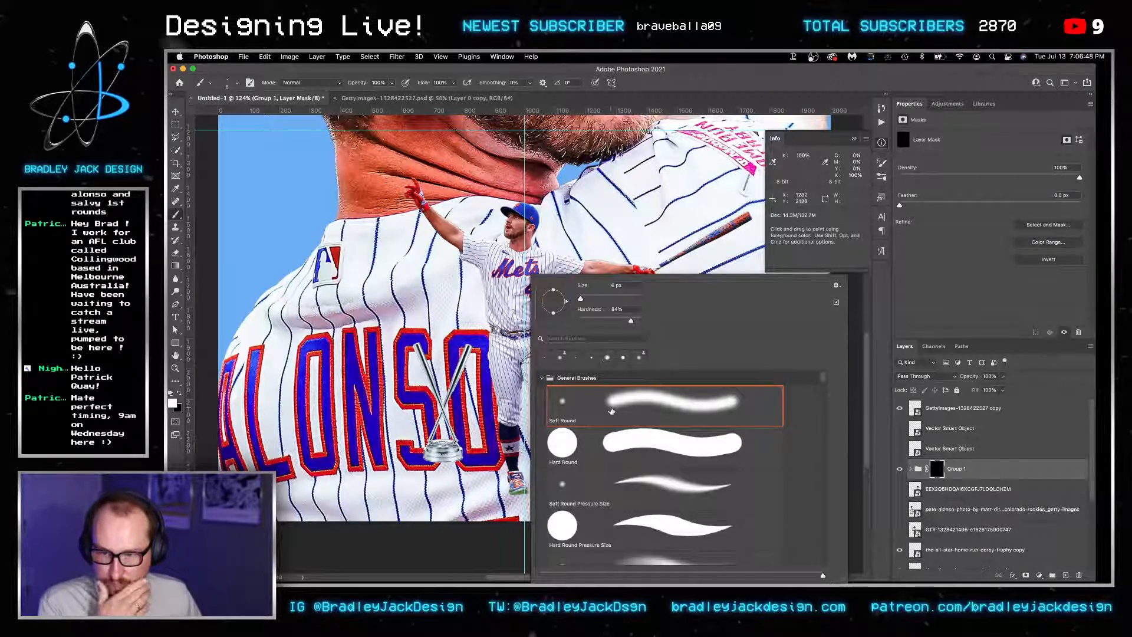
pyautogui.scroll(-10, 633, 434)
pyautogui.scroll(-5, 633, 434)
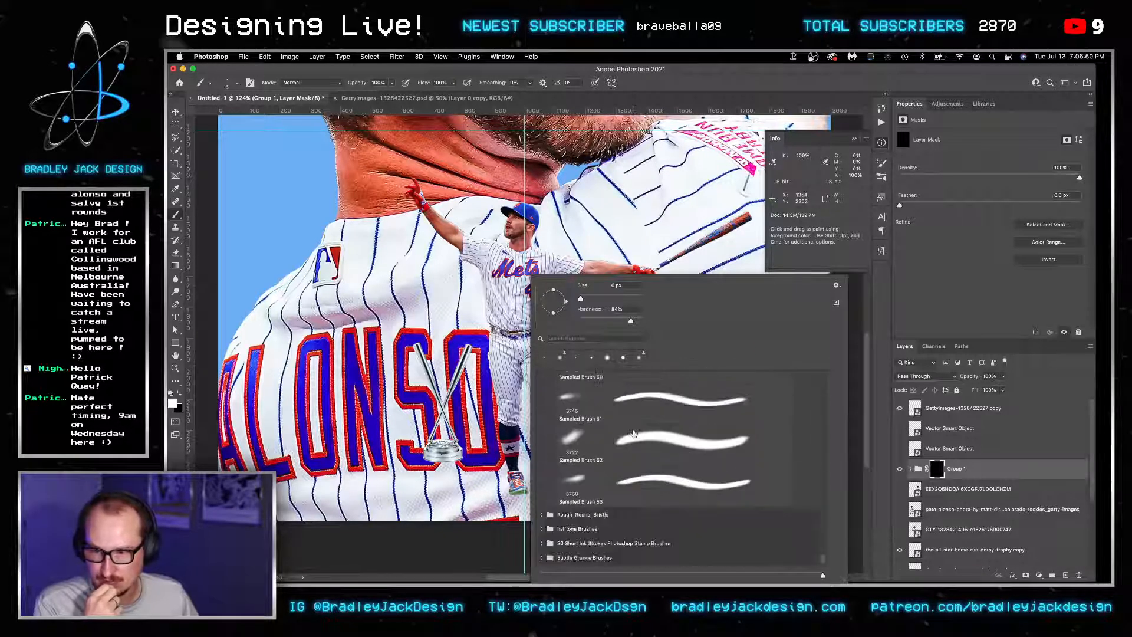
pyautogui.click(541, 543)
pyautogui.scroll(-2, 554, 545)
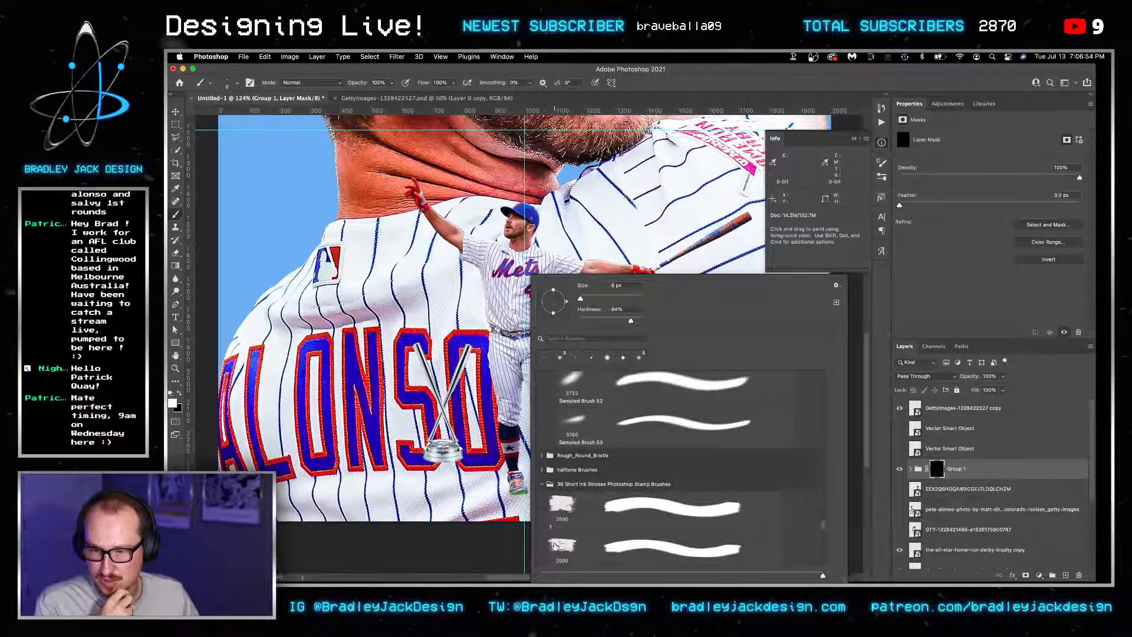
pyautogui.doubleClick(557, 545)
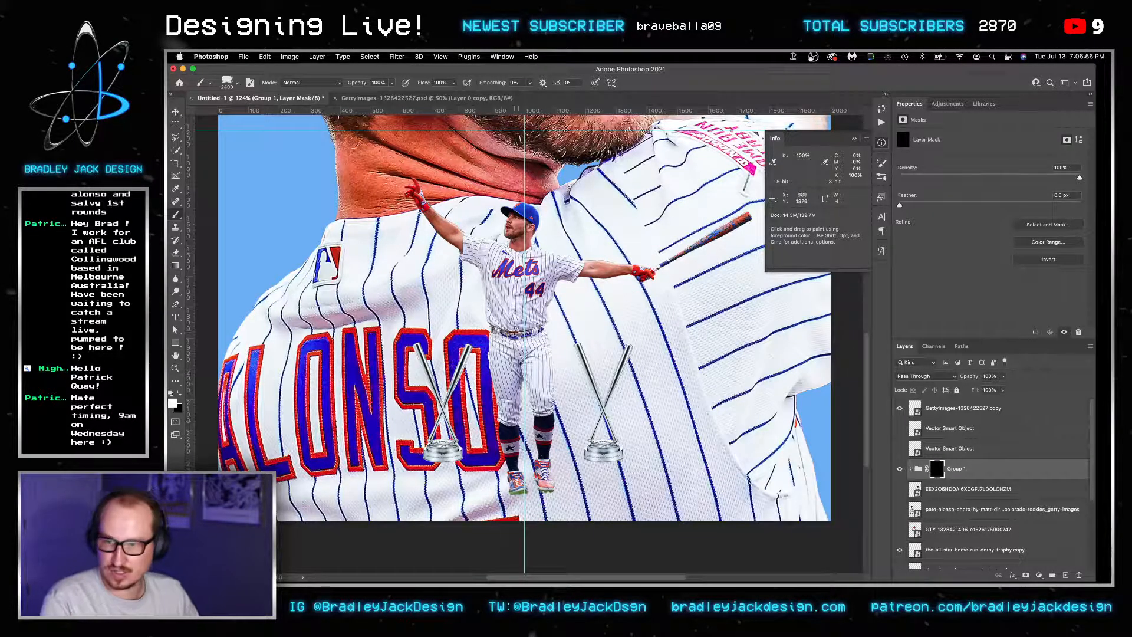
# Step: Set the ink-stroke brush to about 1400 px and stamp white on the Group 1 mask around the player
pyautogui.press('[')
pyautogui.press('[')
pyautogui.press('[')
pyautogui.press('[')
pyautogui.press('[')
pyautogui.press('[')
pyautogui.press('[')
pyautogui.press('[')
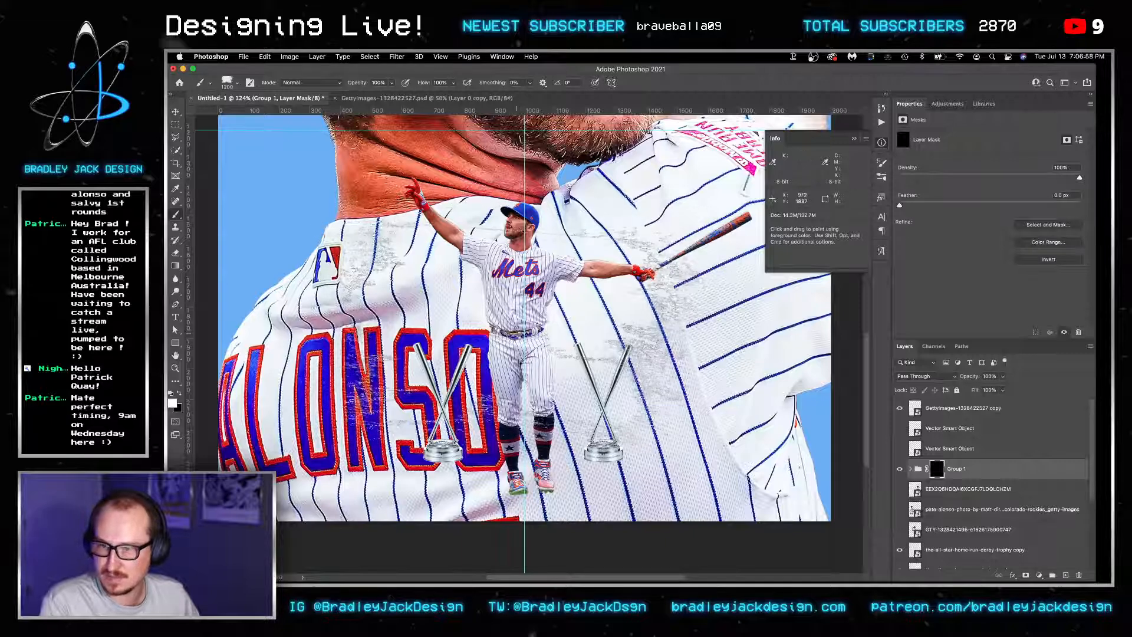
pyautogui.press(']')
pyautogui.press(']')
pyautogui.press(']')
pyautogui.press(']')
pyautogui.click(522, 289)
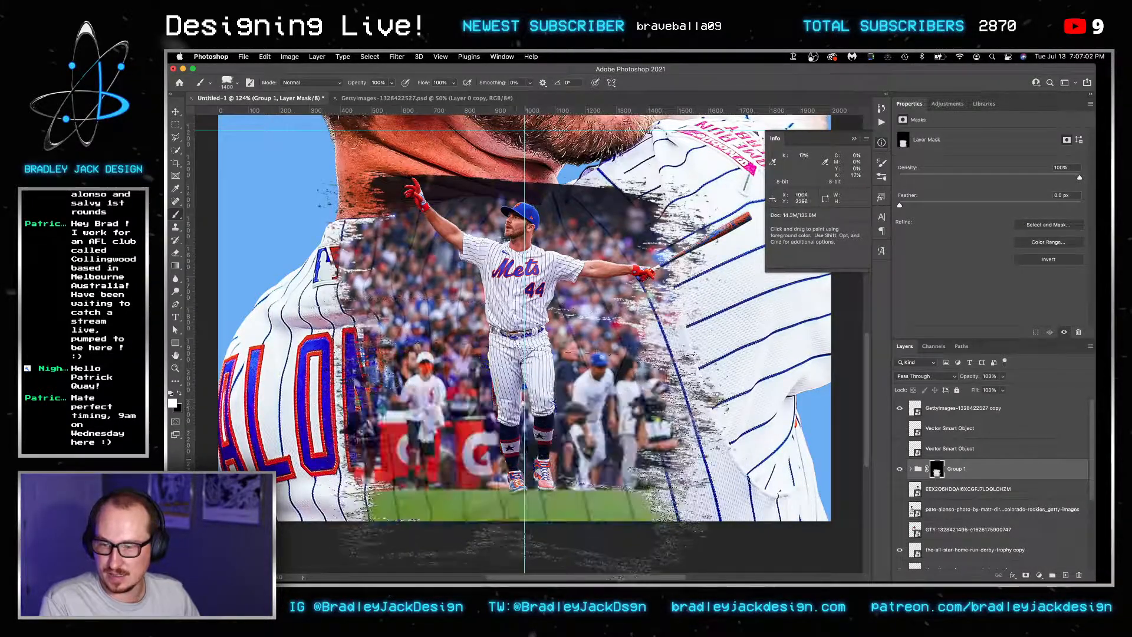
# Step: Replace the last mask stamp with a 1200 px ink-stroke stamp around the player's legs
pyautogui.press('super+z')
pyautogui.press('[')
pyautogui.press('[')
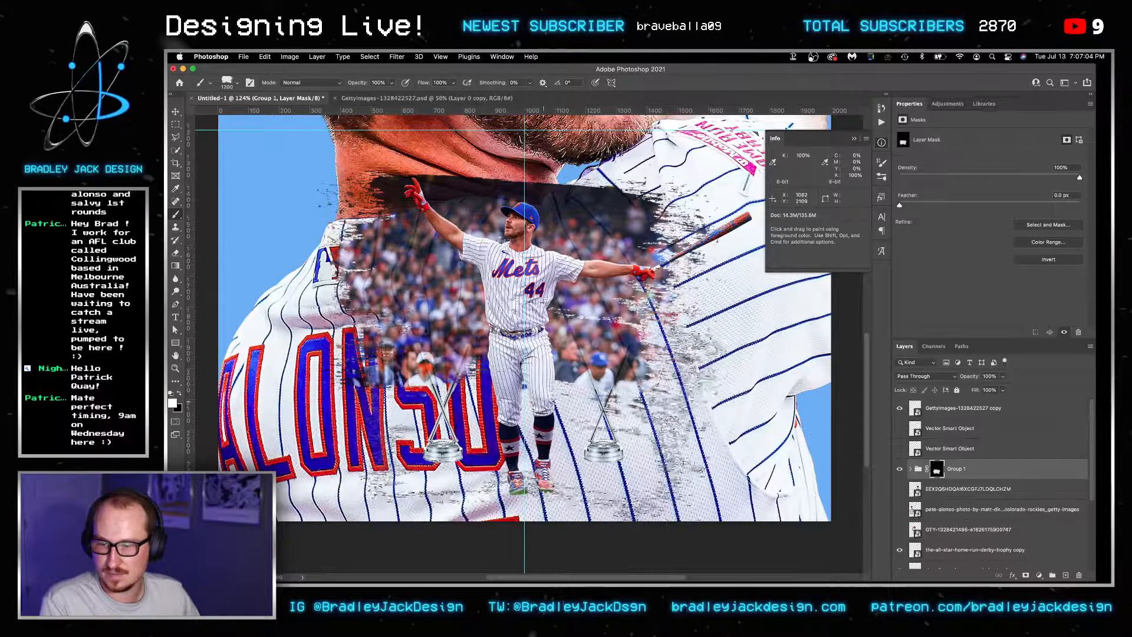
pyautogui.click(520, 419)
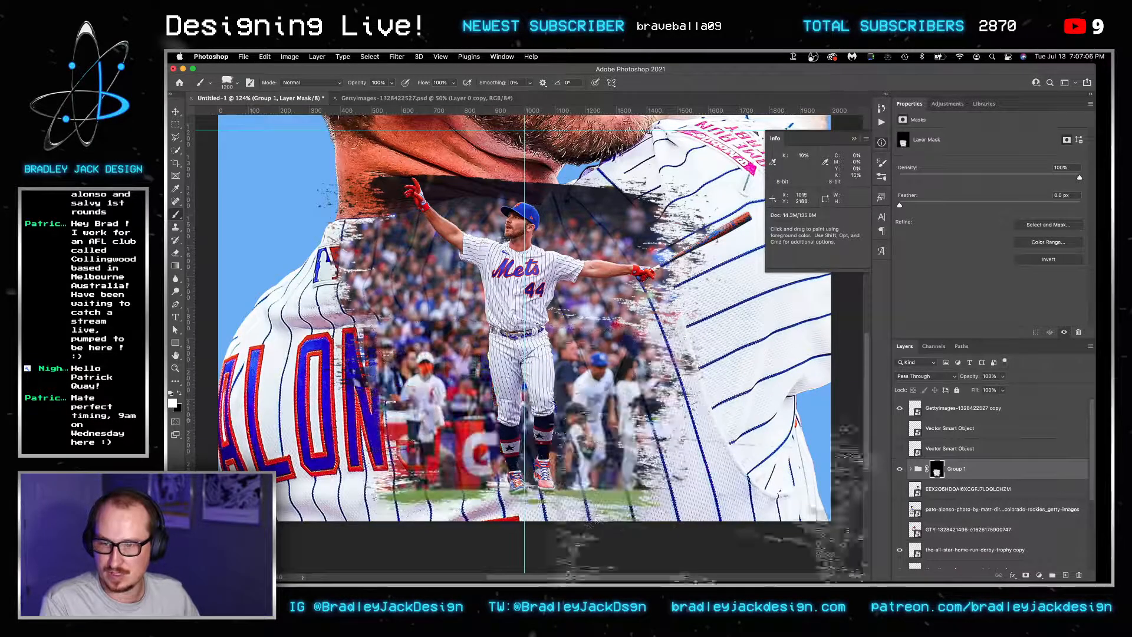
pyautogui.scroll(-5, 676, 472)
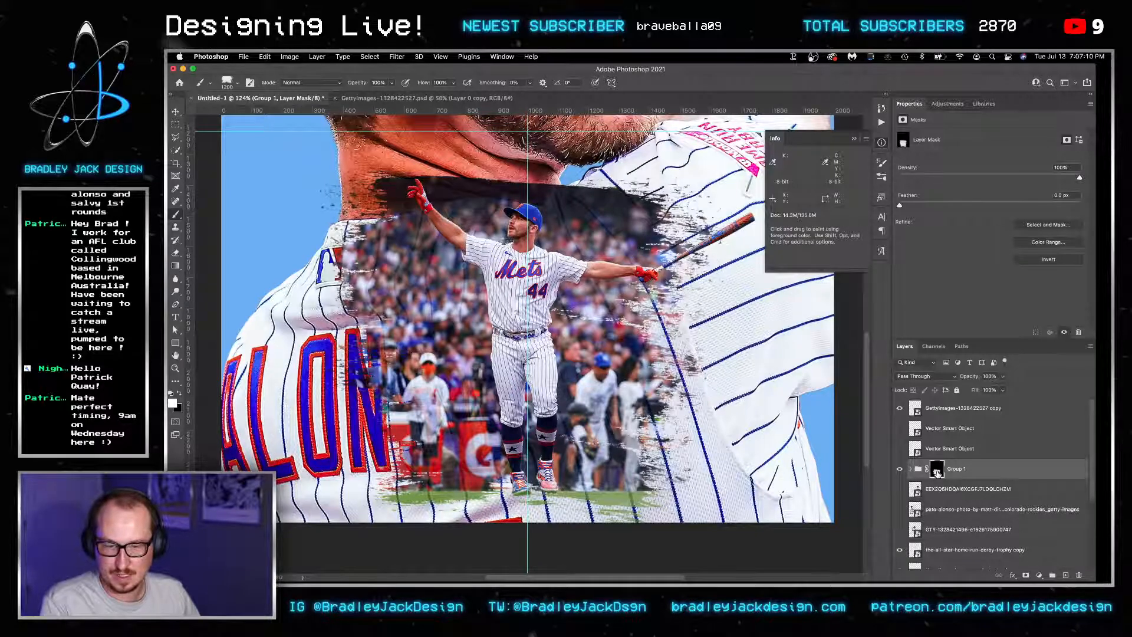
# Step: Display the Group 1 mask alone, whiten its gray areas with a round Overlay-mode brush of about 1400 px, and leave the mask view
pyautogui.keyDown('alt'); pyautogui.click(937, 472); pyautogui.keyUp('alt')
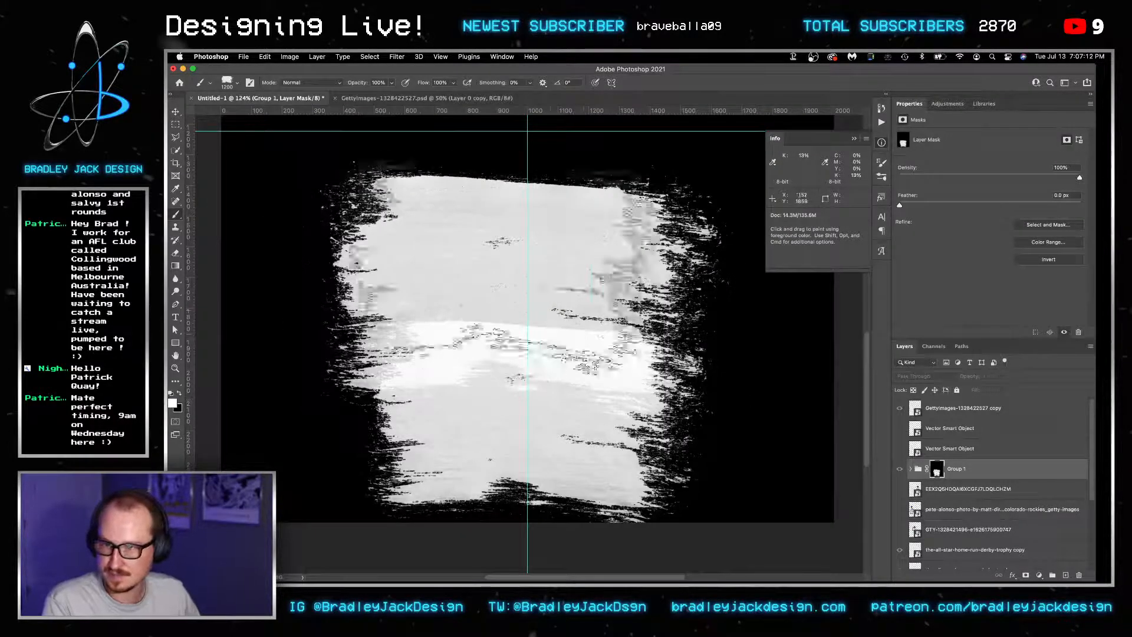
pyautogui.rightClick(526, 293)
pyautogui.click(592, 359)
pyautogui.click(309, 84)
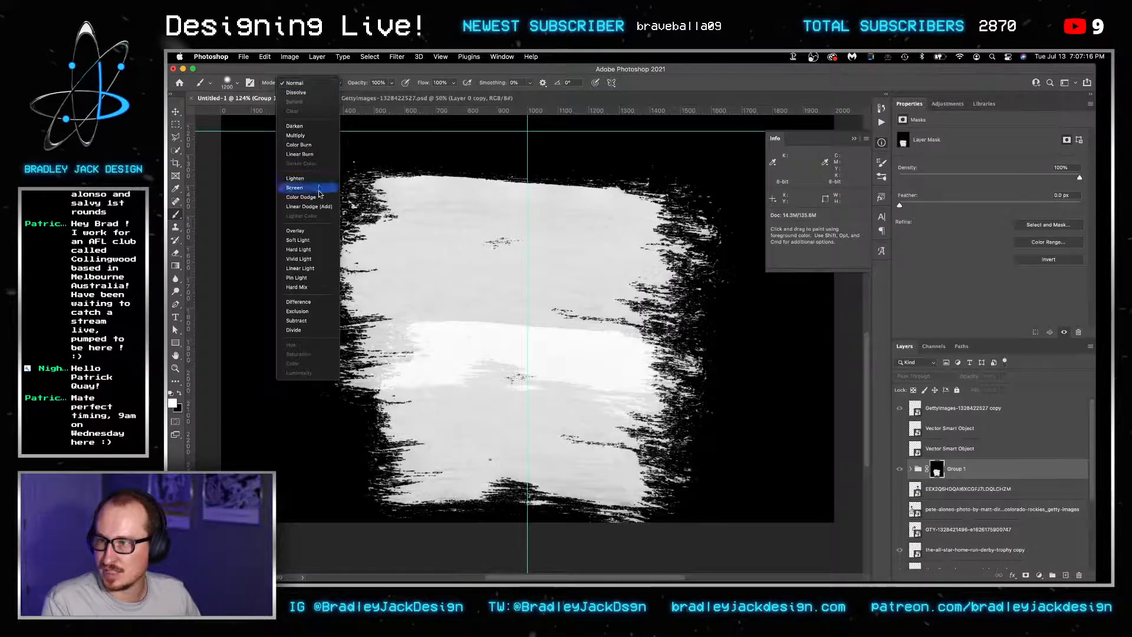
pyautogui.click(317, 233)
pyautogui.press(']')
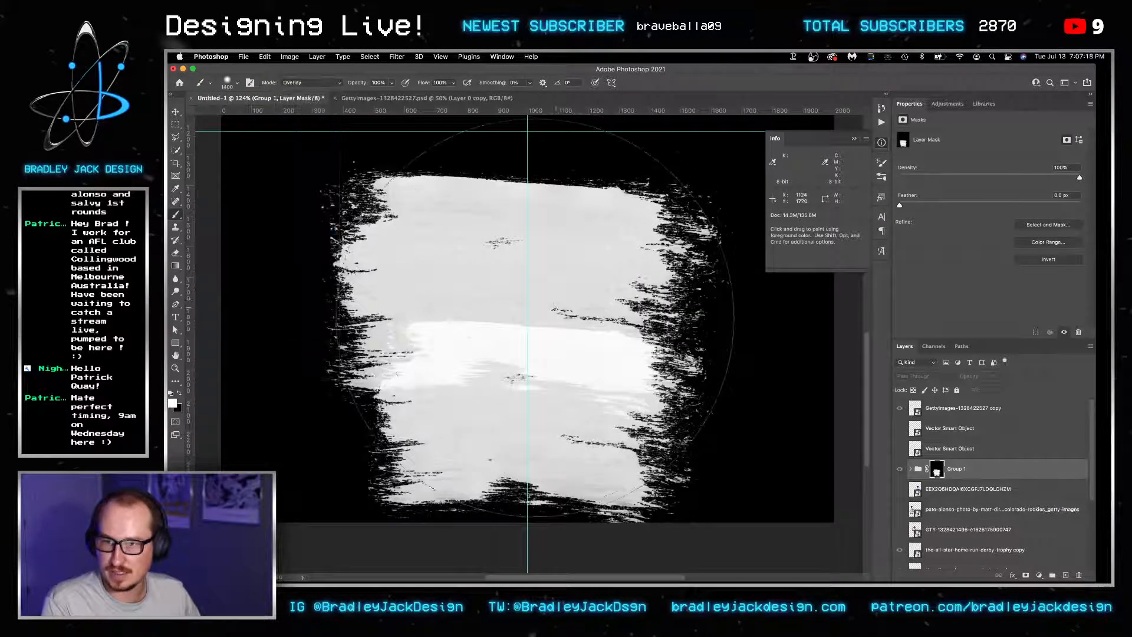
pyautogui.click(540, 307)
pyautogui.click(424, 374)
pyautogui.click(599, 410)
pyautogui.click(629, 294)
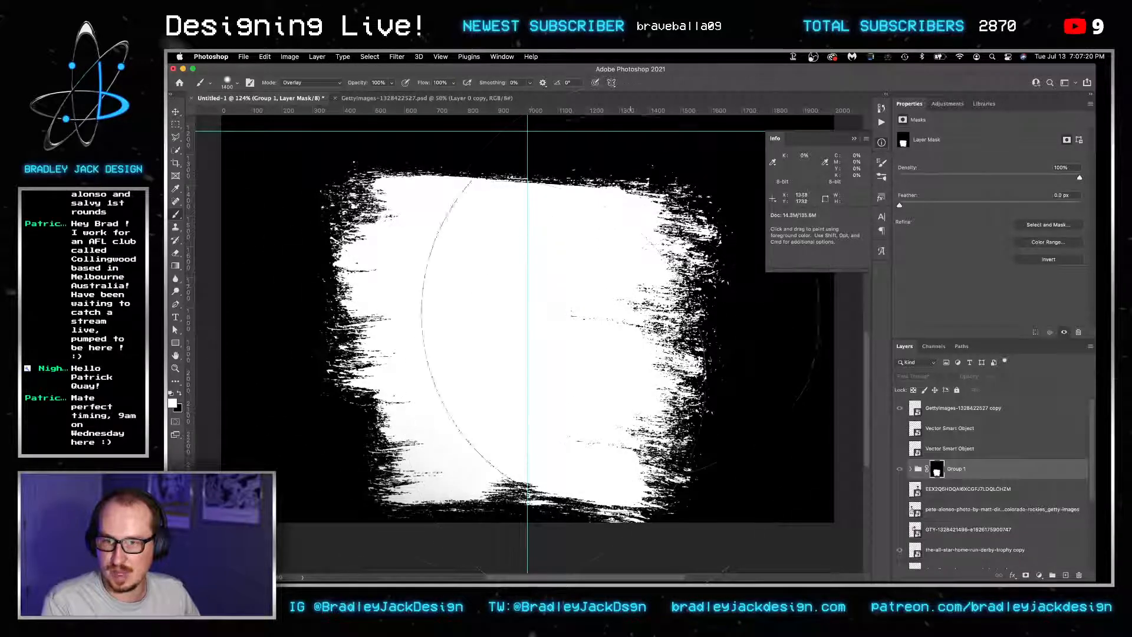
pyautogui.click(466, 410)
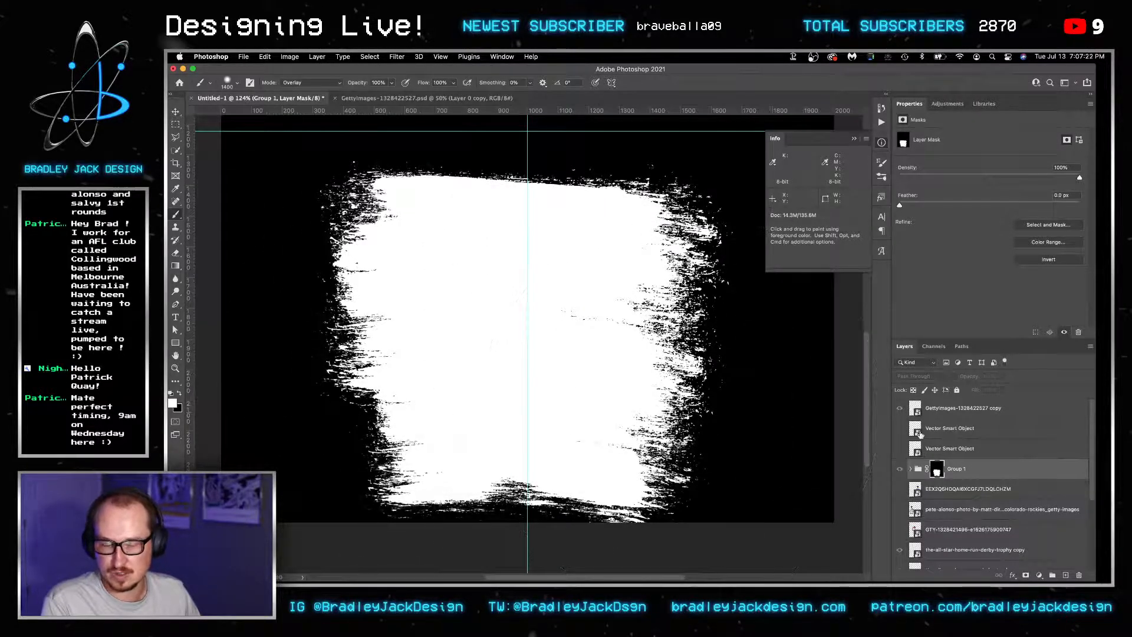
pyautogui.click(957, 449)
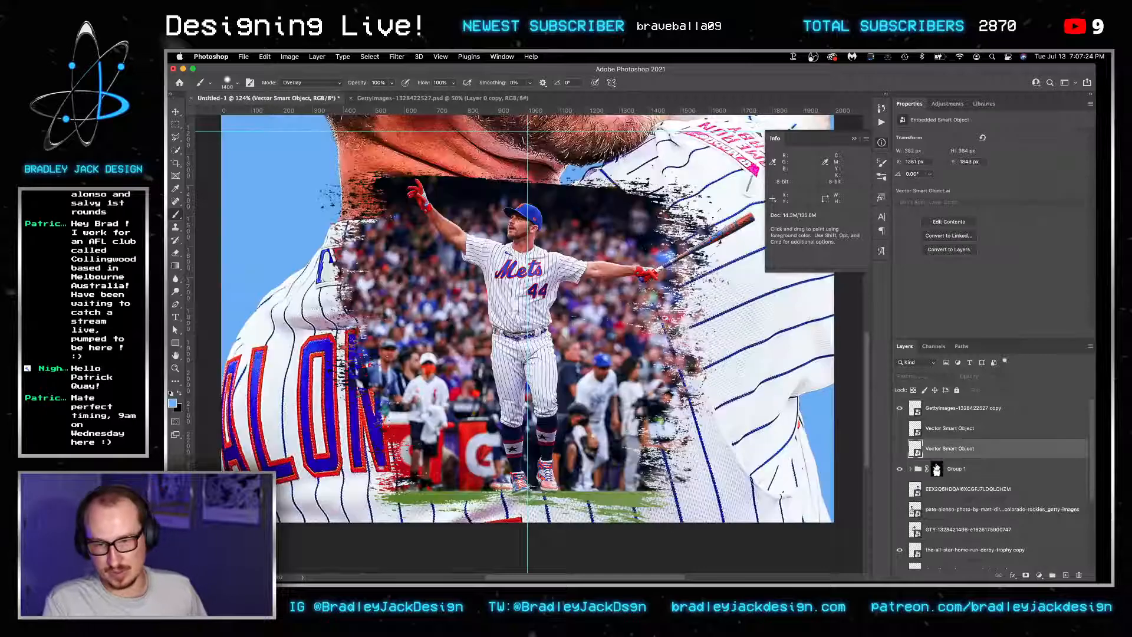
# Step: Delete the ink-stroke mask from Group 1 and give the group a new, fully black layer mask
pyautogui.click(936, 470)
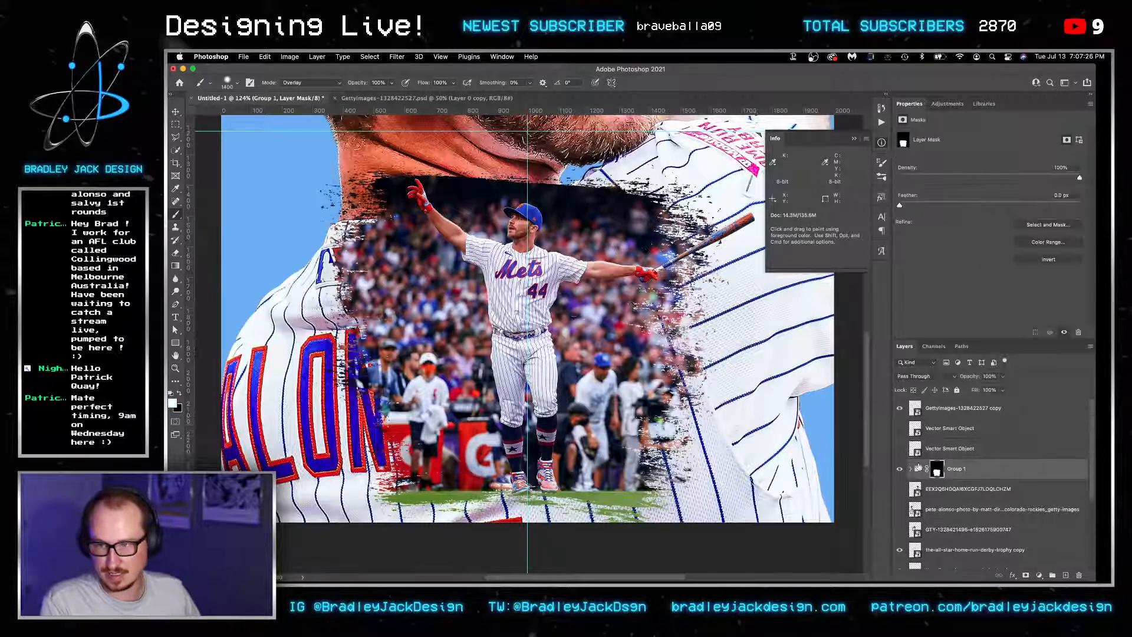
pyautogui.scroll(-5, 567, 409)
pyautogui.scroll(3, 539, 422)
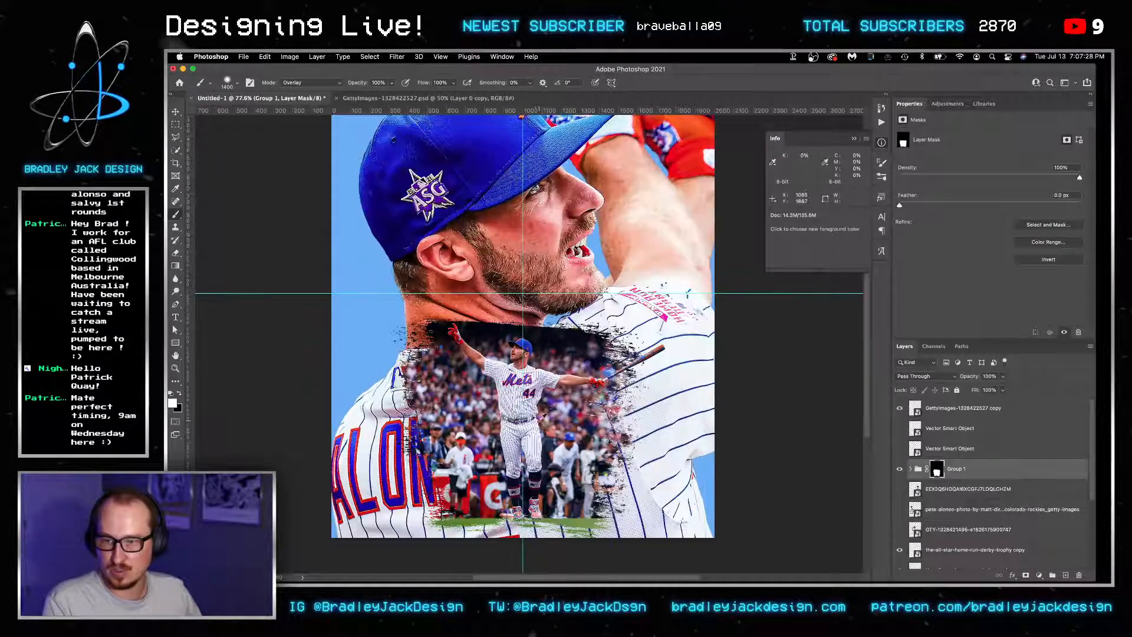
pyautogui.scroll(3, 547, 351)
pyautogui.moveTo(531, 412); pyautogui.dragTo(570, 281)
pyautogui.press('v')
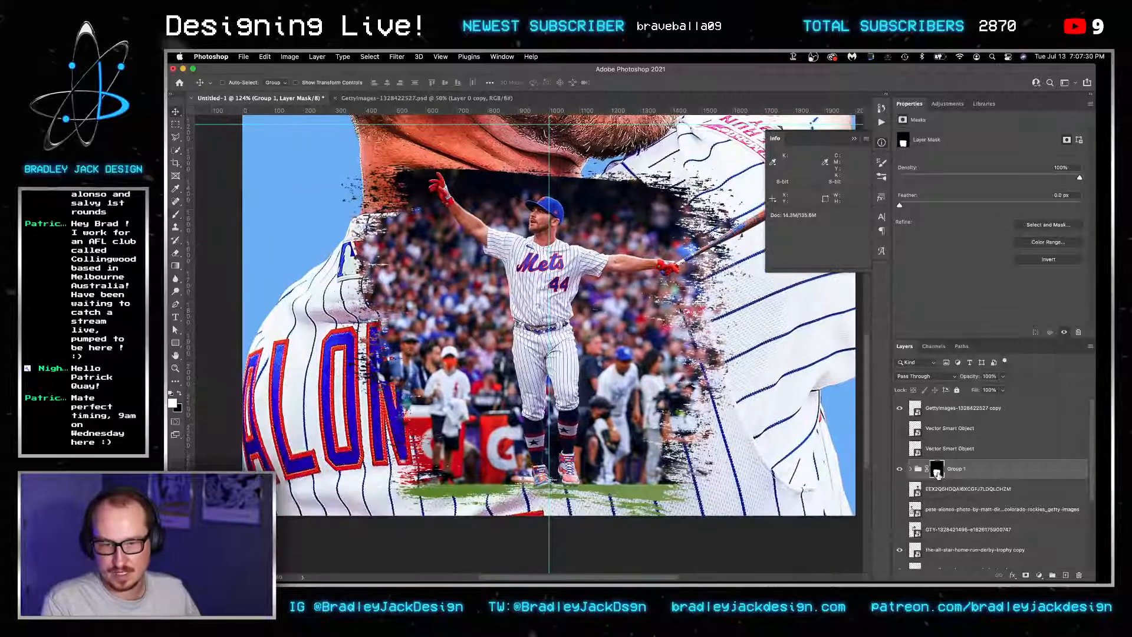
pyautogui.rightClick(937, 471)
pyautogui.click(958, 492)
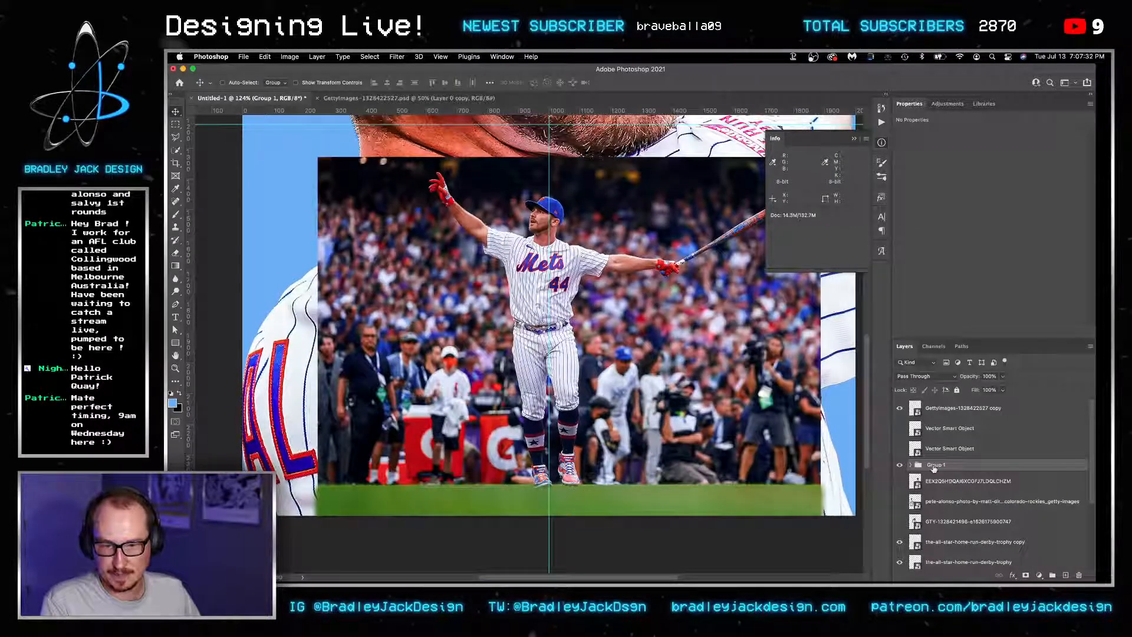
pyautogui.click(1026, 576)
pyautogui.press('b')
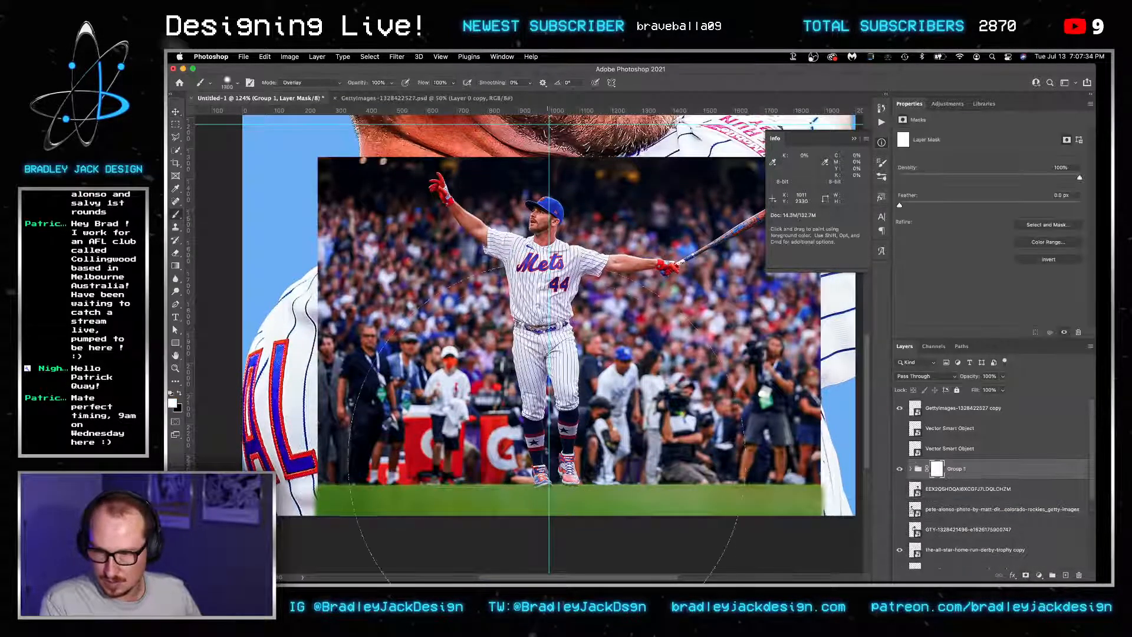
pyautogui.hotkey('ctrl', 'i')
# Step: Choose brush 8 of the 36 Short Ink Strokes Photoshop Stamp Brushes set and set its painting mode to Normal
pyautogui.press('[')
pyautogui.rightClick(533, 276)
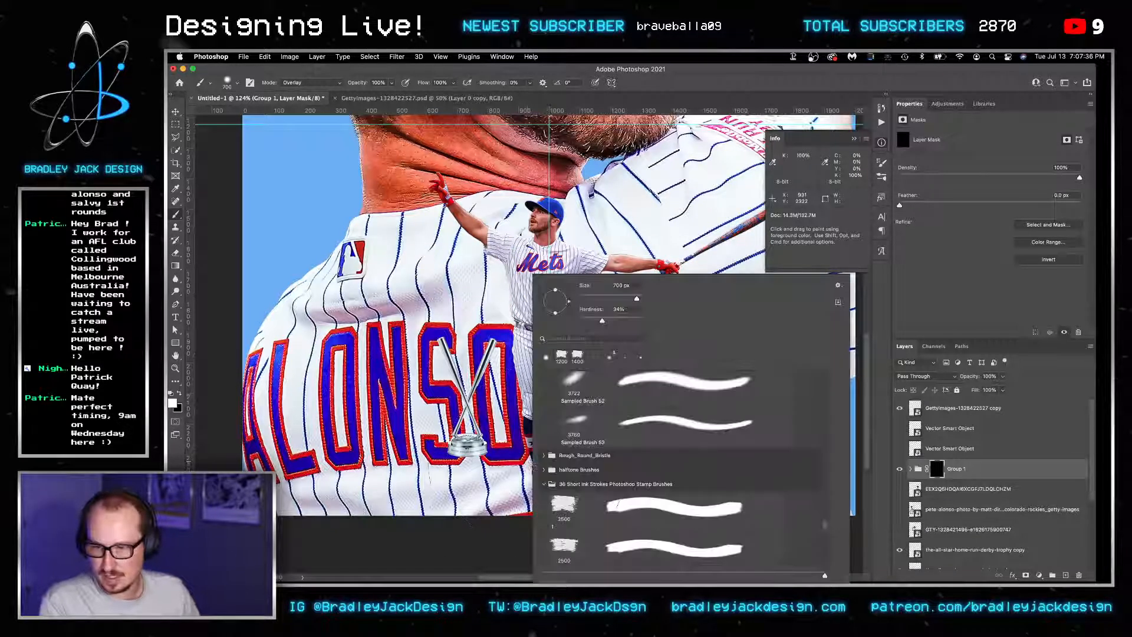
pyautogui.scroll(-5, 593, 519)
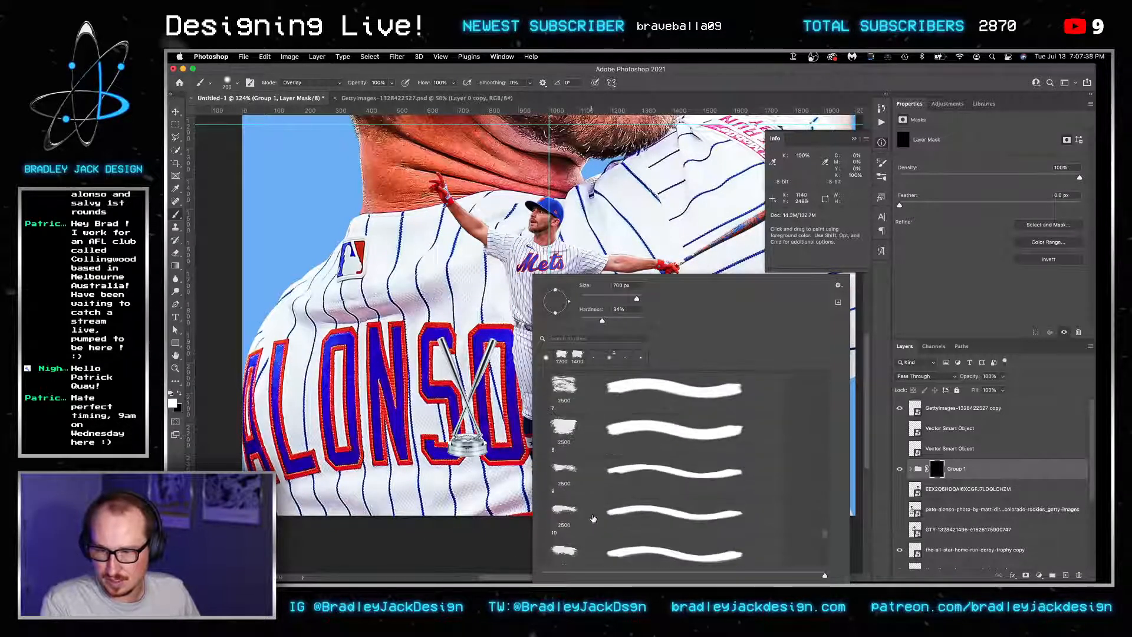
pyautogui.doubleClick(592, 435)
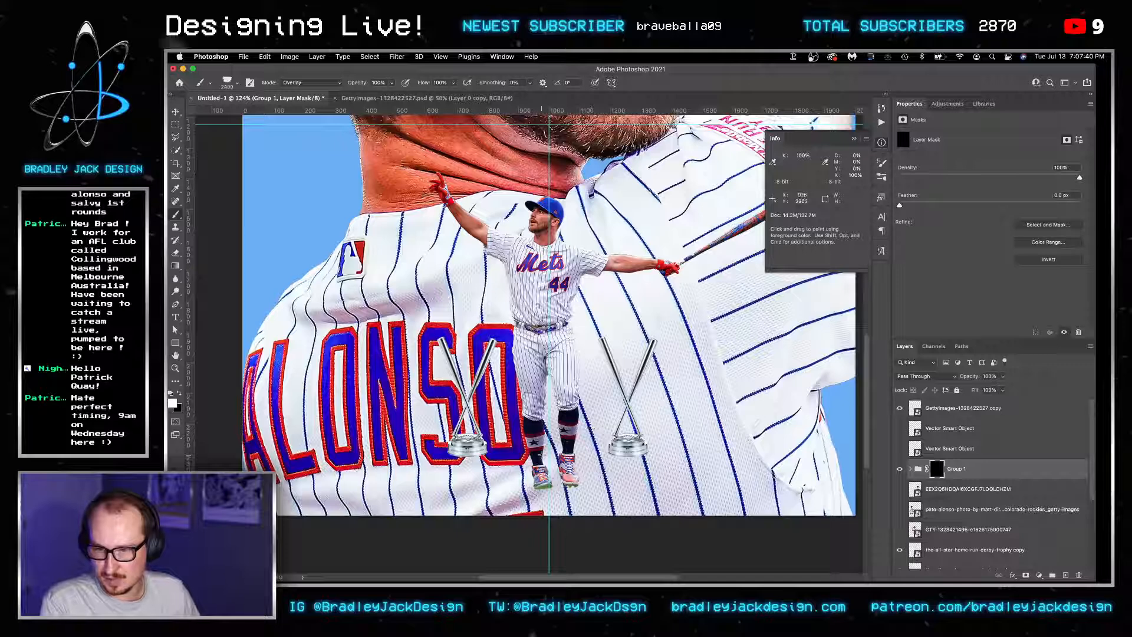
pyautogui.moveTo(549, 456); pyautogui.dragTo(384, 443)
pyautogui.hotkey('shift', 'alt', 'n')
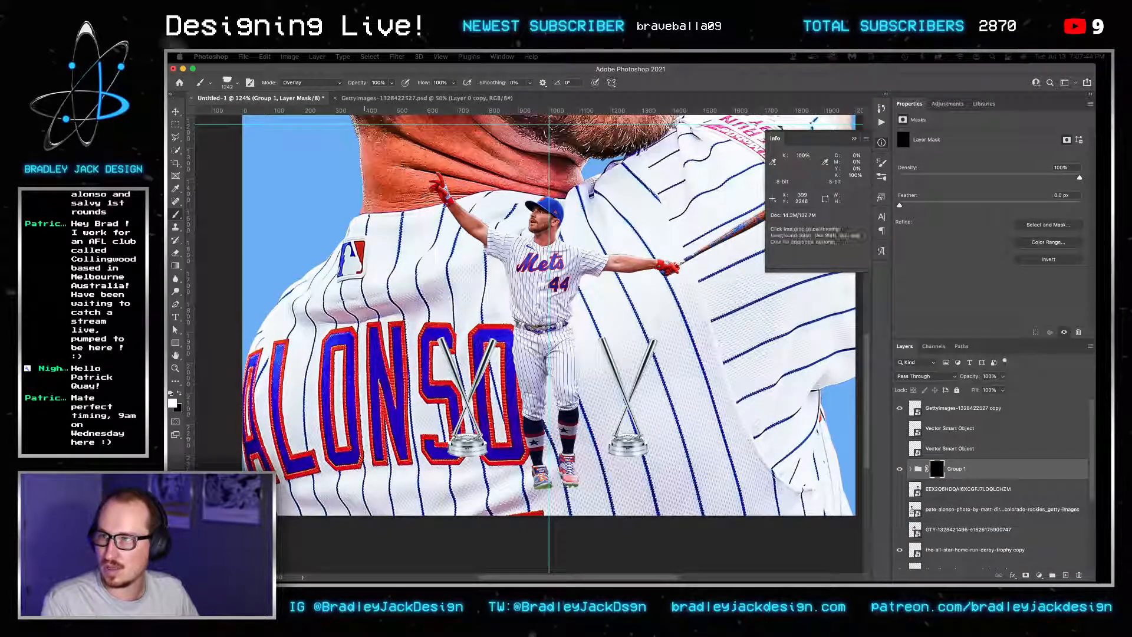
# Step: Stamp white on the Group 1 mask around the player's feet at 500 px and on both sides of his legs at 700 px
pyautogui.press('[')
pyautogui.press('[')
pyautogui.press('[')
pyautogui.press('[')
pyautogui.press('[')
pyautogui.press('[')
pyautogui.press('[')
pyautogui.press('[')
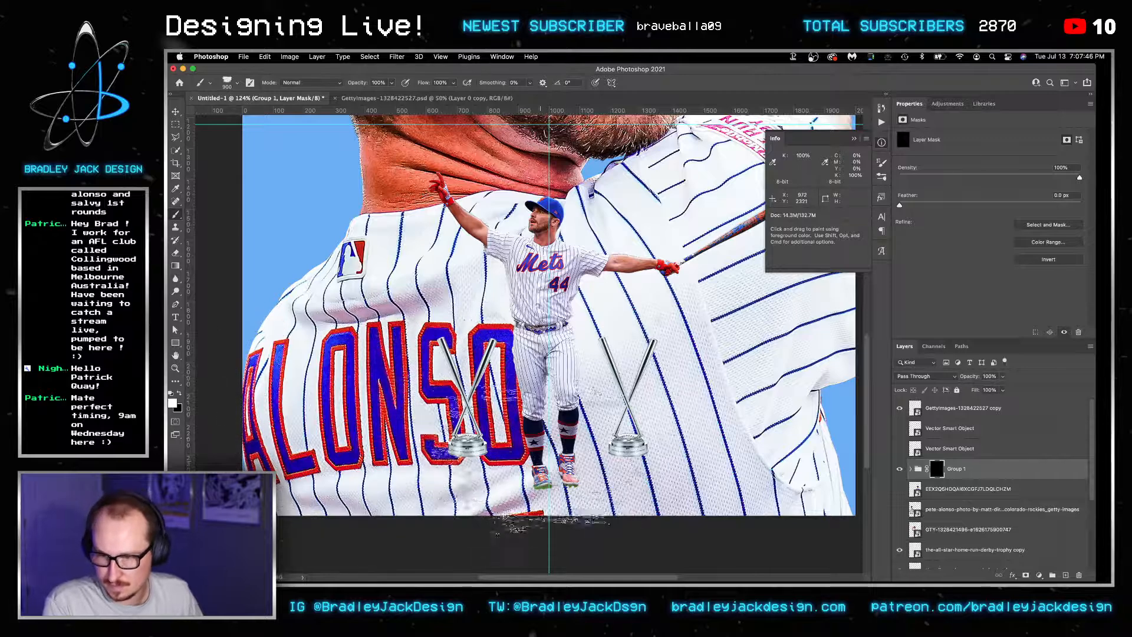
pyautogui.click(553, 463)
pyautogui.click(553, 463)
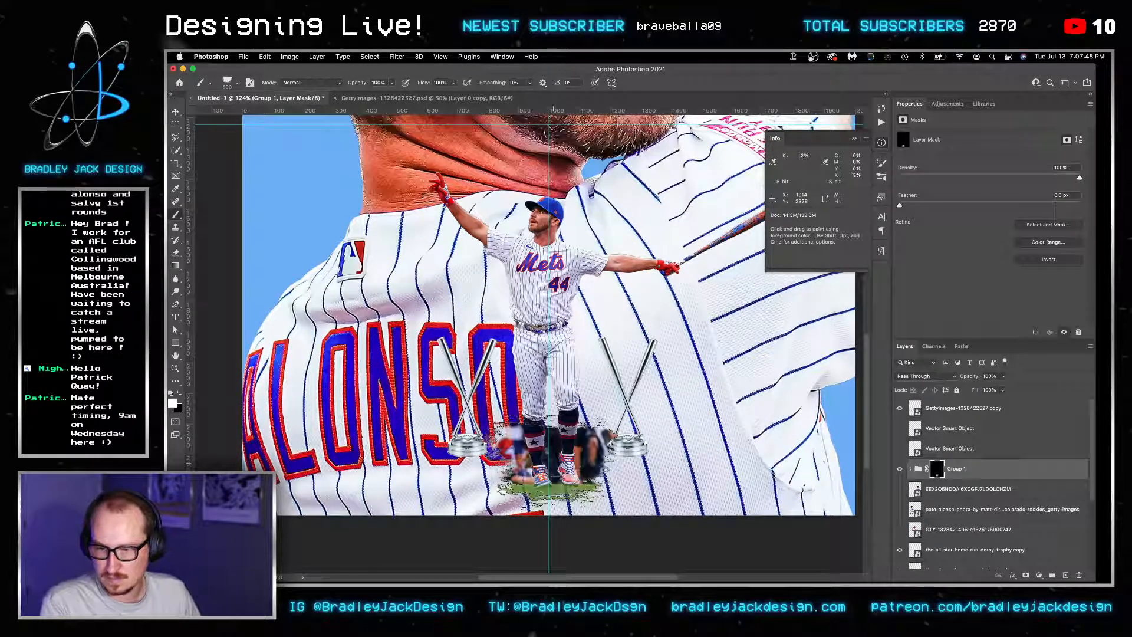
pyautogui.press(']')
pyautogui.press(']')
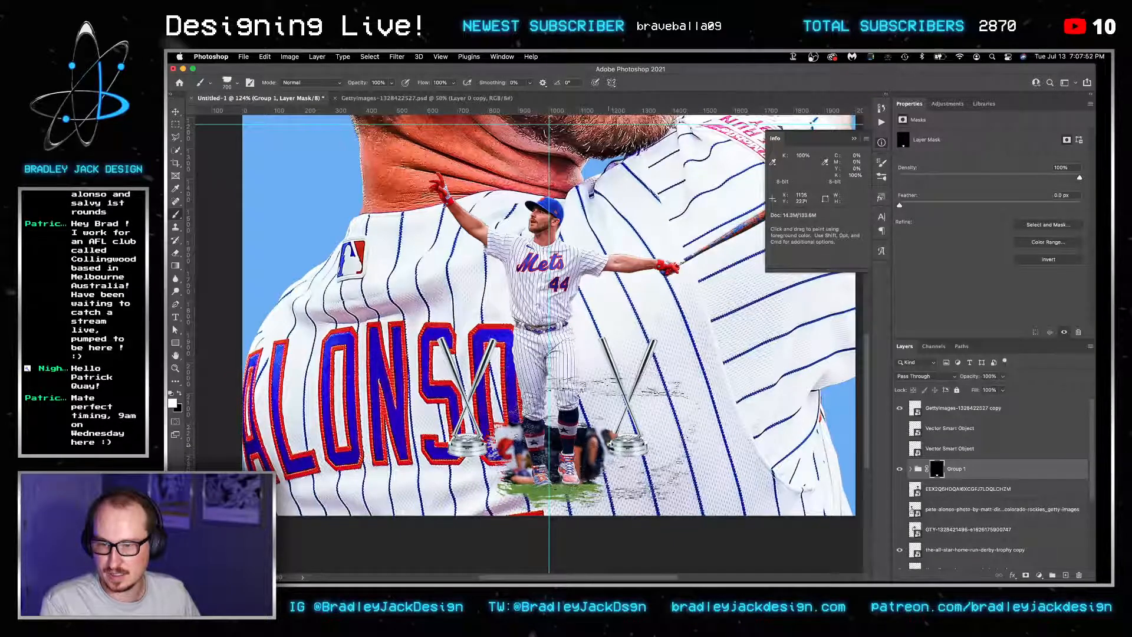
pyautogui.click(623, 440)
pyautogui.click(492, 439)
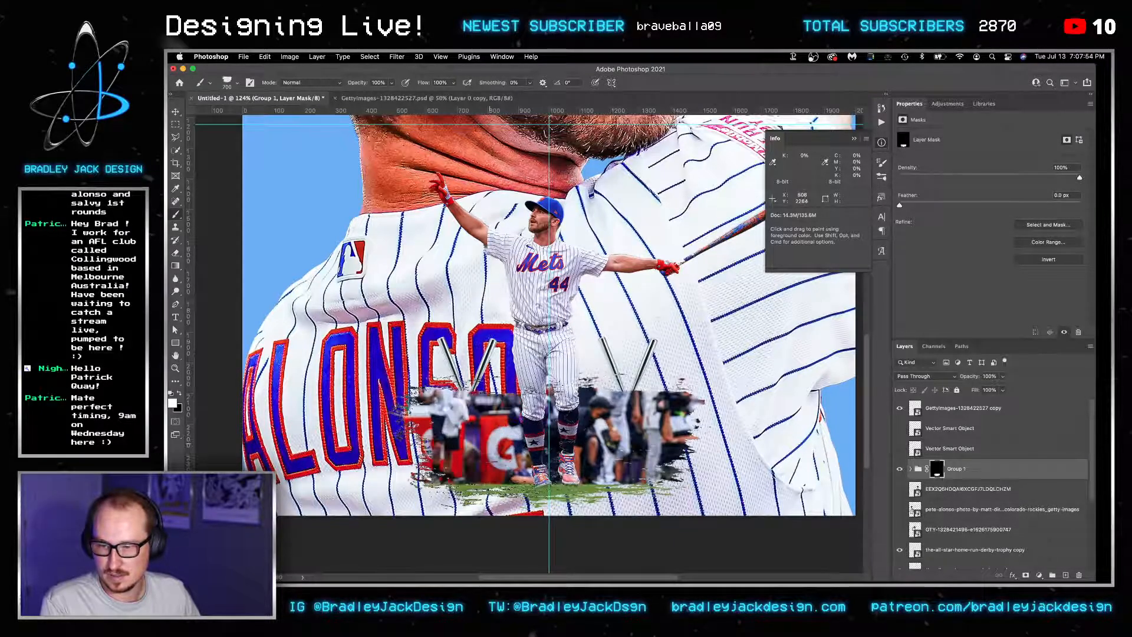
# Step: Rotate the ink-stroke brush to -180° and stamp white on the mask around the player's torso, head and hips
pyautogui.hotkey('shift', 'Right')
pyautogui.hotkey('shift', 'Right')
pyautogui.hotkey('shift', 'Right')
pyautogui.hotkey('shift', 'Right')
pyautogui.hotkey('shift', 'Right')
pyautogui.hotkey('shift', 'Right')
pyautogui.hotkey('shift', 'Right')
pyautogui.hotkey('shift', 'Right')
pyautogui.hotkey('shift', 'Right')
pyautogui.hotkey('shift', 'Right')
pyautogui.hotkey('shift', 'Right')
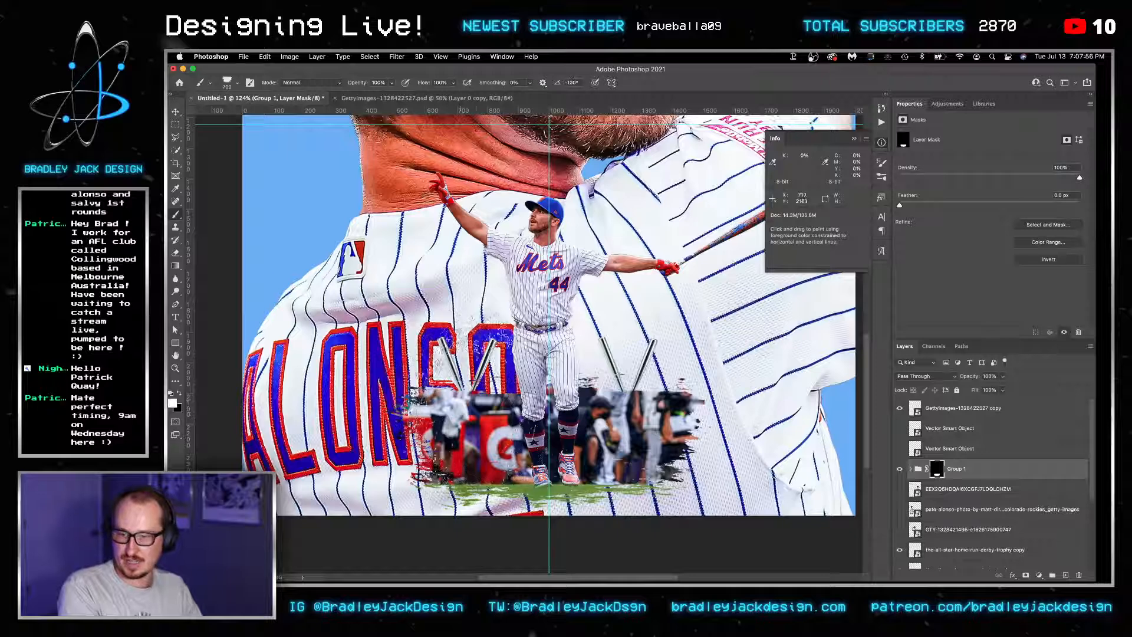
pyautogui.hotkey('shift', 'Right')
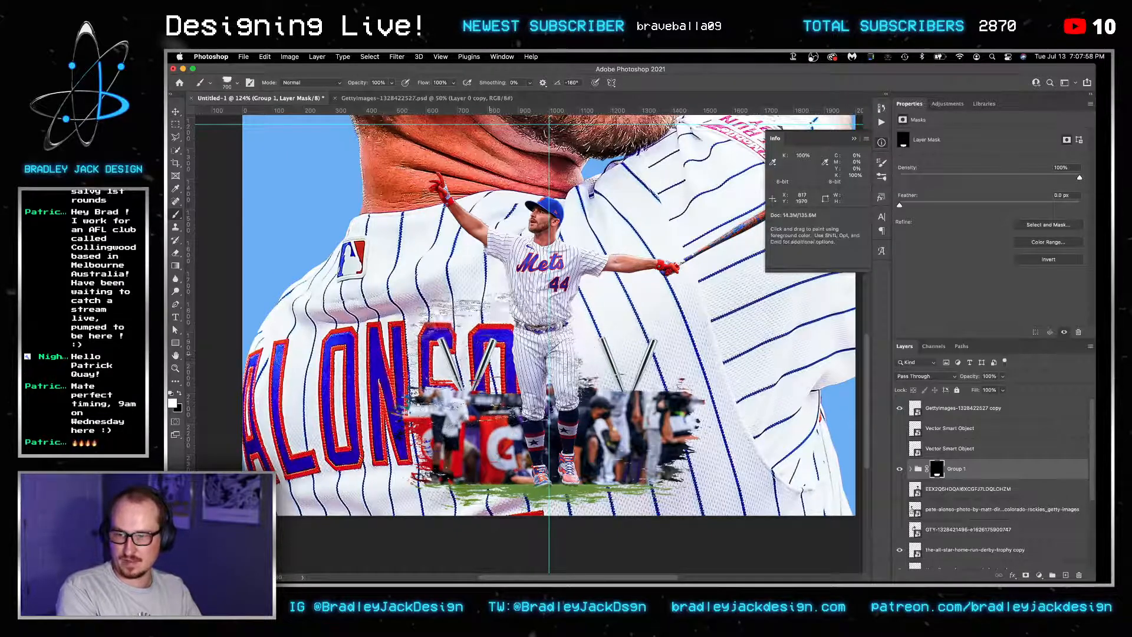
pyautogui.click(466, 362)
pyautogui.click(538, 235)
pyautogui.click(507, 274)
pyautogui.click(610, 286)
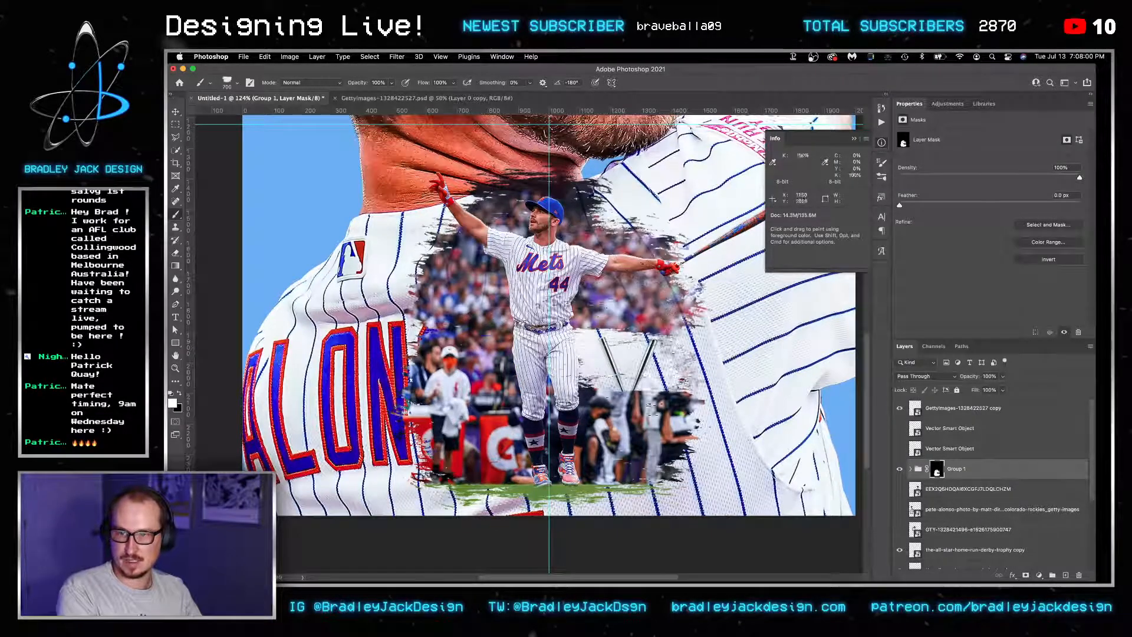
pyautogui.click(634, 359)
pyautogui.click(495, 348)
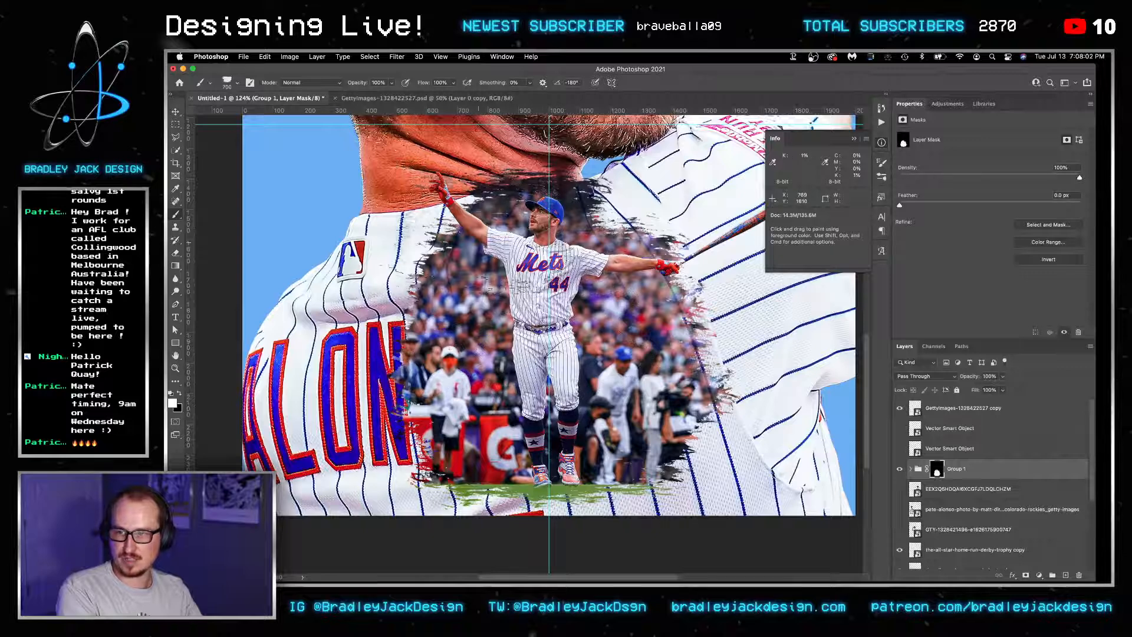
# Step: Stamp more white ink strokes on the mask beside the player's head, raised arm and shoulders
pyautogui.click(495, 233)
pyautogui.click(559, 247)
pyautogui.click(578, 245)
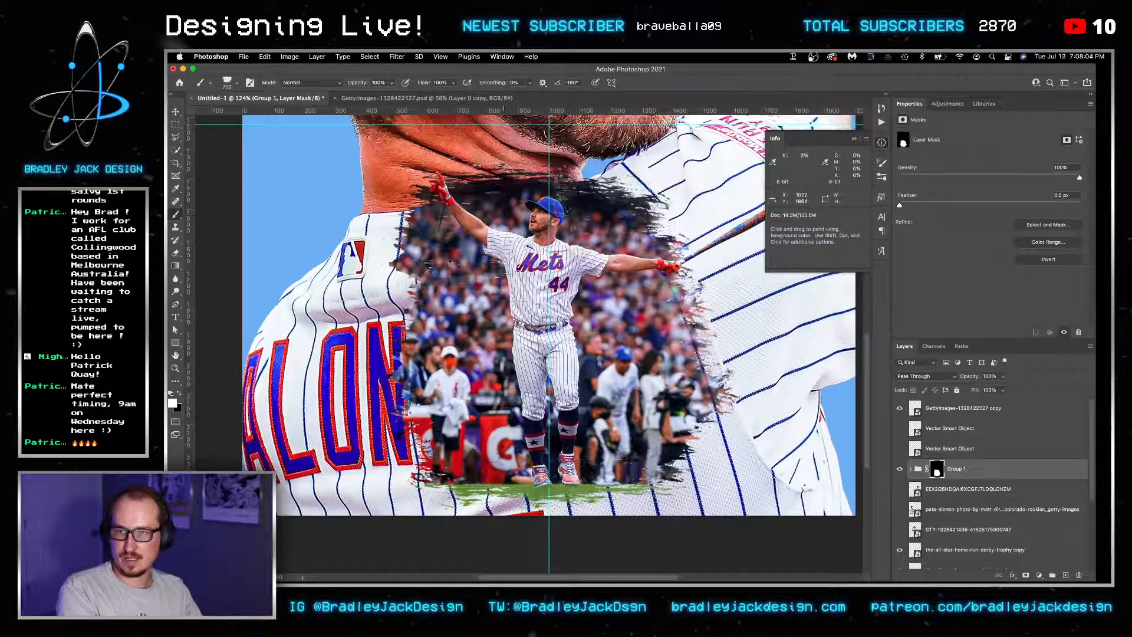
# Step: Switch to black and stamp along the upper edge of the revealed stadium photo to trim it
pyautogui.press('x')
pyautogui.click(401, 168)
pyautogui.click(416, 156)
pyautogui.click(454, 141)
pyautogui.click(579, 141)
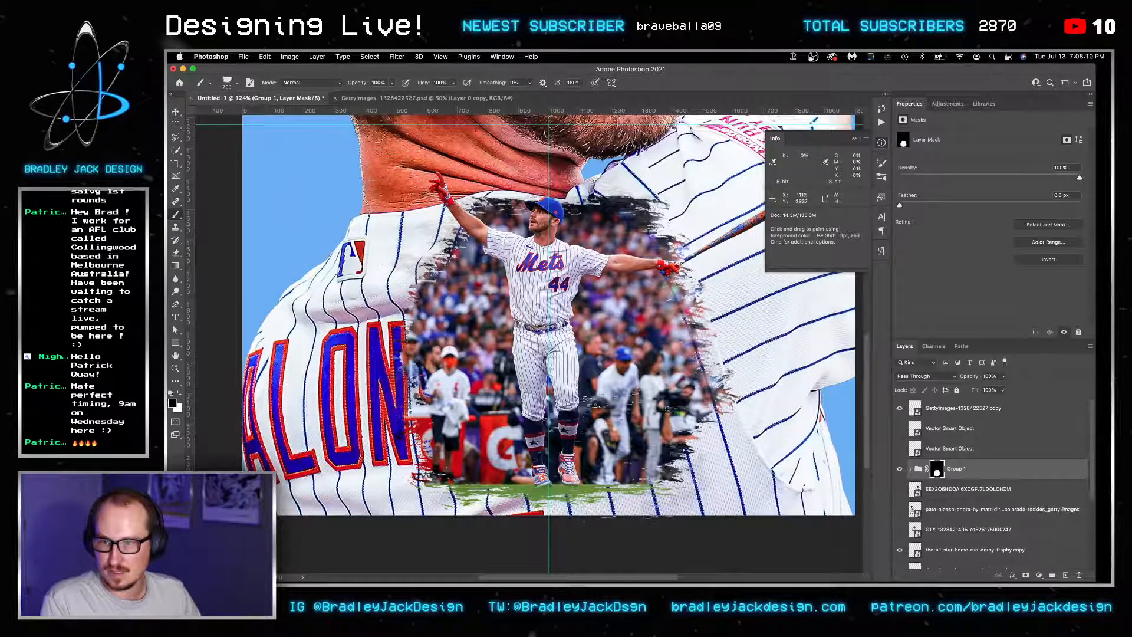
pyautogui.click(657, 445)
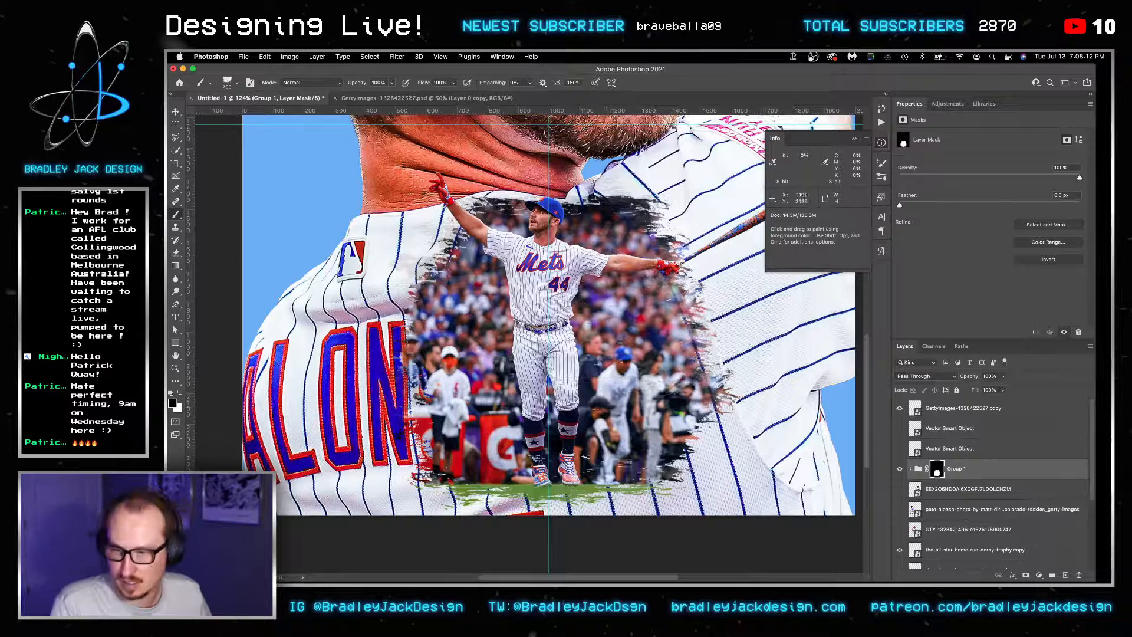
# Step: Move both home run derby trophy layers directly above Group 1 in the layer order
pyautogui.moveTo(898, 429); pyautogui.dragTo(900, 449)
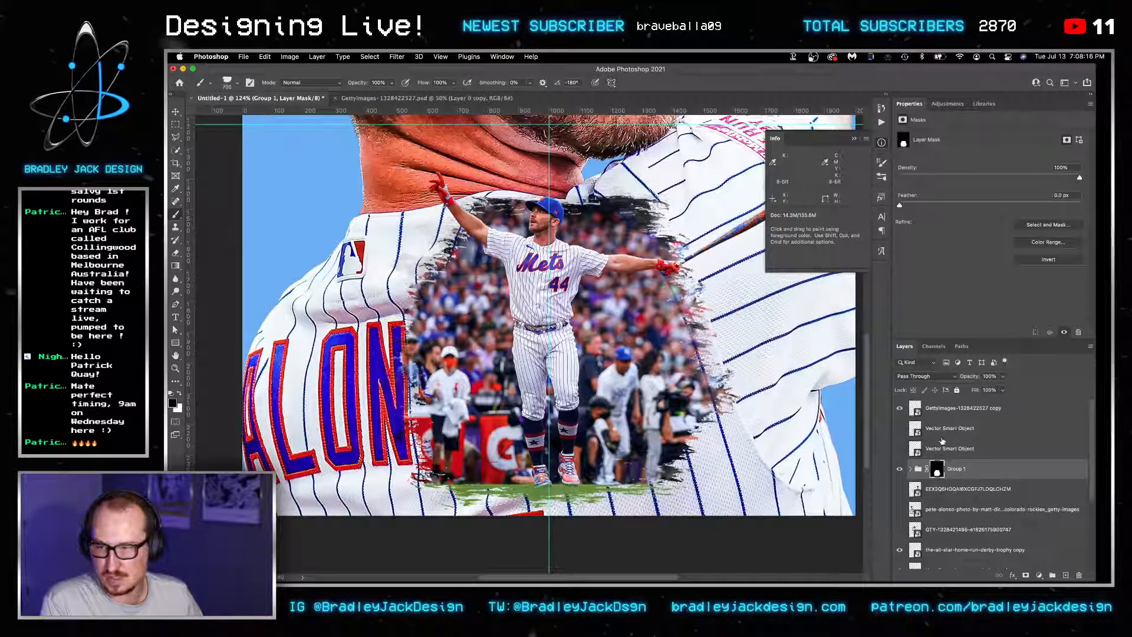
pyautogui.scroll(-3, 942, 440)
pyautogui.click(940, 515)
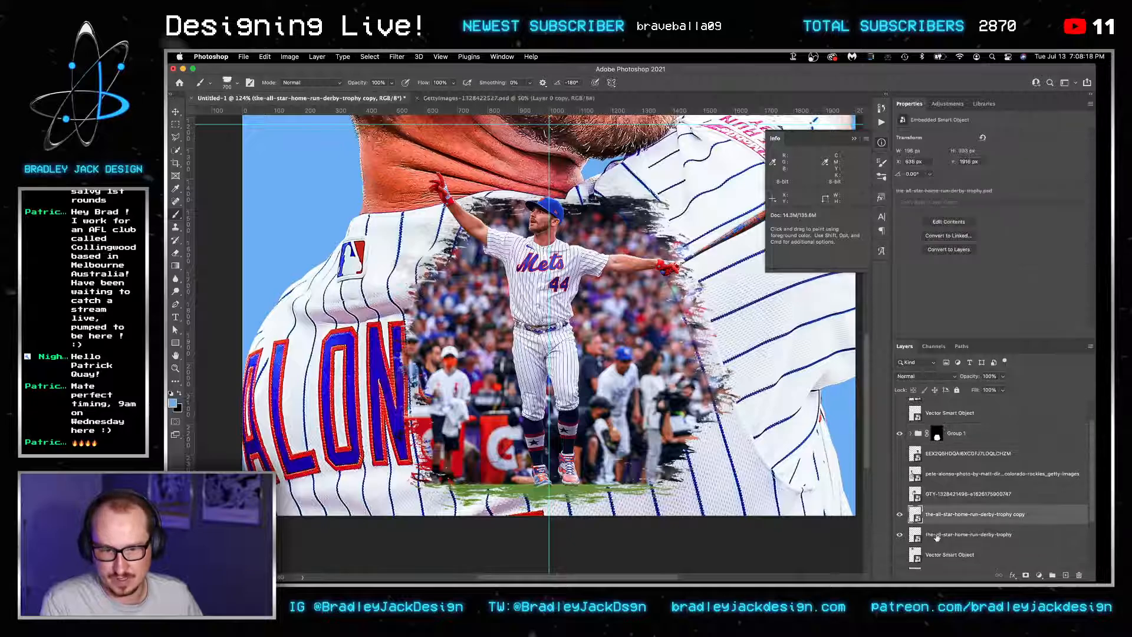
pyautogui.keyDown('shift'); pyautogui.click(940, 534); pyautogui.keyUp('shift')
pyautogui.moveTo(940, 521); pyautogui.dragTo(940, 430)
pyautogui.press('v')
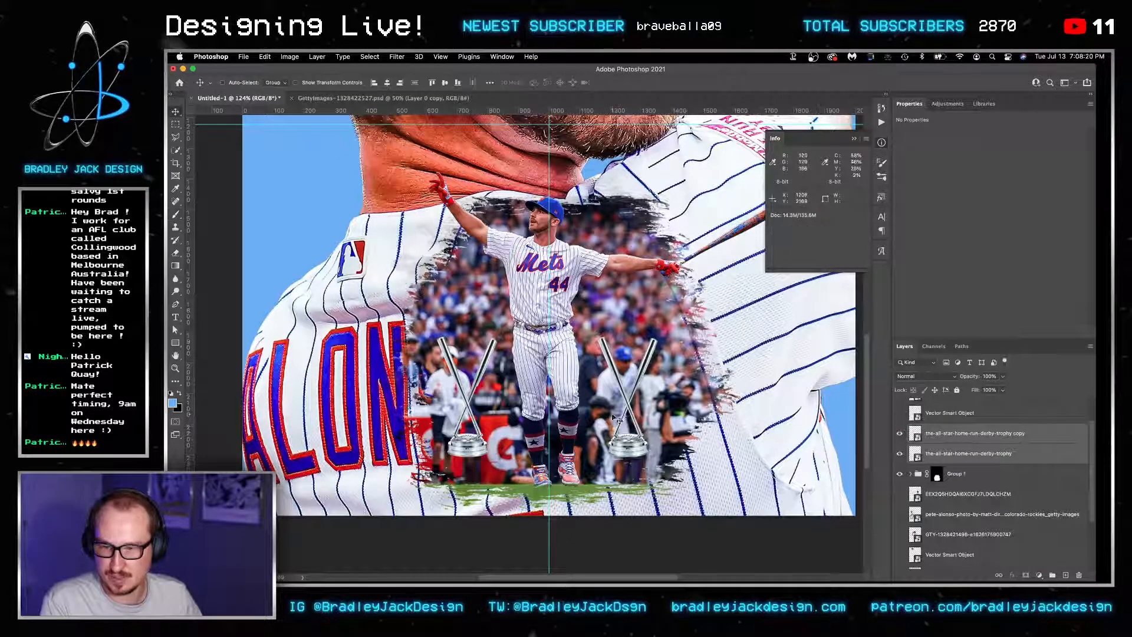
pyautogui.moveTo(619, 425); pyautogui.dragTo(521, 438)
pyautogui.press('v')
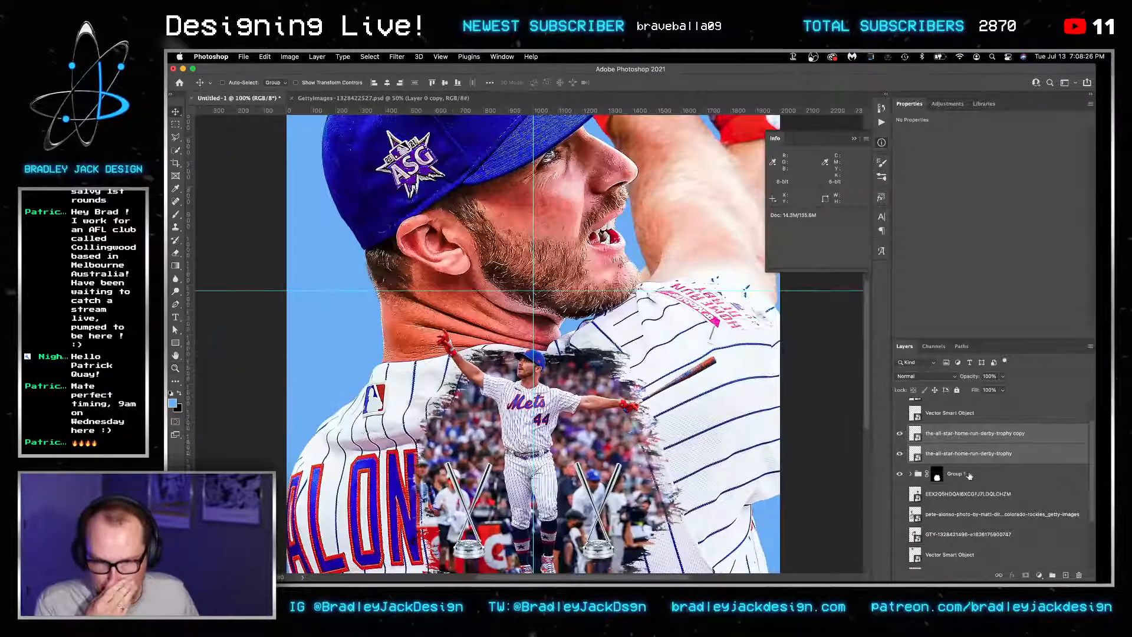
# Step: Delete the ink-stroke layer mask from Group 1 without refining it
pyautogui.doubleClick(938, 476)
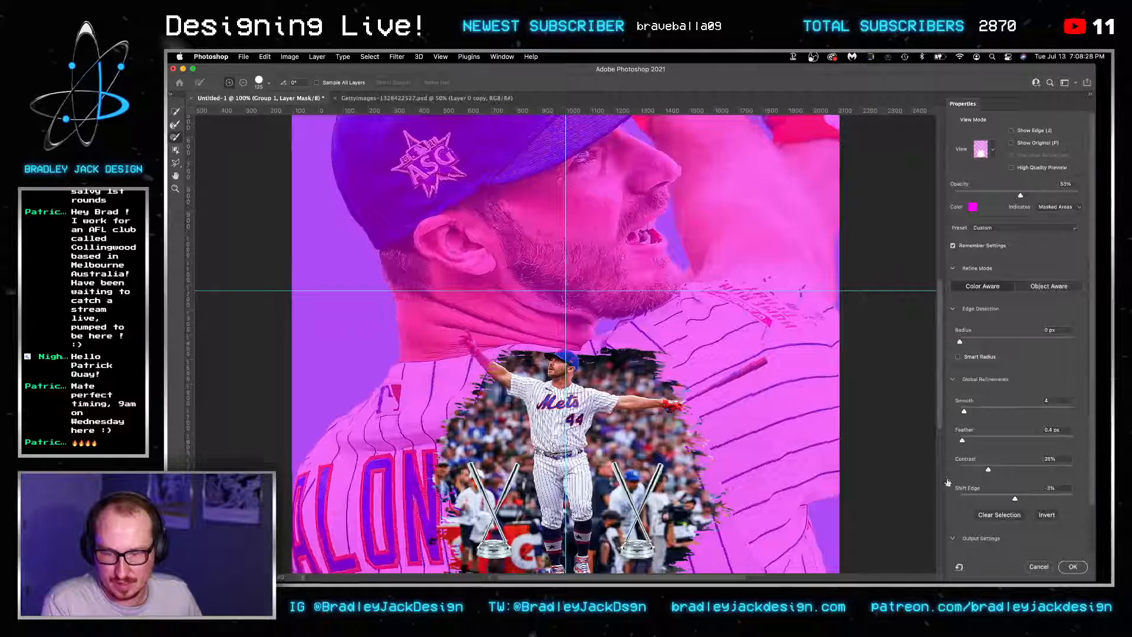
pyautogui.press('Escape')
pyautogui.rightClick(936, 480)
pyautogui.click(945, 494)
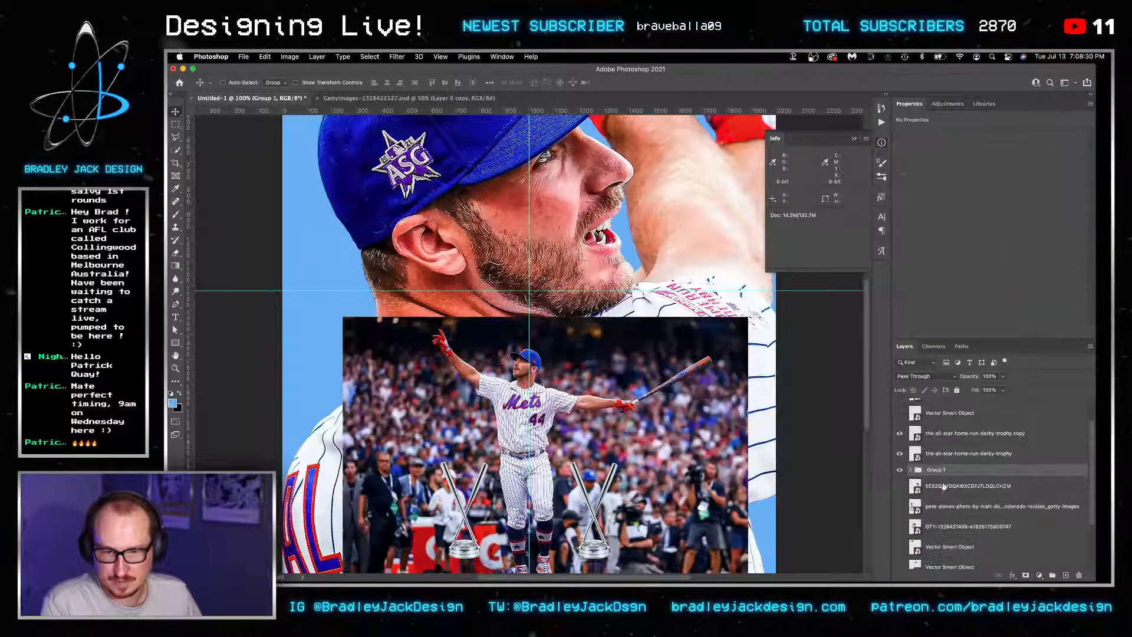
pyautogui.scroll(-5, 245, 163)
# Step: Switch to a soft round brush and add a new white layer mask to Group 1
pyautogui.press('b')
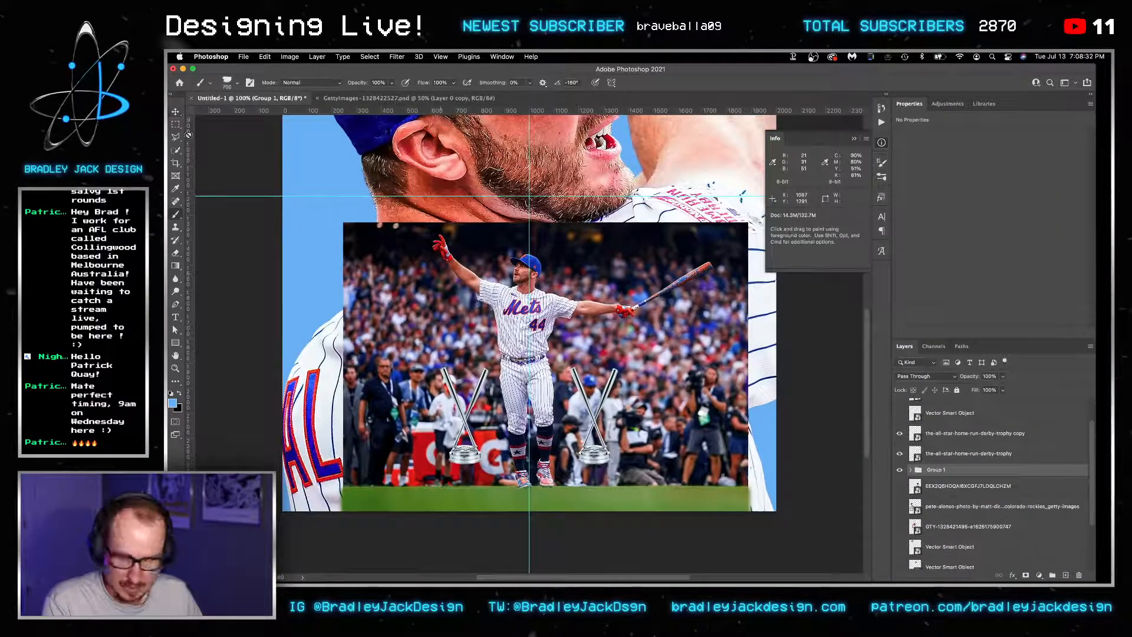
pyautogui.rightClick(599, 358)
pyautogui.click(585, 358)
pyautogui.moveTo(560, 303); pyautogui.dragTo(549, 289)
pyautogui.click(507, 315)
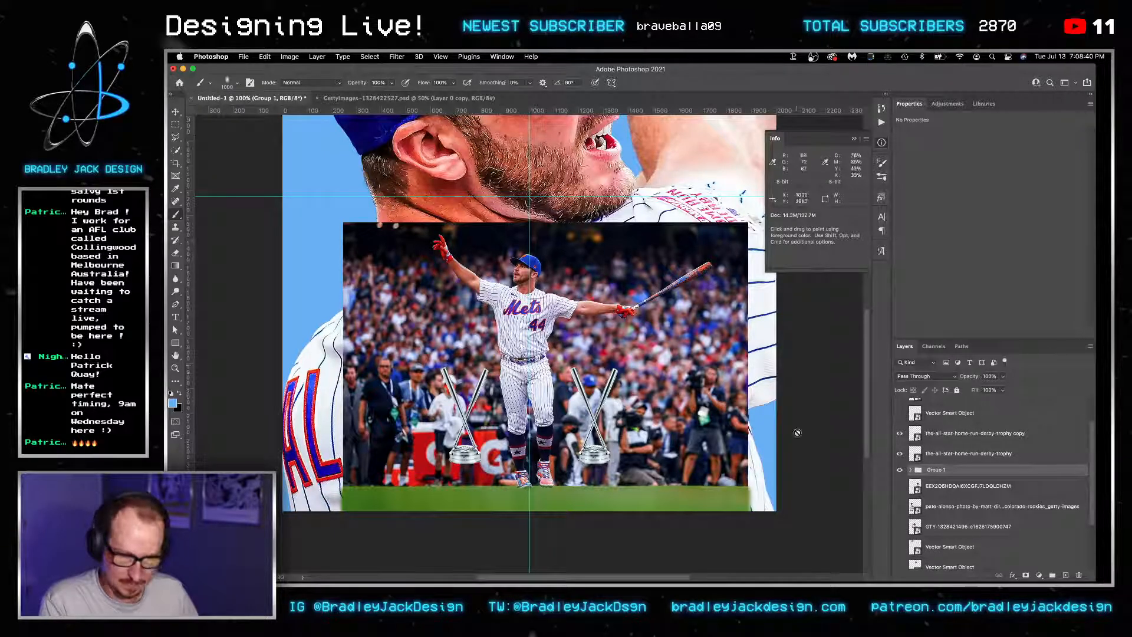
pyautogui.click(1024, 575)
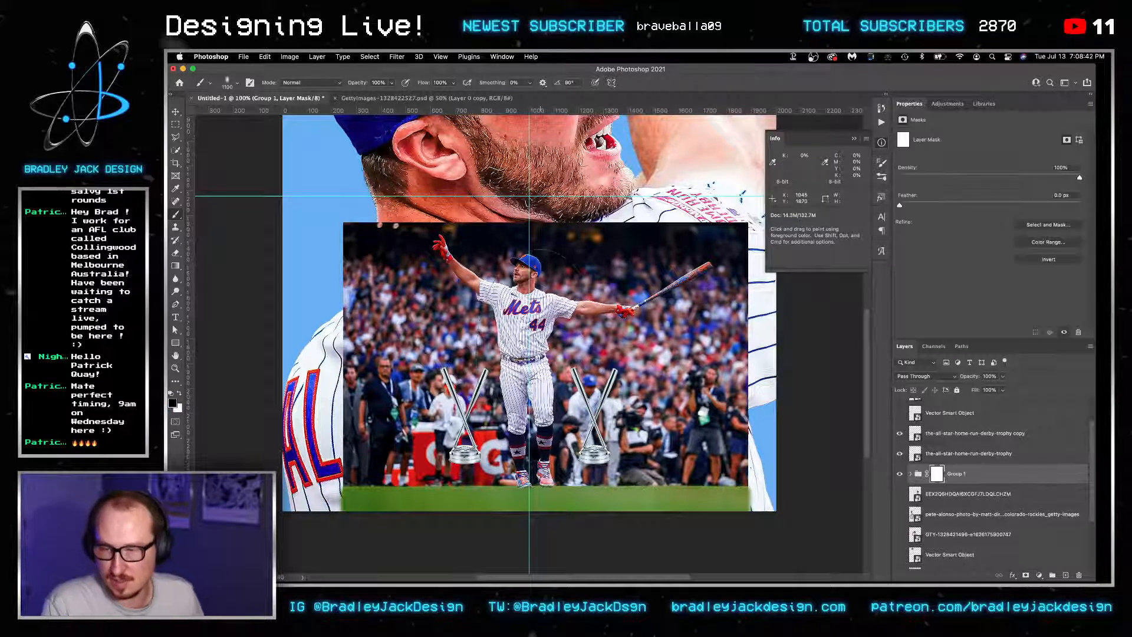
# Step: Dab black over the player's body with a 1200 px brush at 0% hardness, and invert the Group 1 mask
pyautogui.rightClick(530, 371)
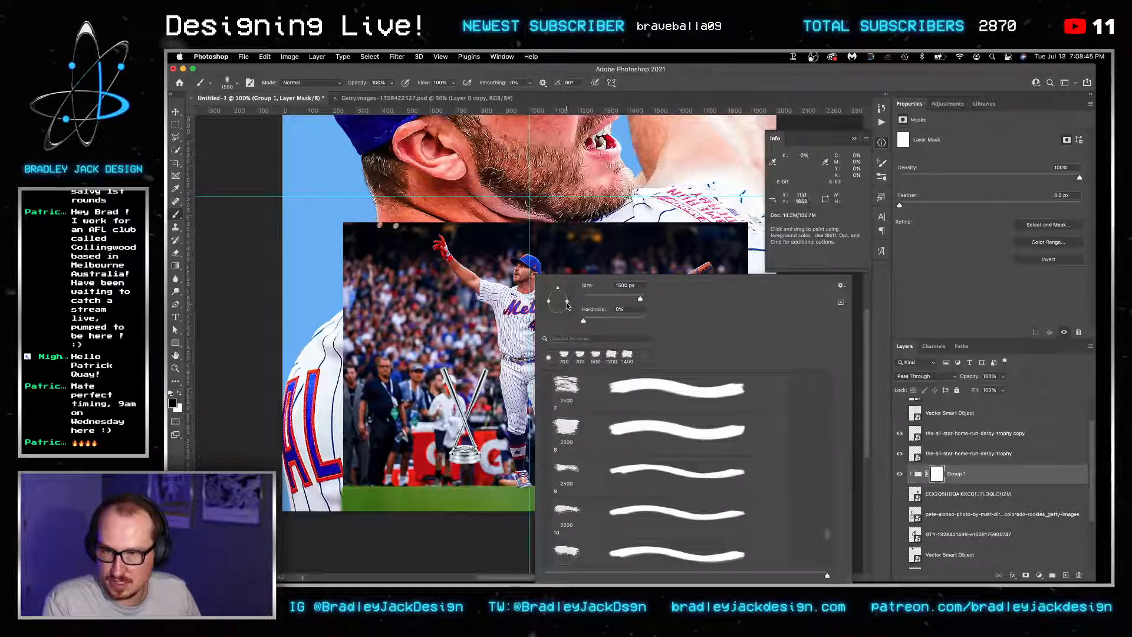
pyautogui.click(530, 362)
pyautogui.press('[')
pyautogui.press('[')
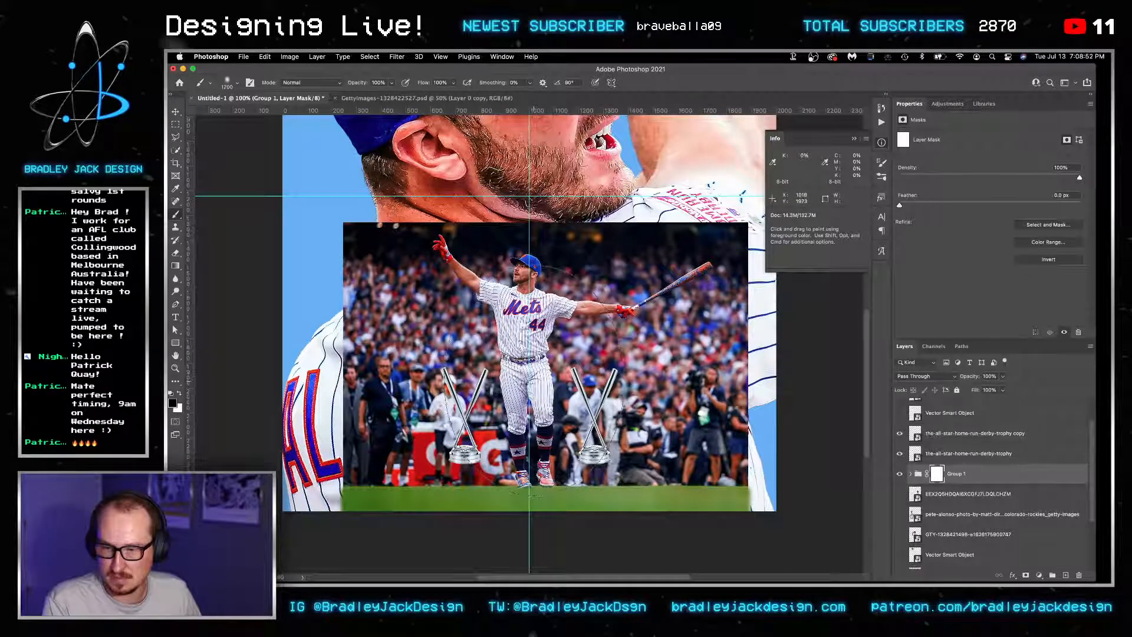
pyautogui.click(537, 368)
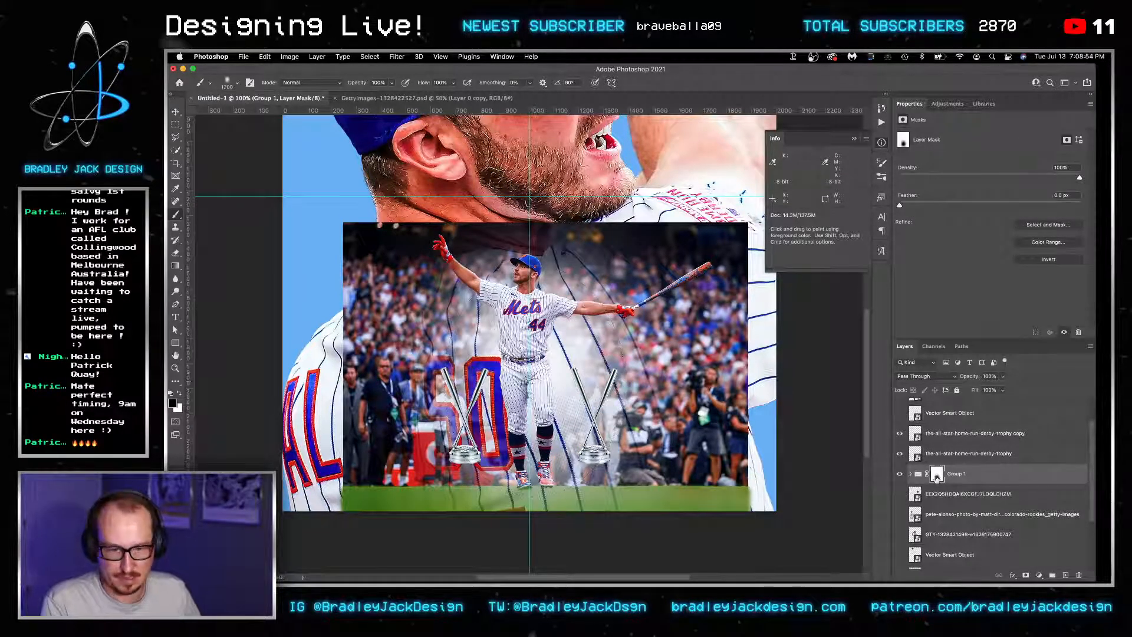
pyautogui.press('super+i')
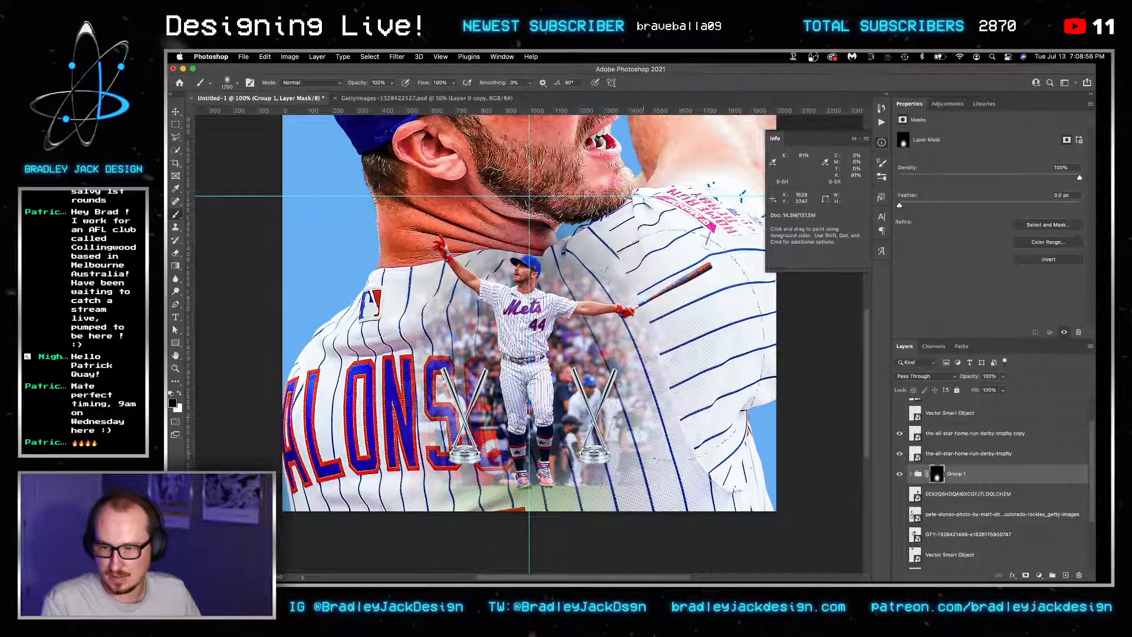
# Step: Dab white on the Group 1 mask around the player's feet with the soft brush at about 600 px
pyautogui.press('[')
pyautogui.press('[')
pyautogui.press('[')
pyautogui.press('[')
pyautogui.press('[')
pyautogui.press('[')
pyautogui.press('[')
pyautogui.press('x')
pyautogui.press(']')
pyautogui.press(']')
pyautogui.click(529, 467)
pyautogui.click(519, 466)
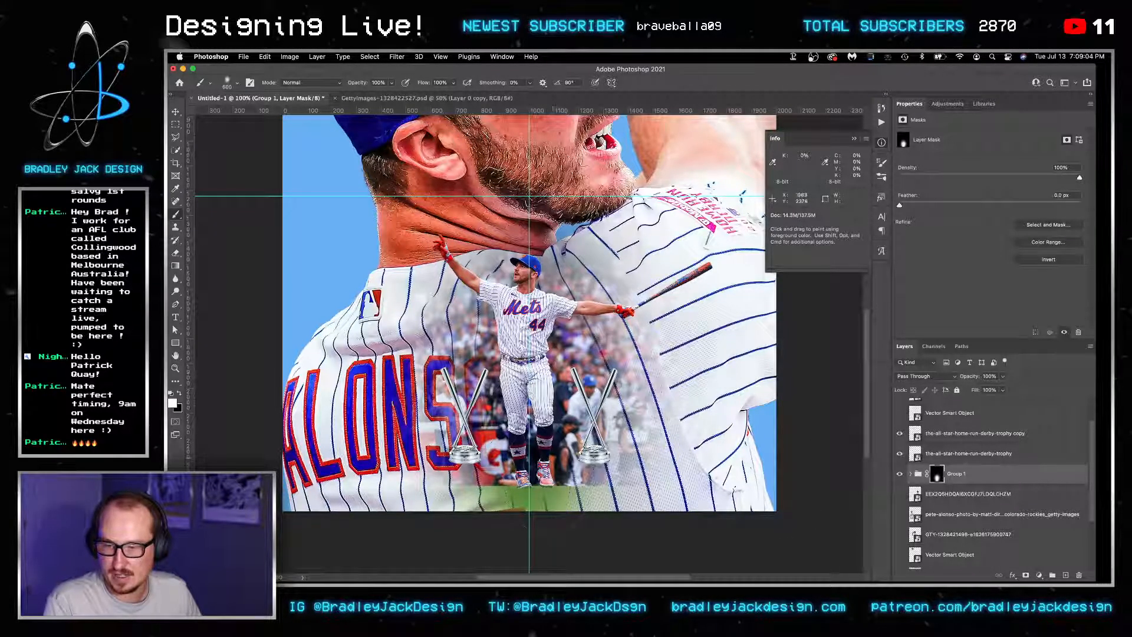
# Step: Try to replace the Group 1 mask with a mask made from the outline of the large close-up player
pyautogui.scroll(-2, 532, 433)
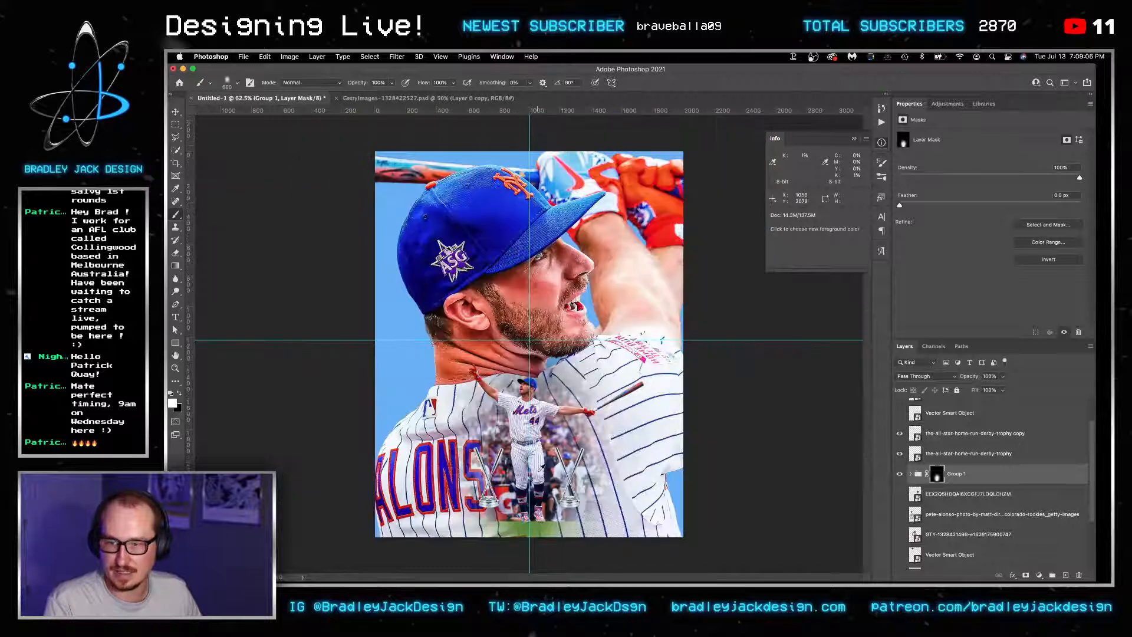
pyautogui.scroll(2, 541, 468)
pyautogui.press('v')
pyautogui.scroll(-1, 549, 437)
pyautogui.scroll(-2, 554, 414)
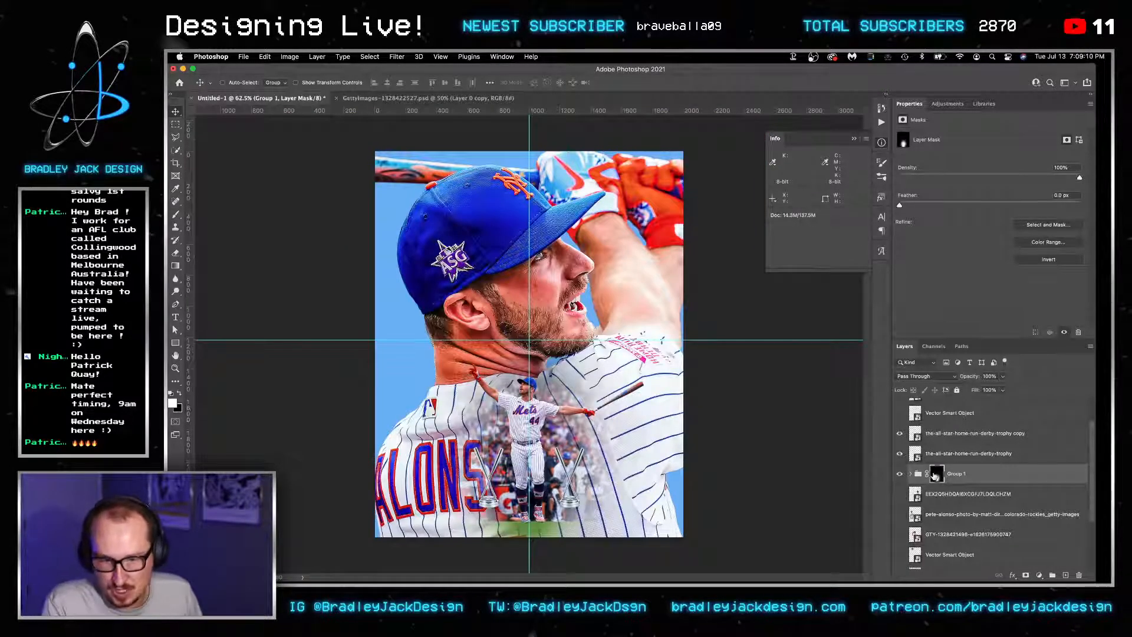
pyautogui.scroll(-3, 924, 501)
pyautogui.keyDown('super'); pyautogui.click(938, 416); pyautogui.keyUp('super')
pyautogui.rightClick(938, 417)
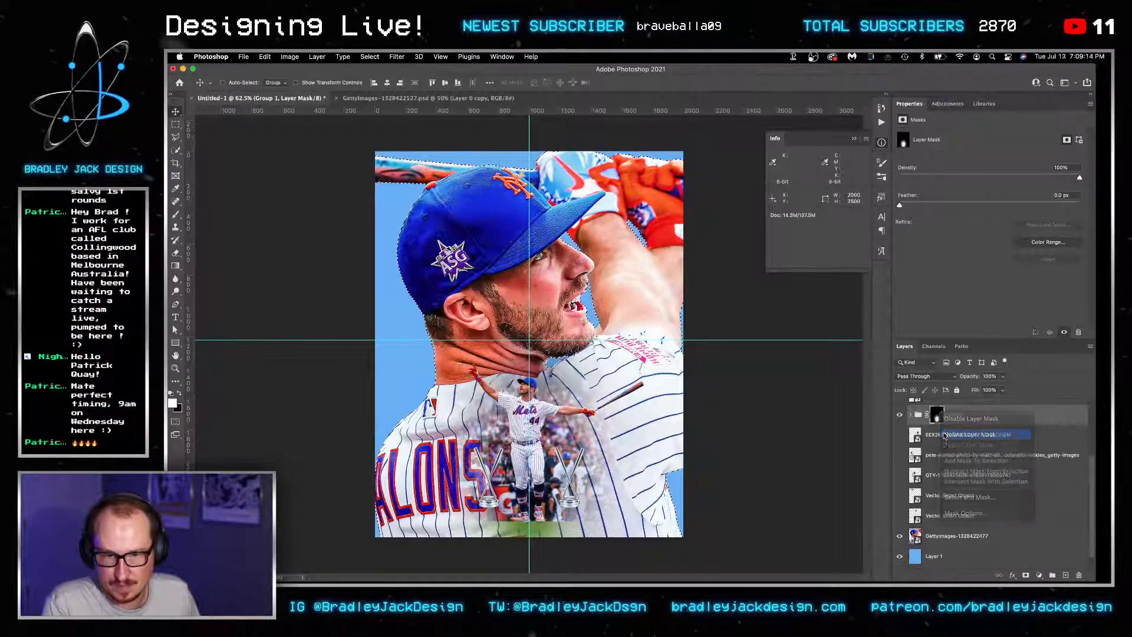
pyautogui.click(973, 434)
pyautogui.click(1025, 575)
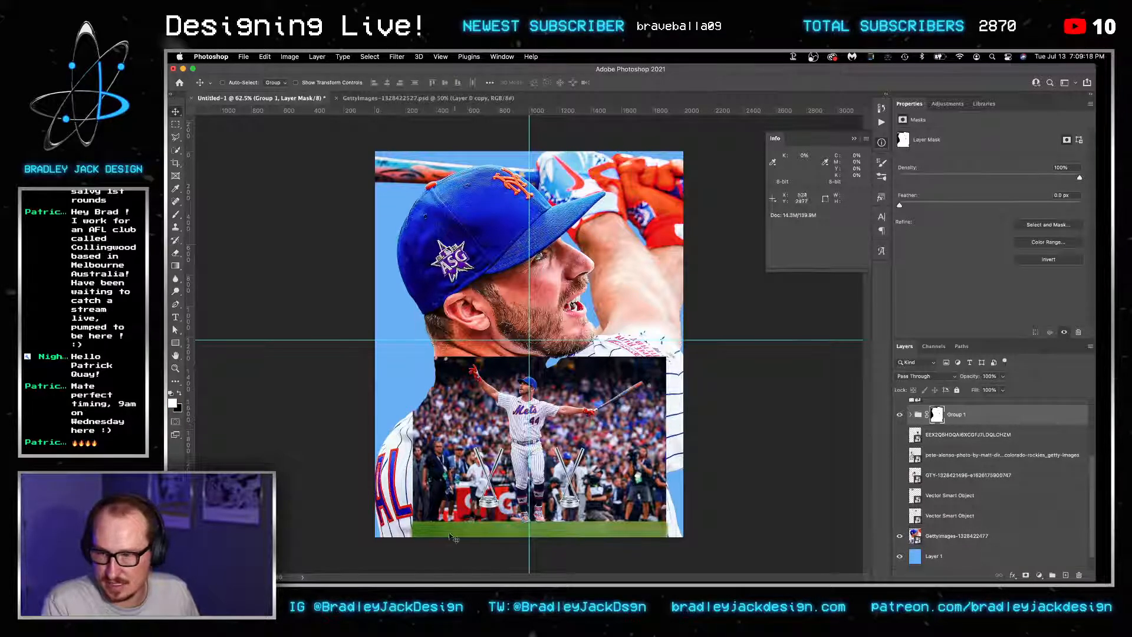
# Step: Undo the mask replacement on Group 1 and clear the close-up player's selection
pyautogui.press('super+z')
pyautogui.press('super+z')
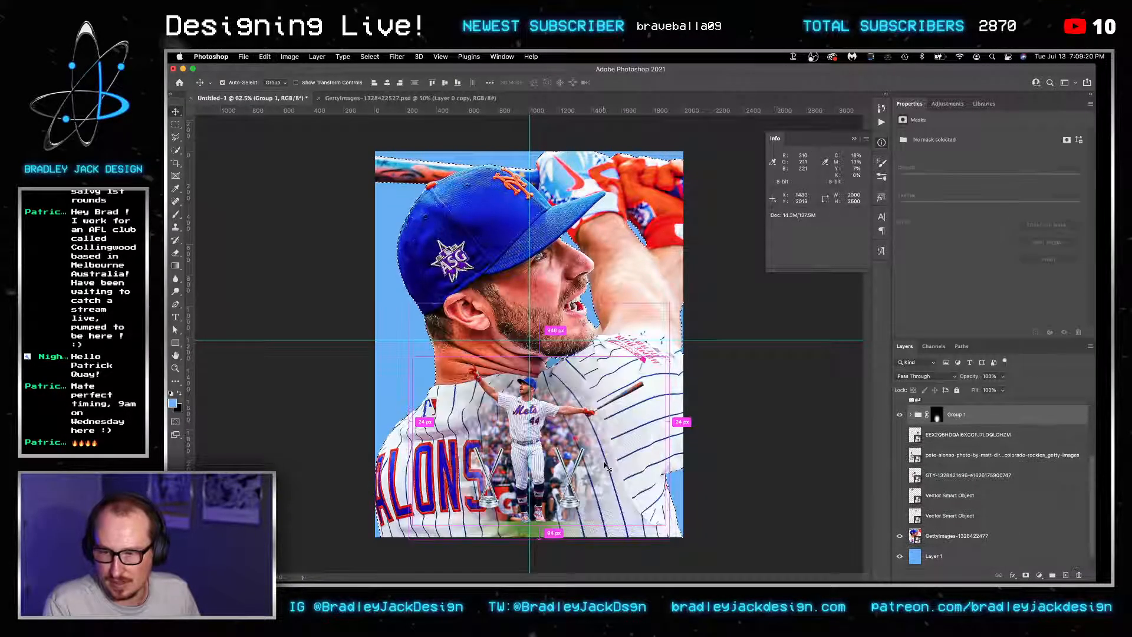
pyautogui.press('super+d')
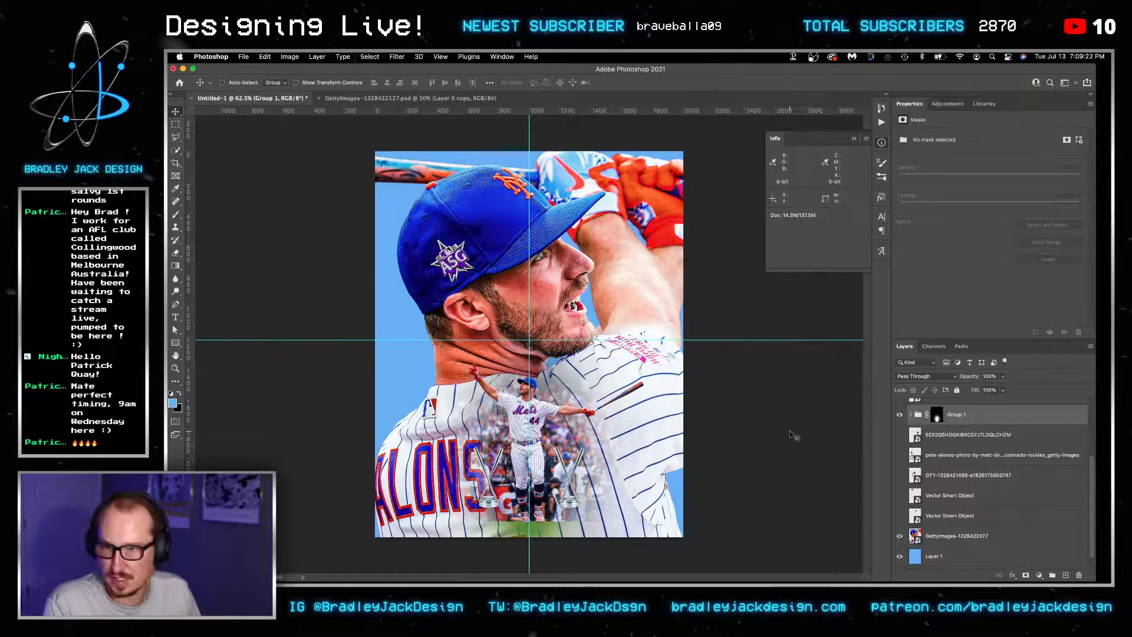